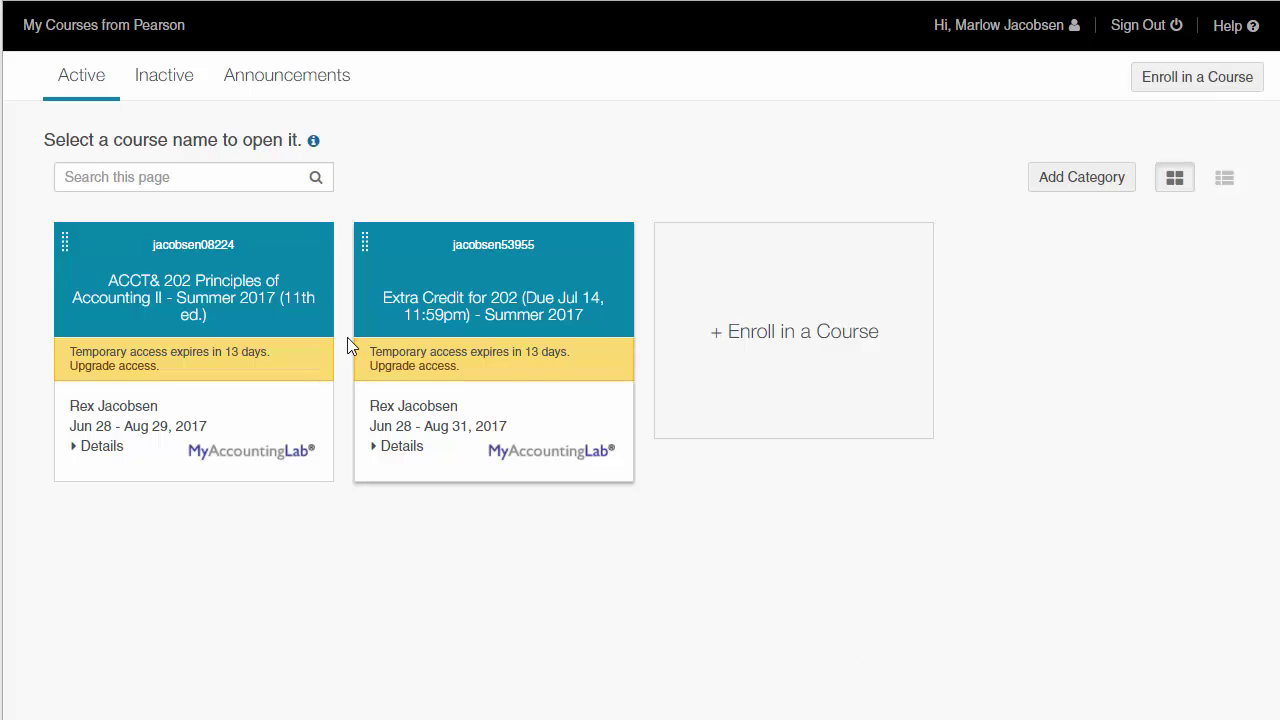
# Open the ACCT& 202 Principles of Accounting II course and bring up its homework assignments
pyautogui.click(193, 296)
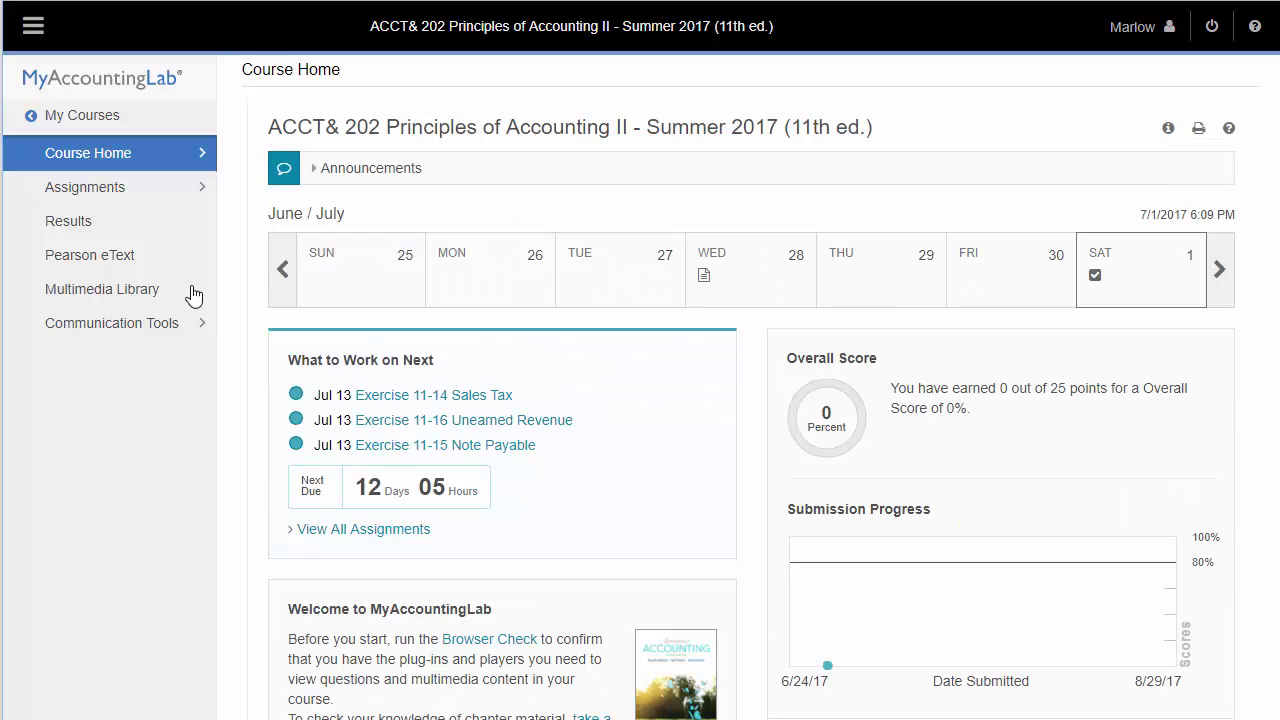
pyautogui.click(85, 188)
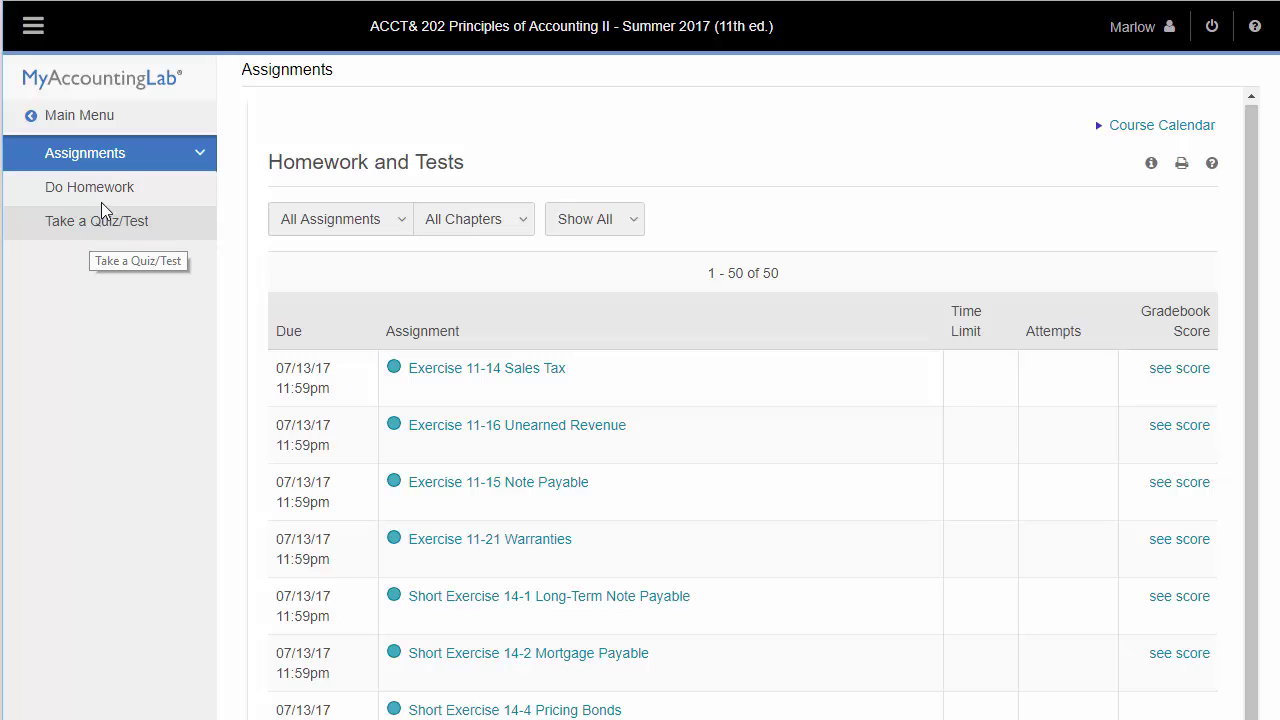
pyautogui.click(109, 197)
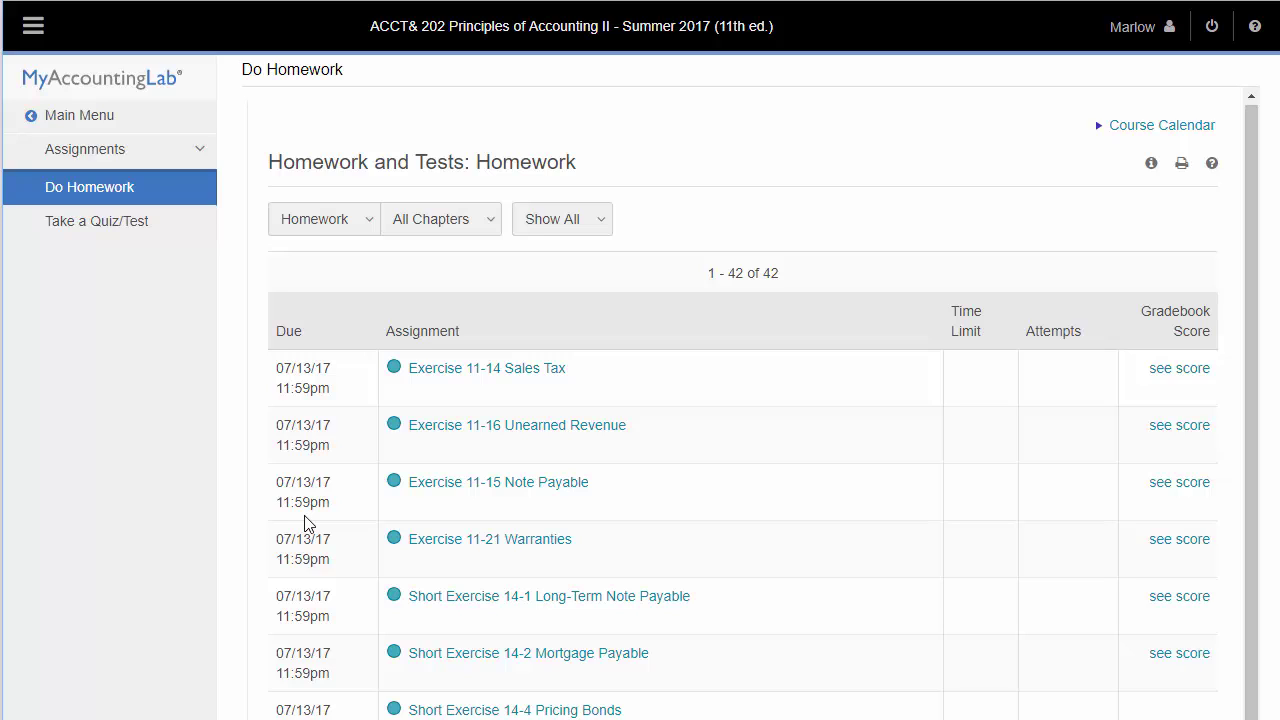
# Switch the assignment type filter to All Assignments, back to Homework, and finally to Quizzes & Tests
pyautogui.click(354, 229)
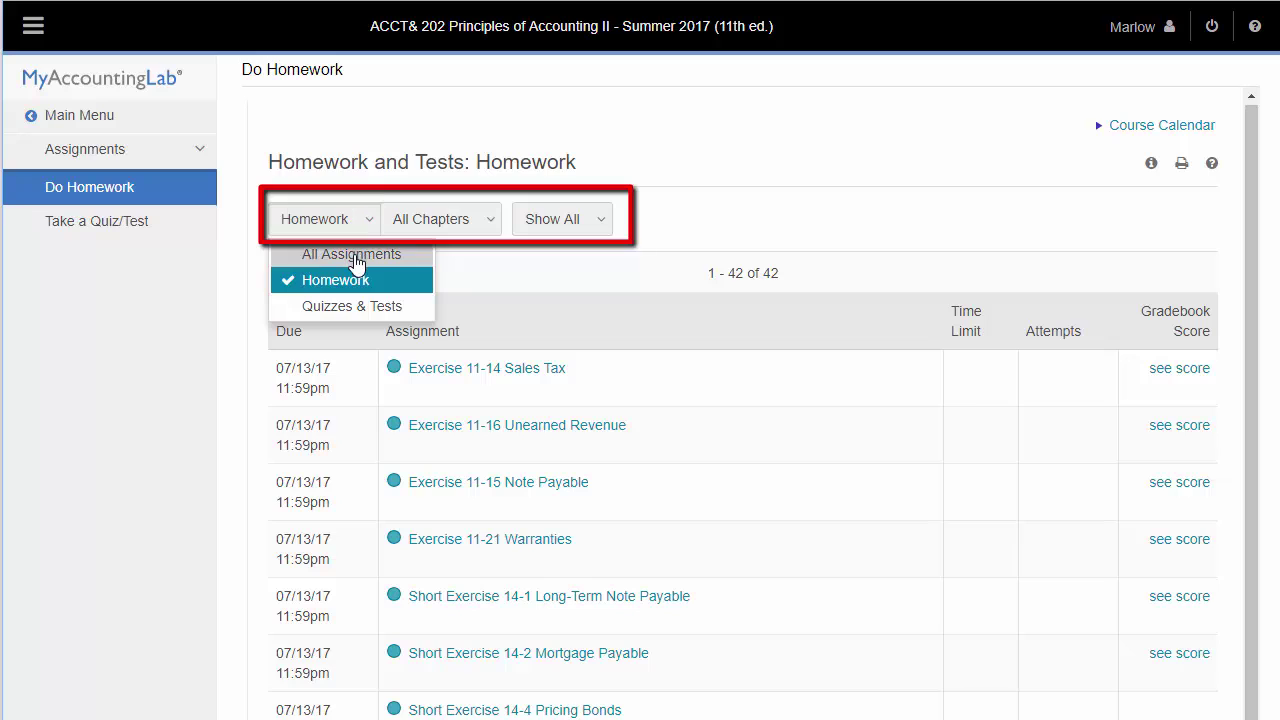
pyautogui.click(354, 256)
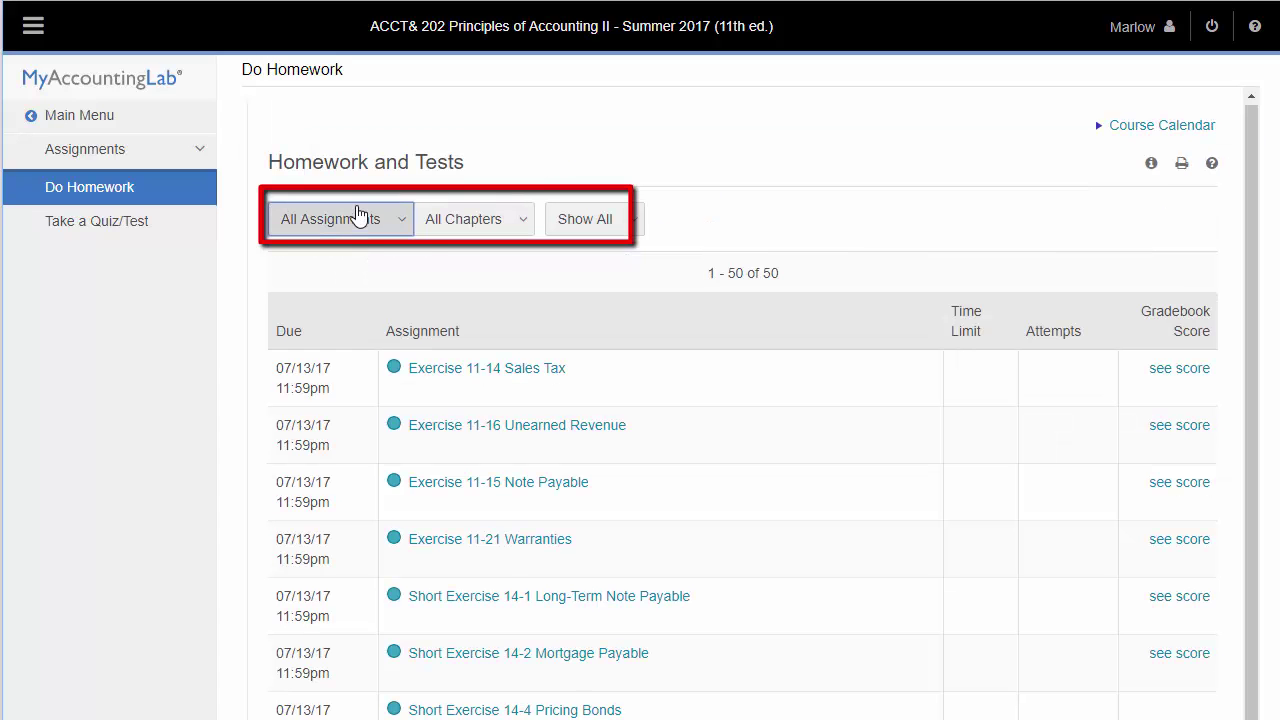
pyautogui.click(357, 222)
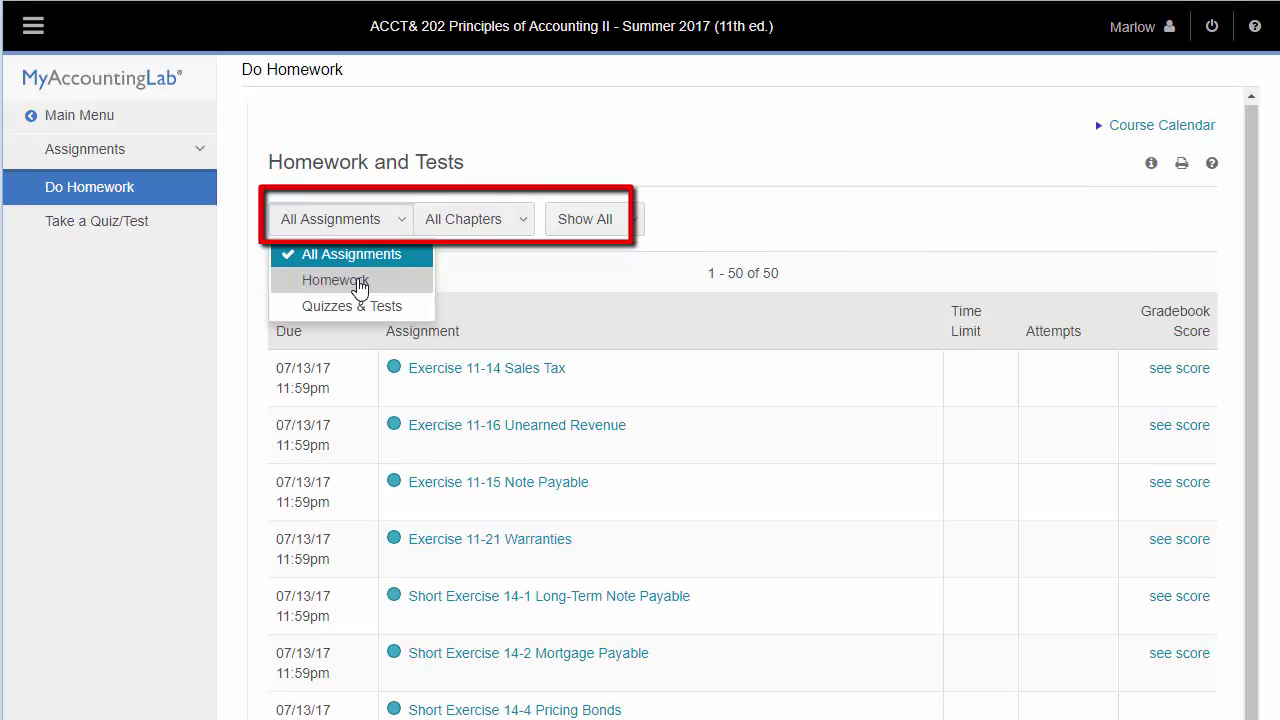
pyautogui.click(358, 283)
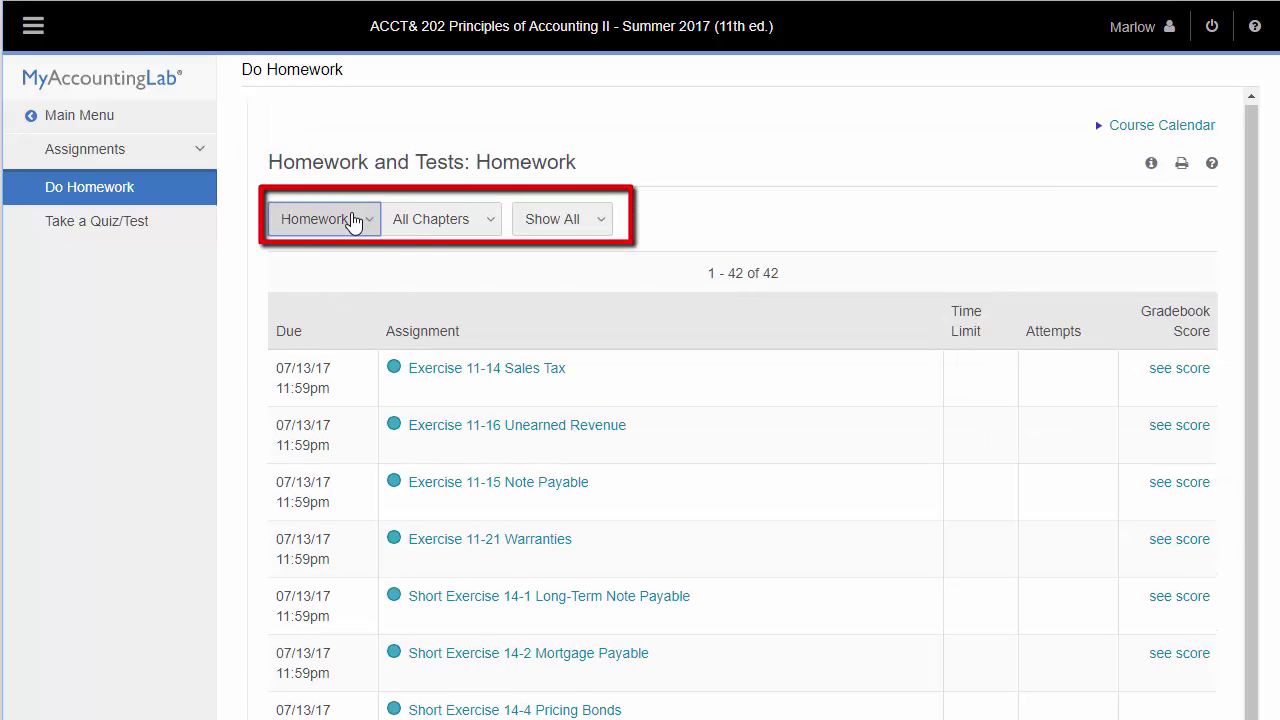
pyautogui.click(354, 222)
pyautogui.click(360, 309)
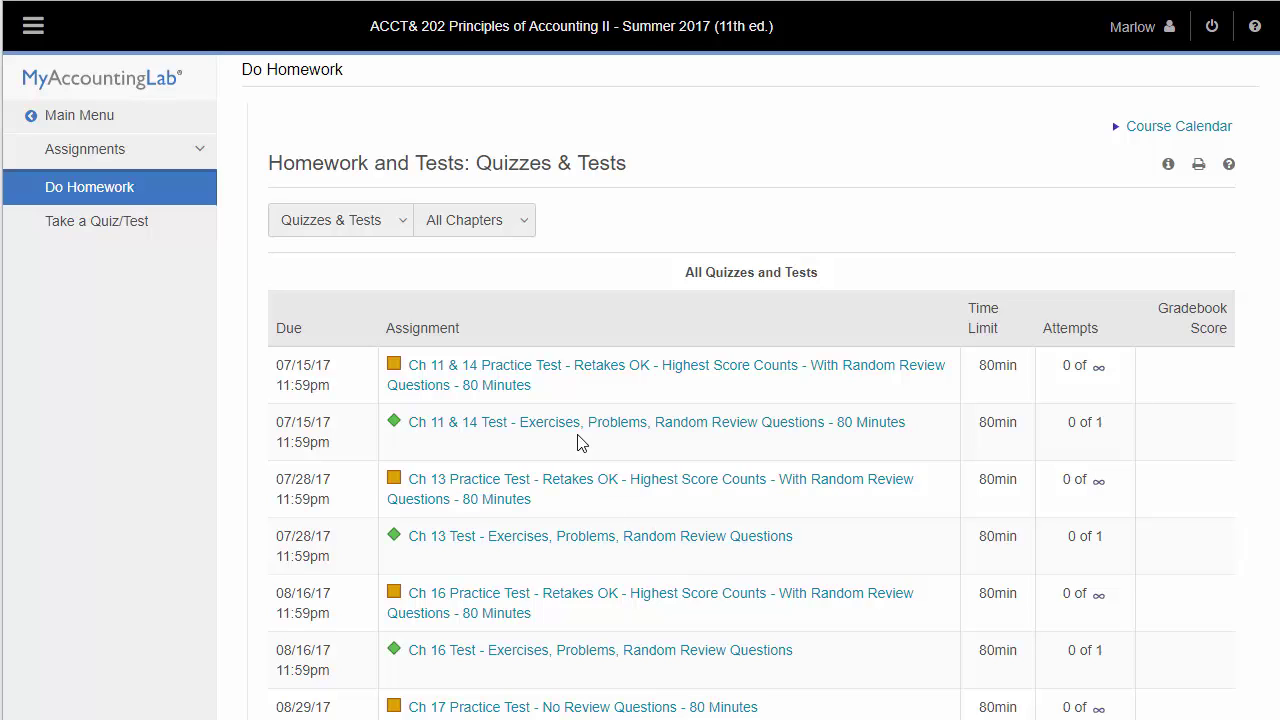
# Filter the assignments to chapter 11, Current Liabilities and Payroll, and set the assignment type to Homework
pyautogui.click(490, 229)
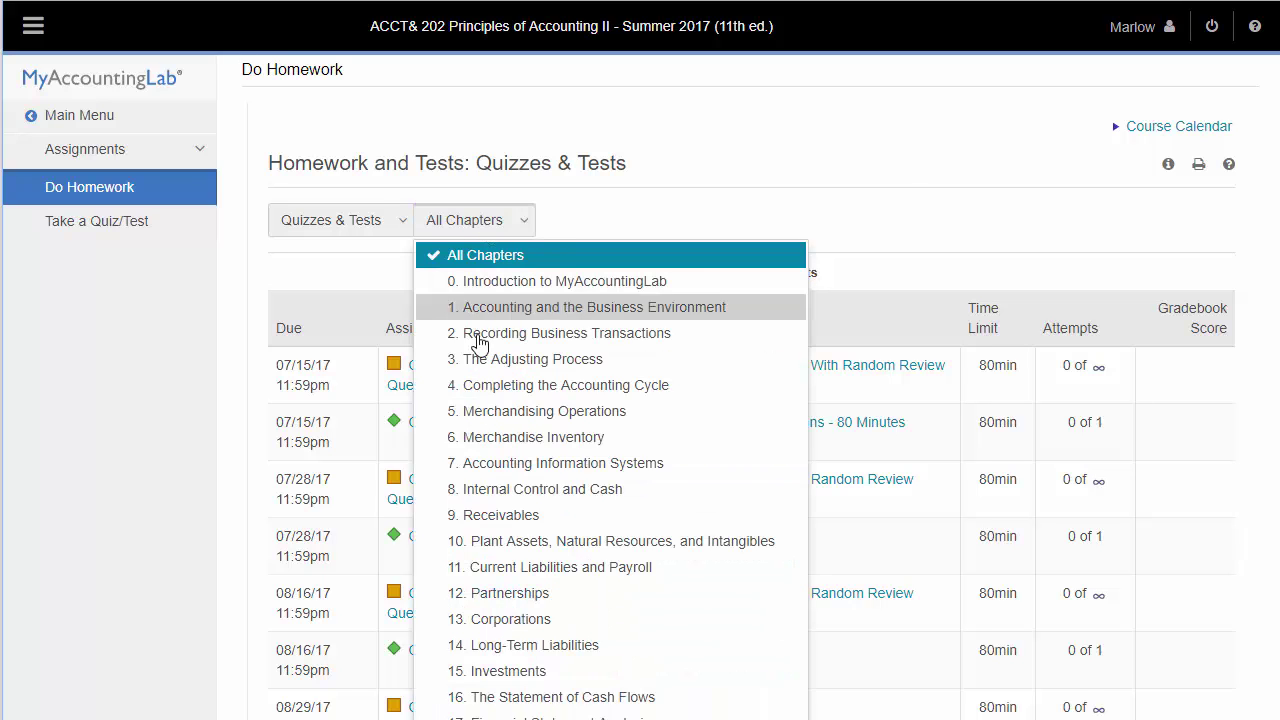
pyautogui.click(467, 576)
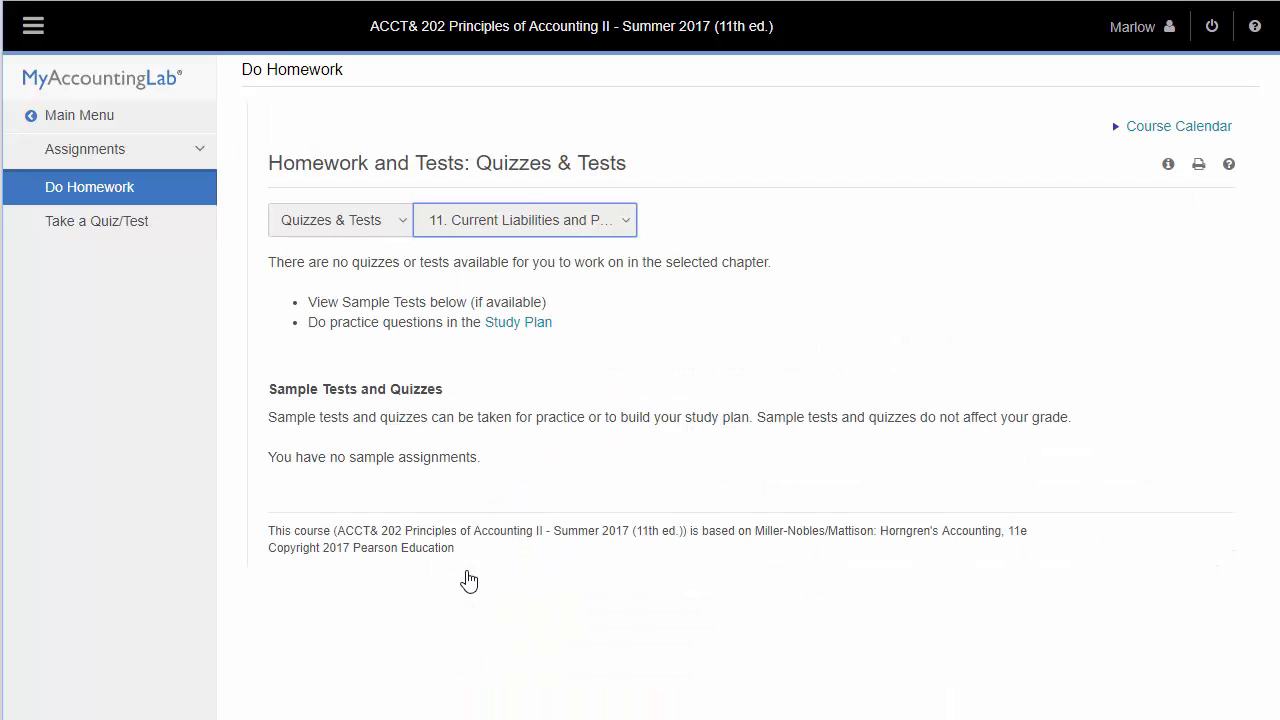
pyautogui.click(381, 228)
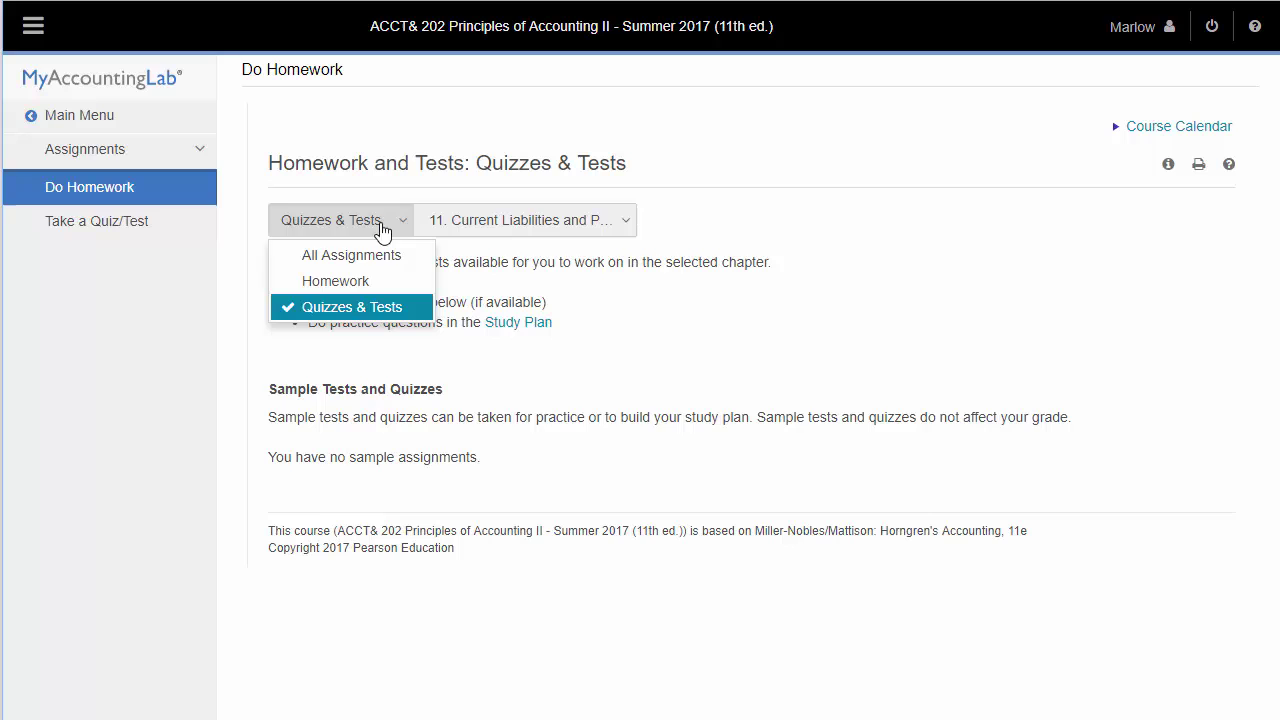
pyautogui.click(355, 285)
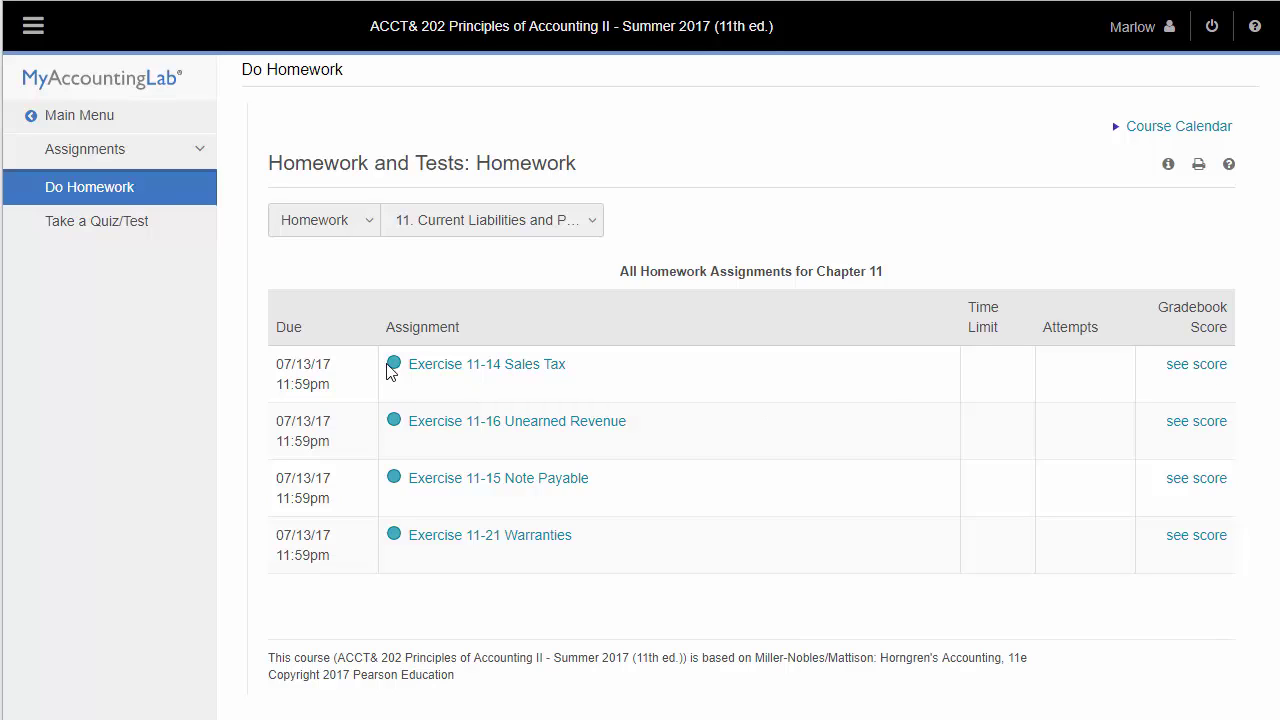
# Return to the course's main menu and open the Results page
pyautogui.click(80, 122)
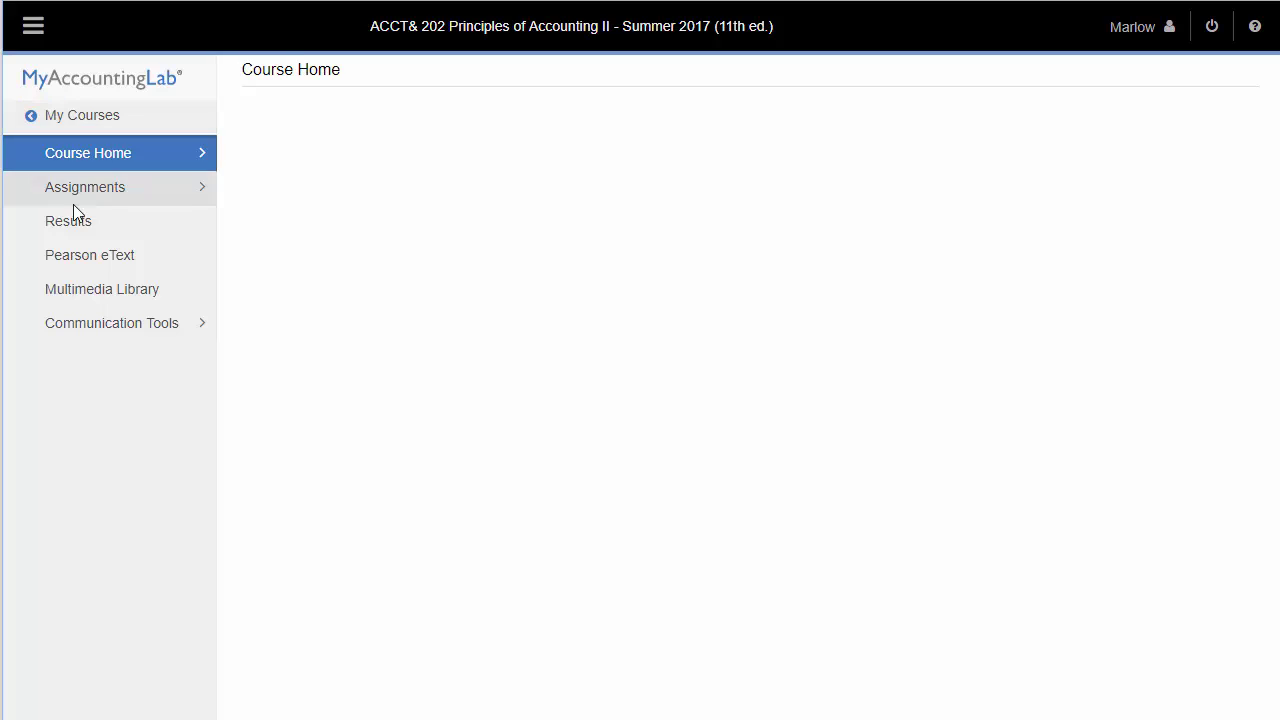
pyautogui.click(68, 224)
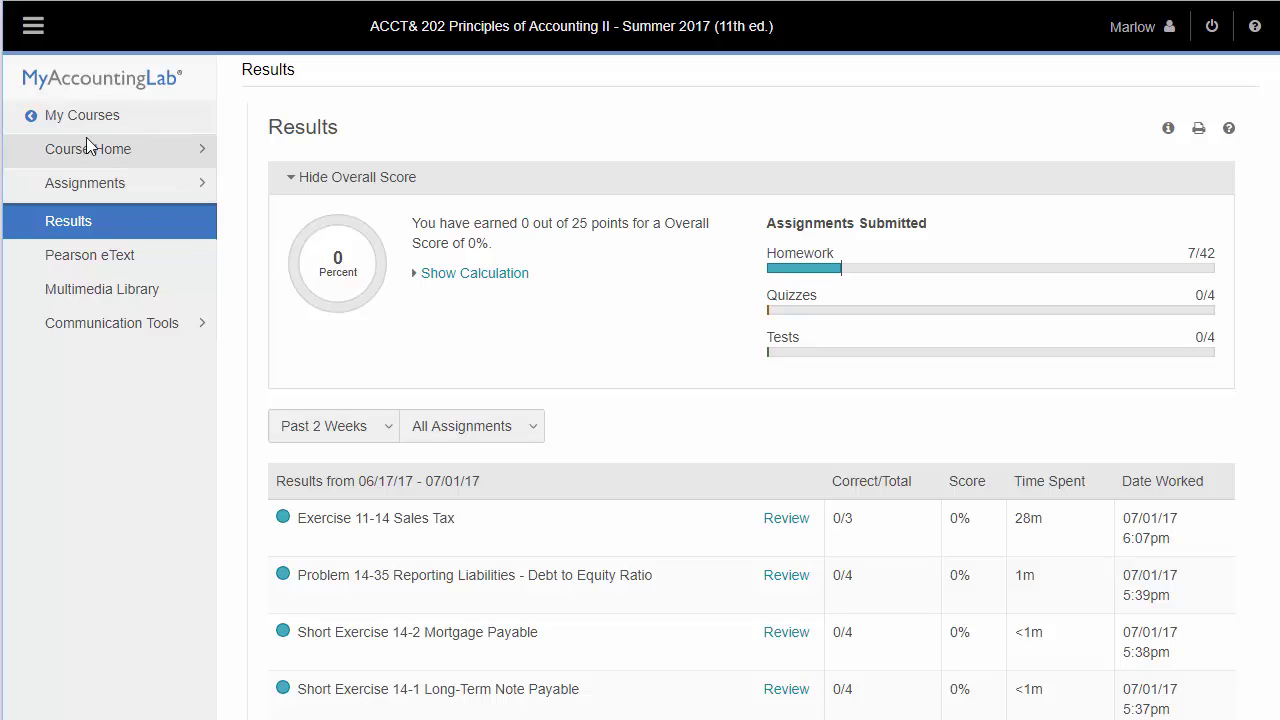
# Return to the homework assignments and open the E11-14 (book/static) question of Exercise 11-14 Sales Tax
pyautogui.click(82, 194)
pyautogui.click(82, 190)
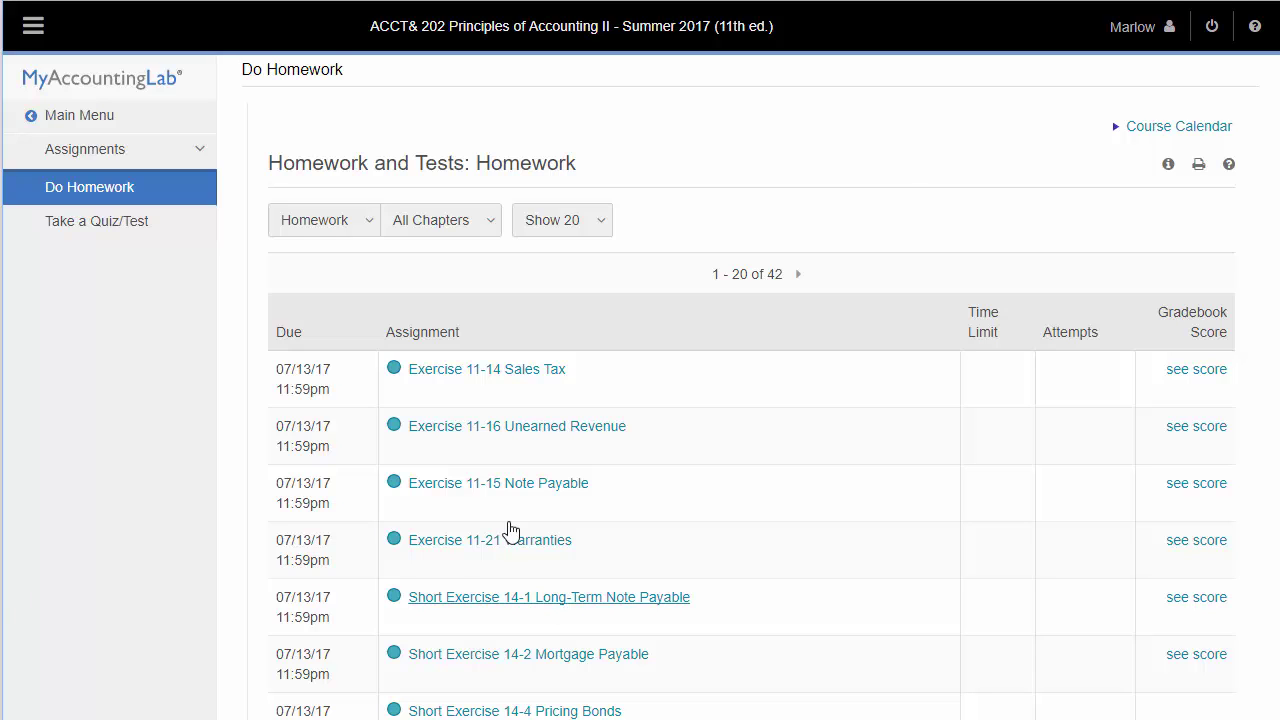
pyautogui.click(500, 376)
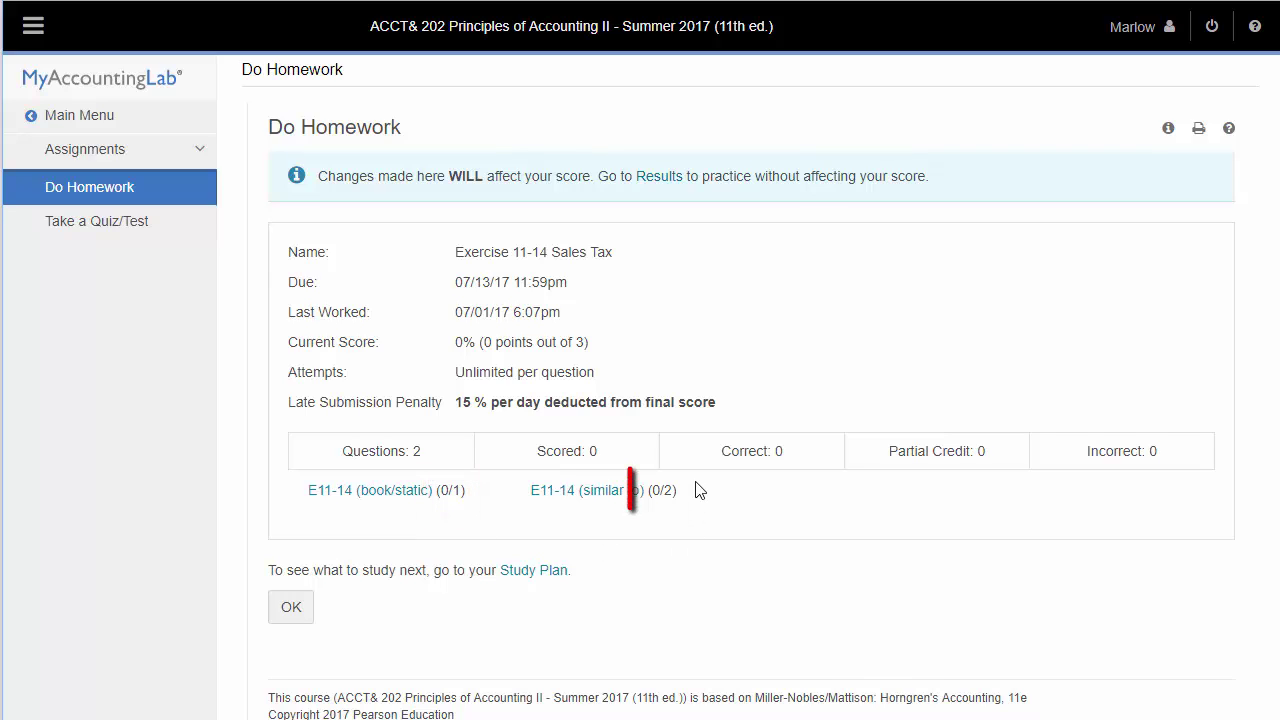
pyautogui.moveTo(673, 491); pyautogui.dragTo(661, 490)
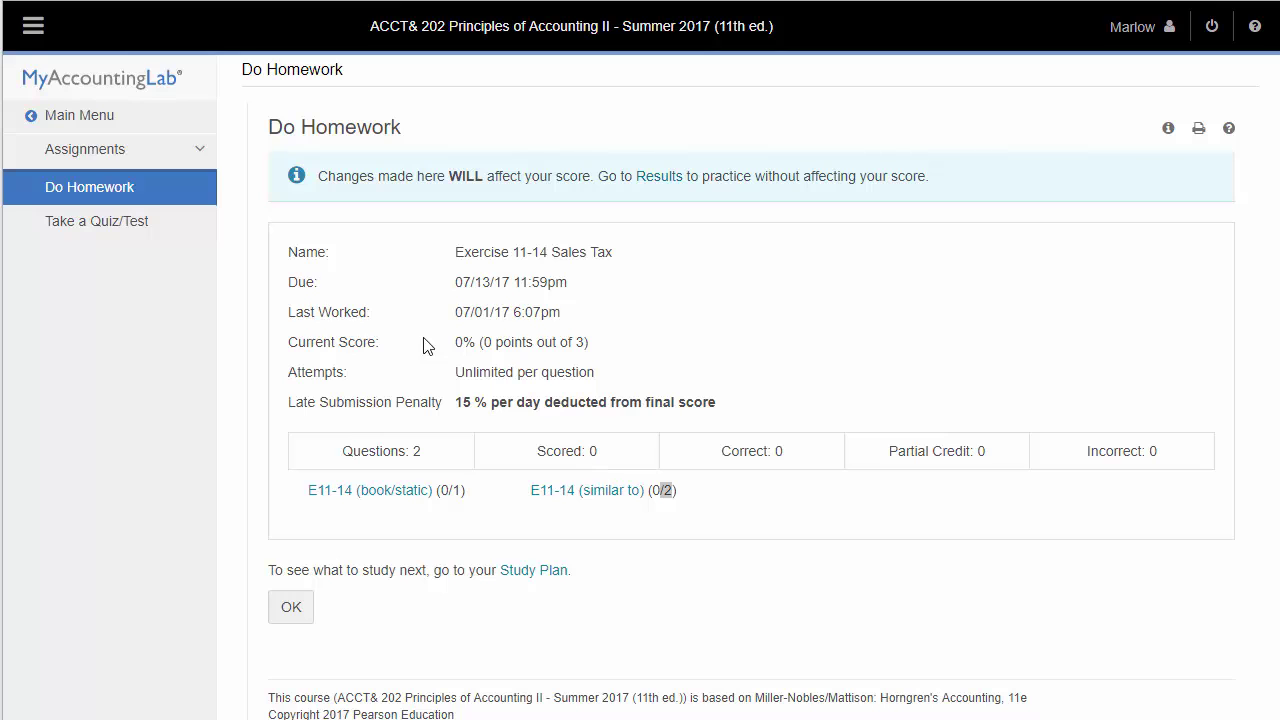
pyautogui.click(390, 496)
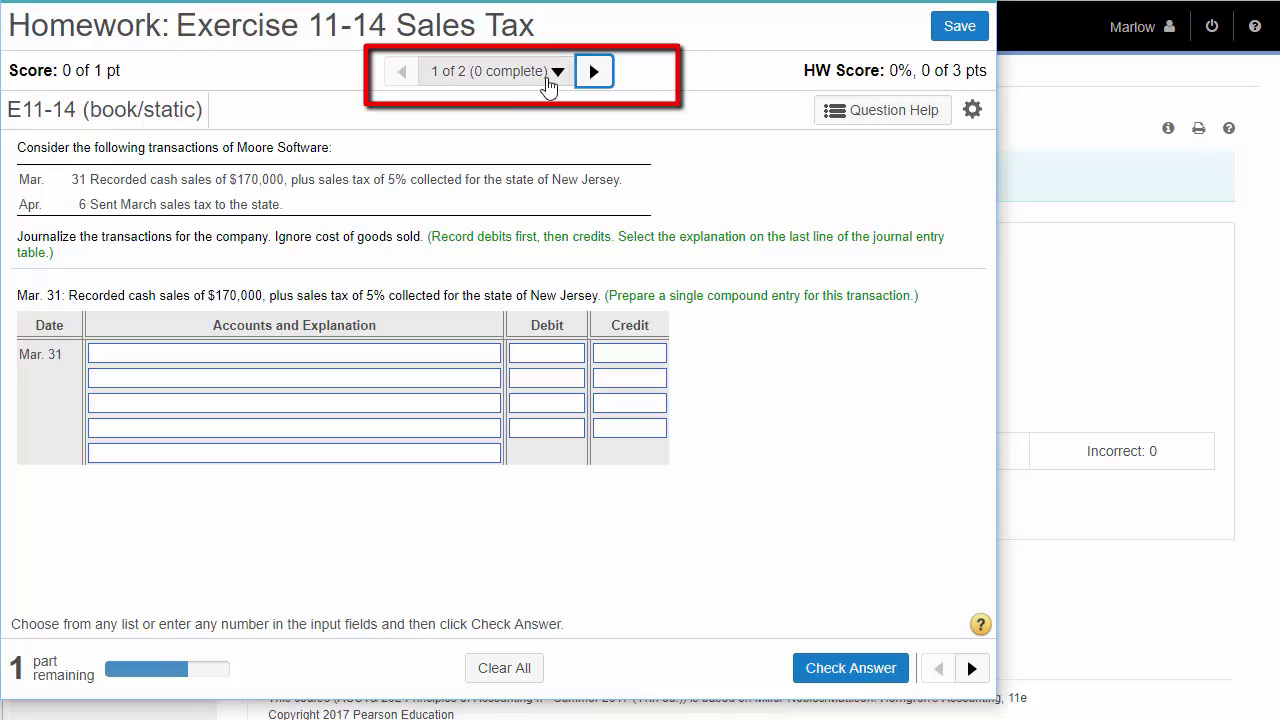
# View and close the exercise's homework overview, and highlight the question's transactions and instructions for reading
pyautogui.click(558, 74)
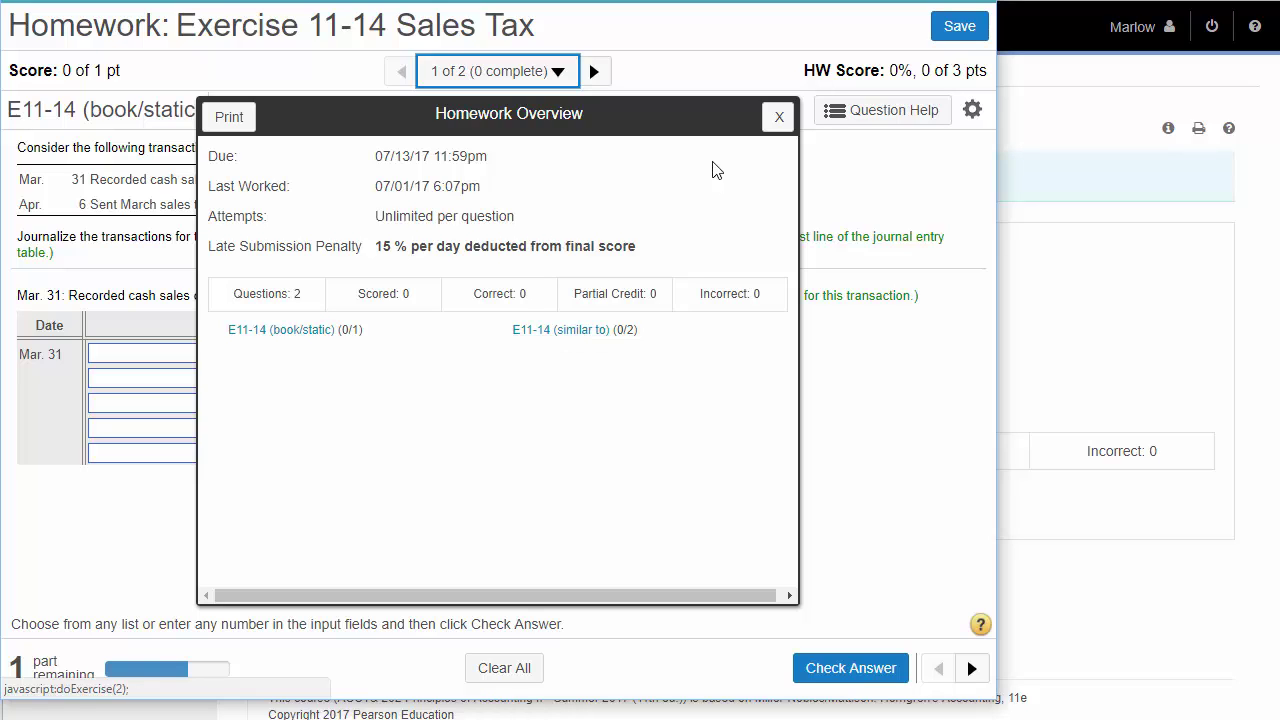
pyautogui.click(778, 116)
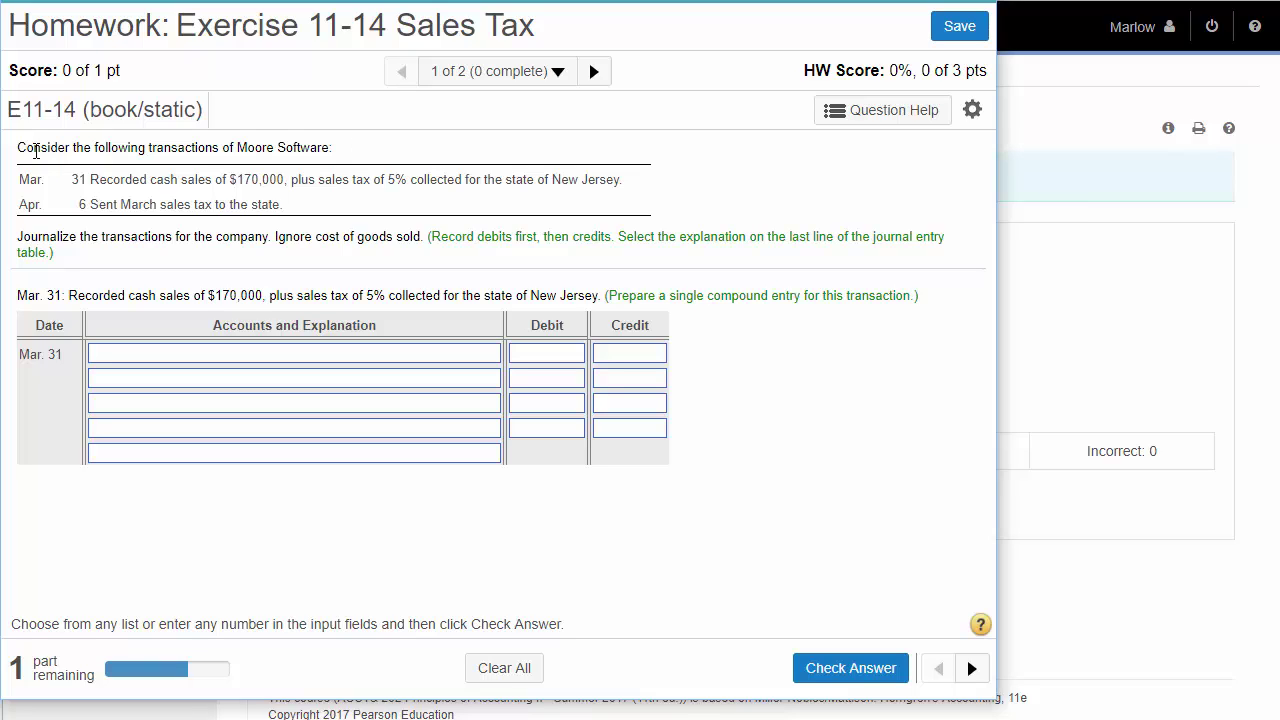
pyautogui.moveTo(19, 143); pyautogui.dragTo(922, 307)
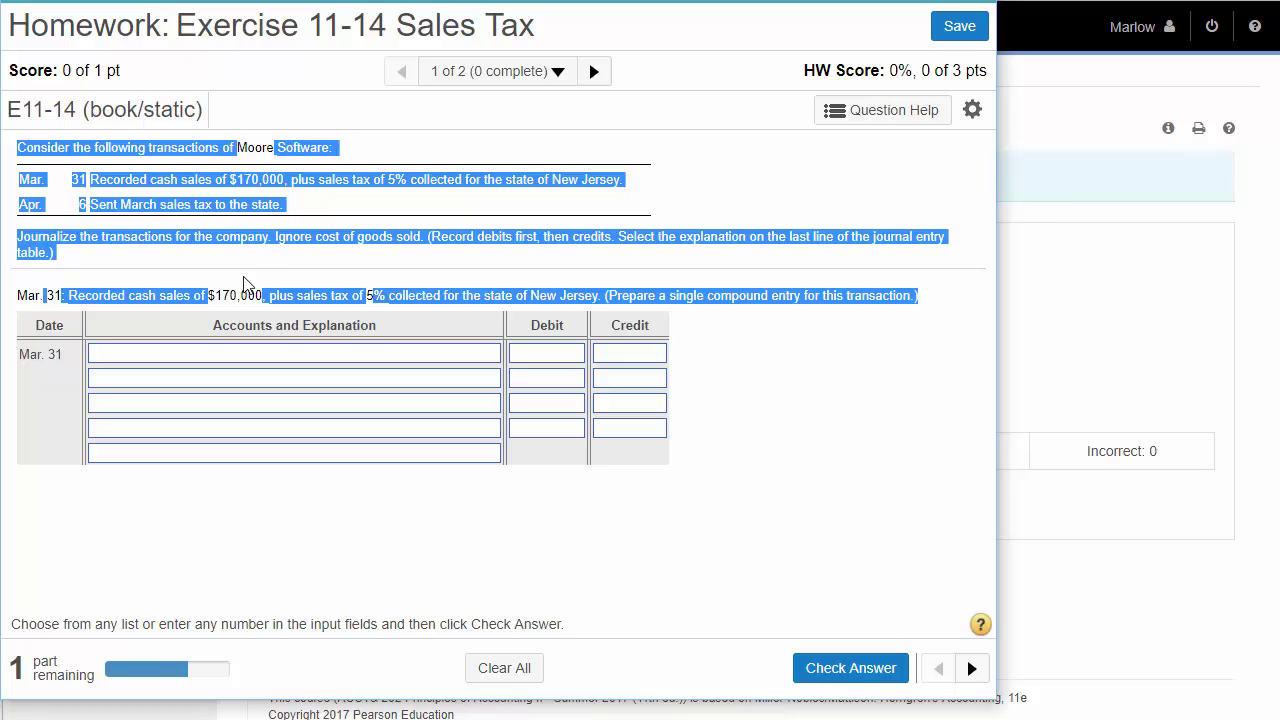
pyautogui.click(260, 200)
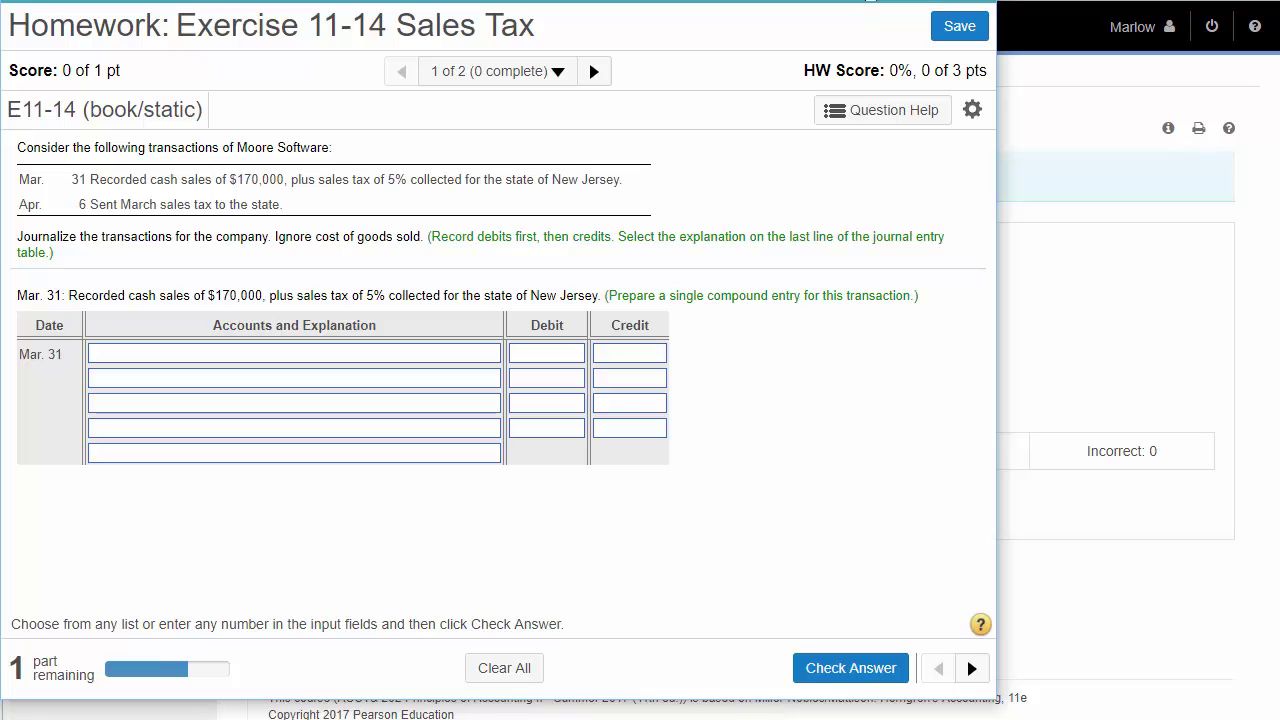
# Leave the Exercise 11-14 question without saving and return to the list of homework assignments
pyautogui.click(972, 0)
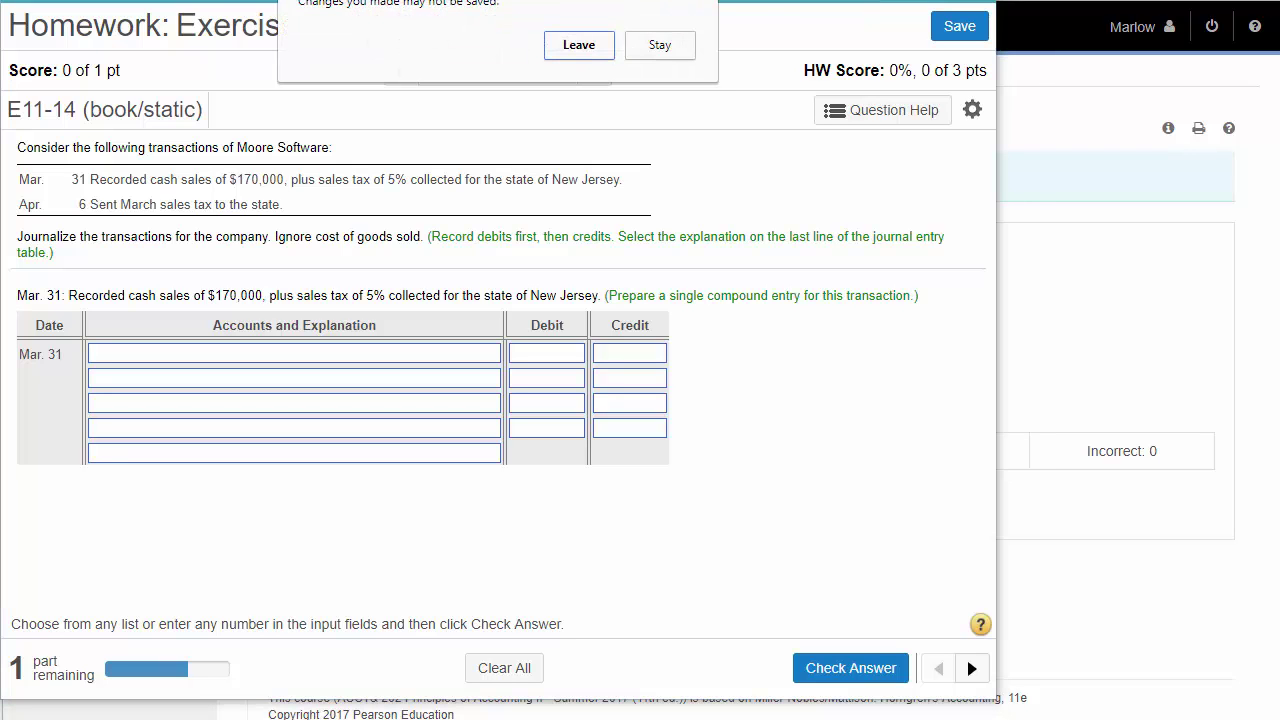
pyautogui.click(581, 43)
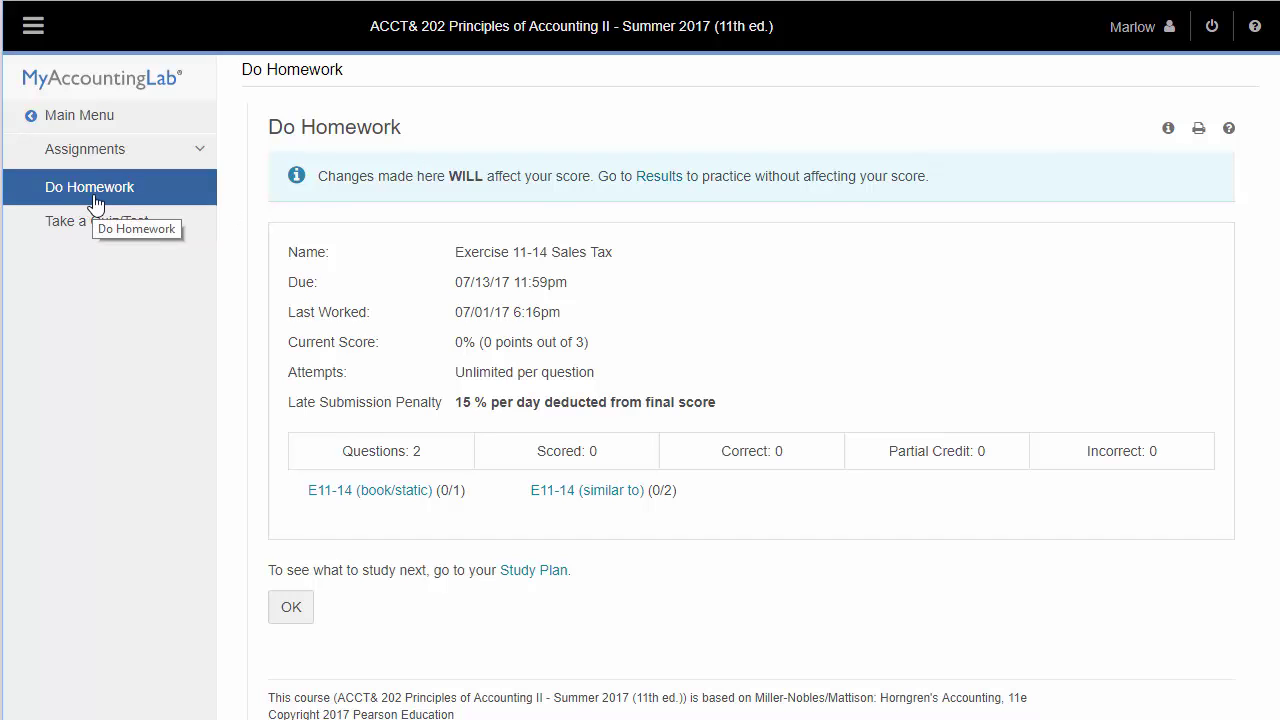
pyautogui.click(295, 612)
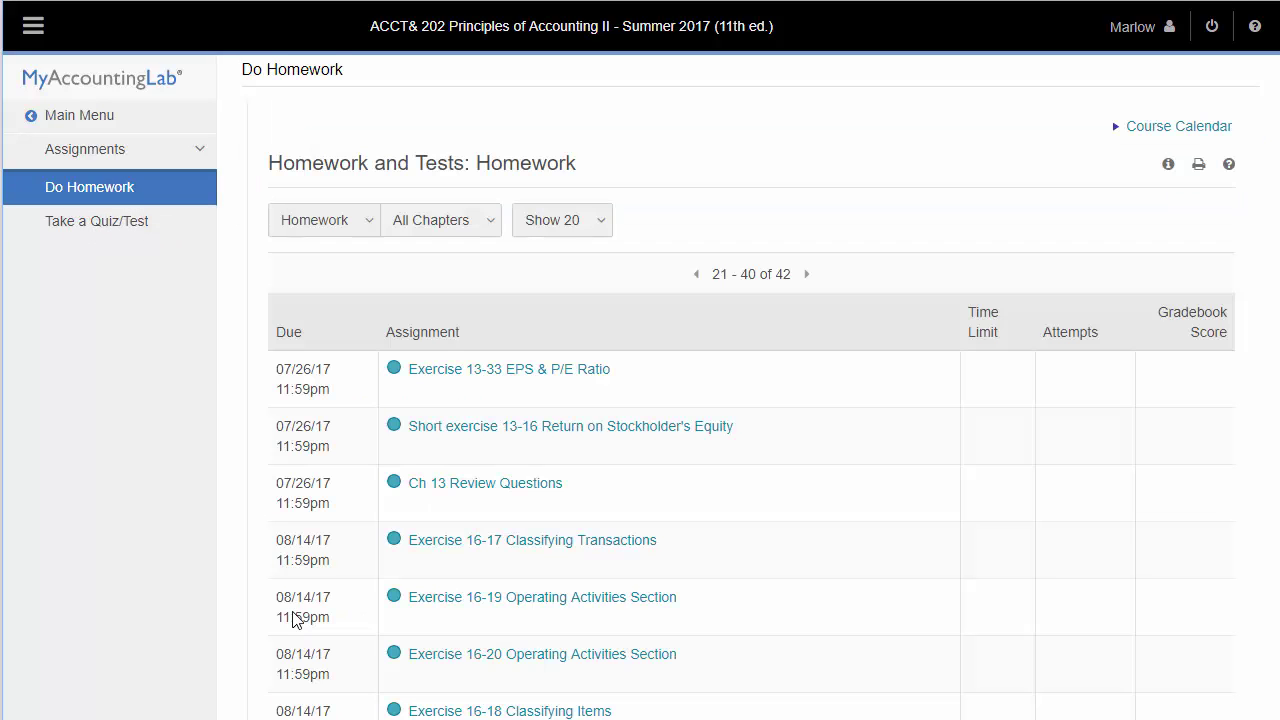
# Show all homework assignments and open the P14-35A (book/static) question of Problem 14-35 Reporting Liabilities - Debt to Equity Ratio
pyautogui.click(561, 220)
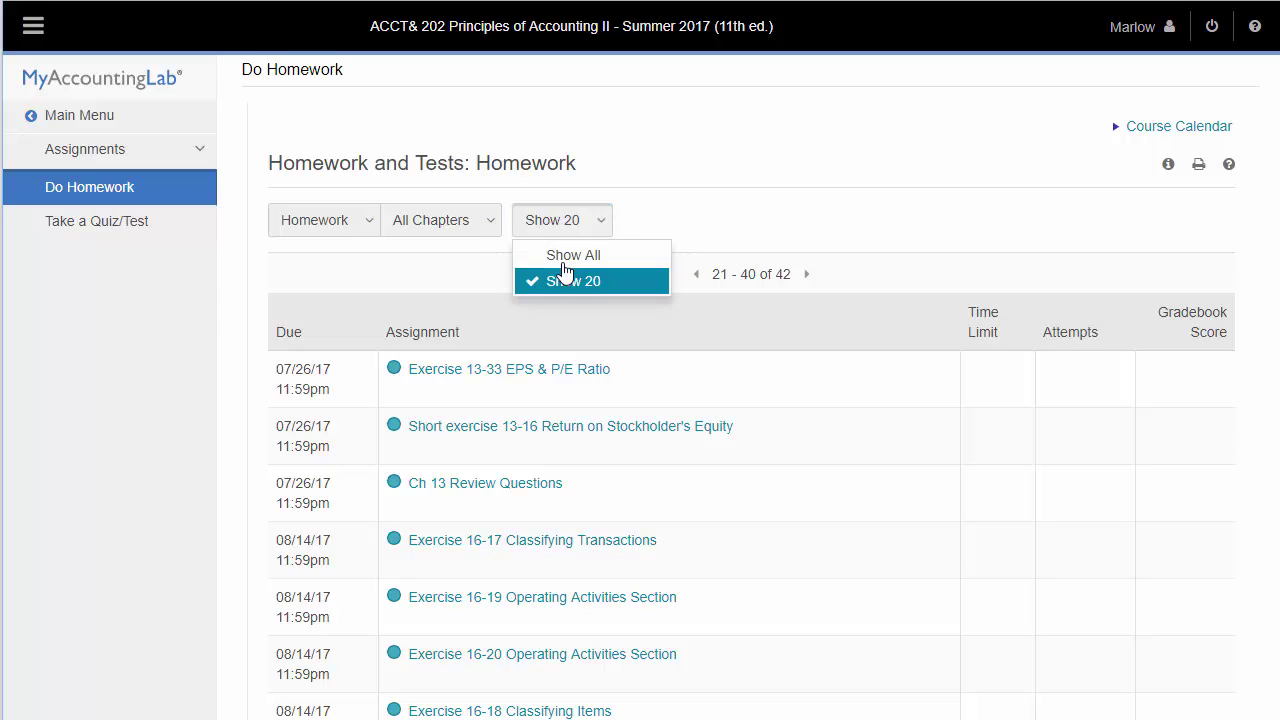
pyautogui.click(565, 257)
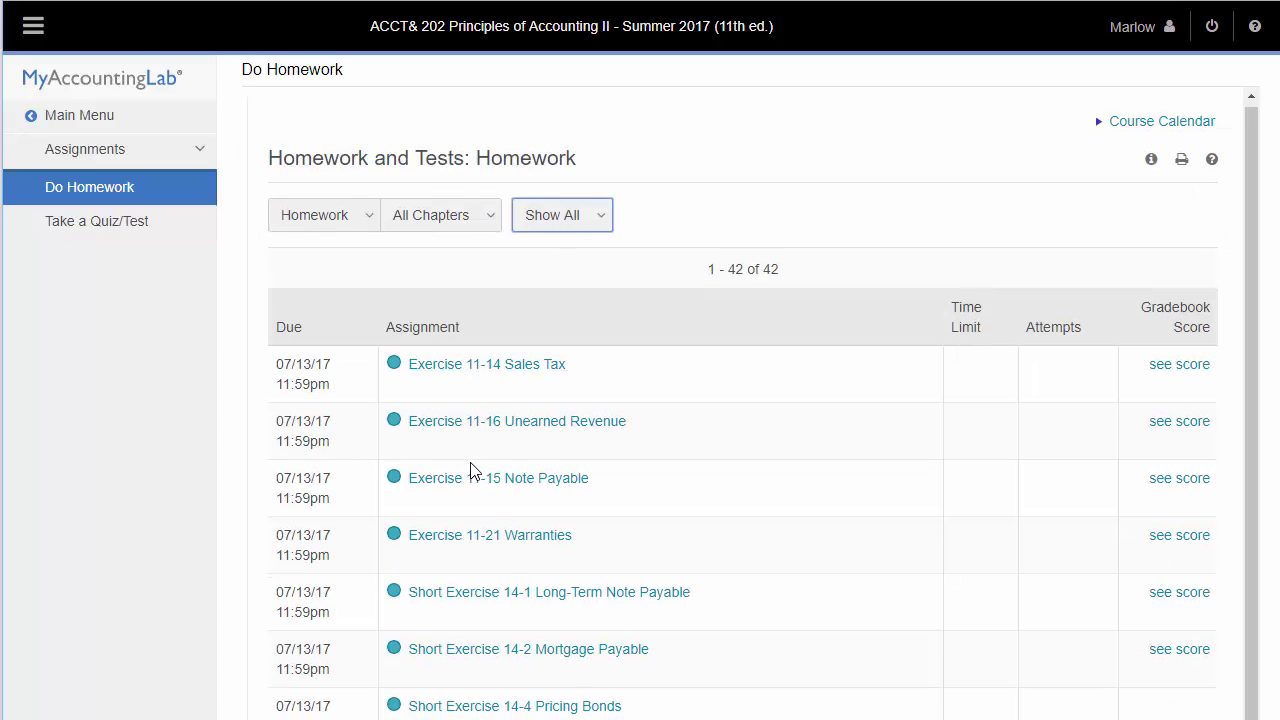
pyautogui.scroll(-5, 470, 465)
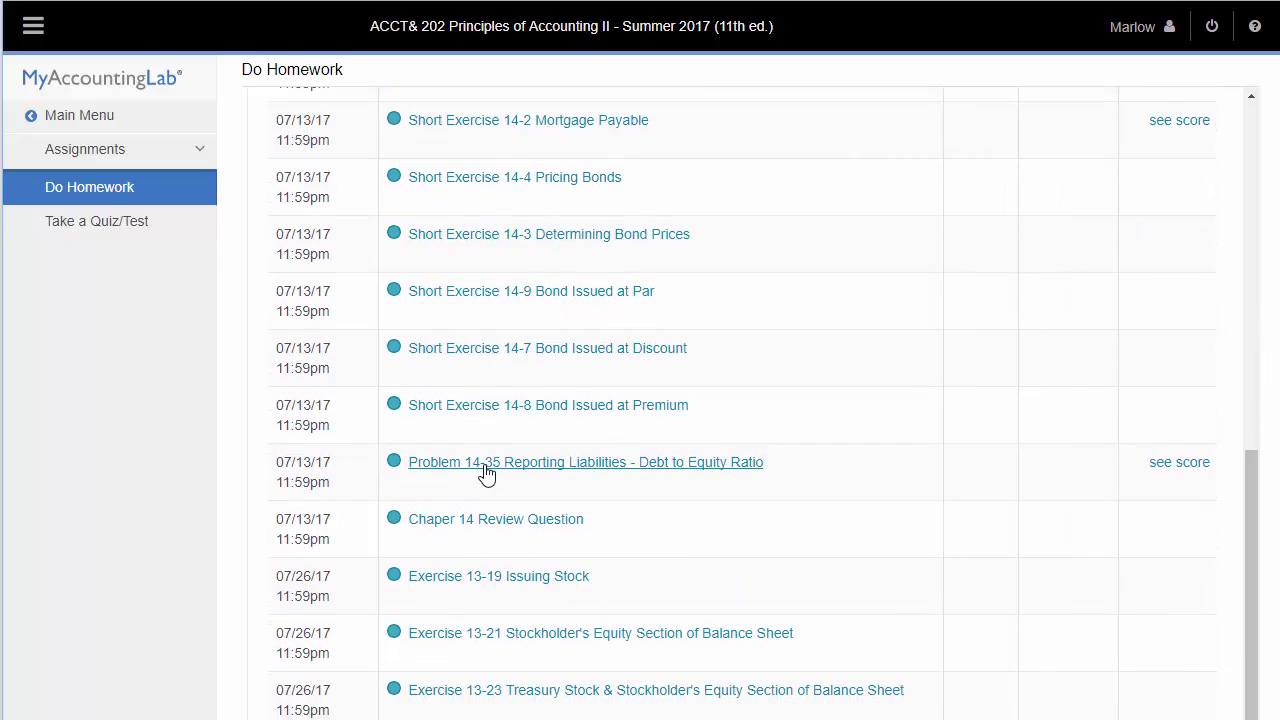
pyautogui.click(488, 463)
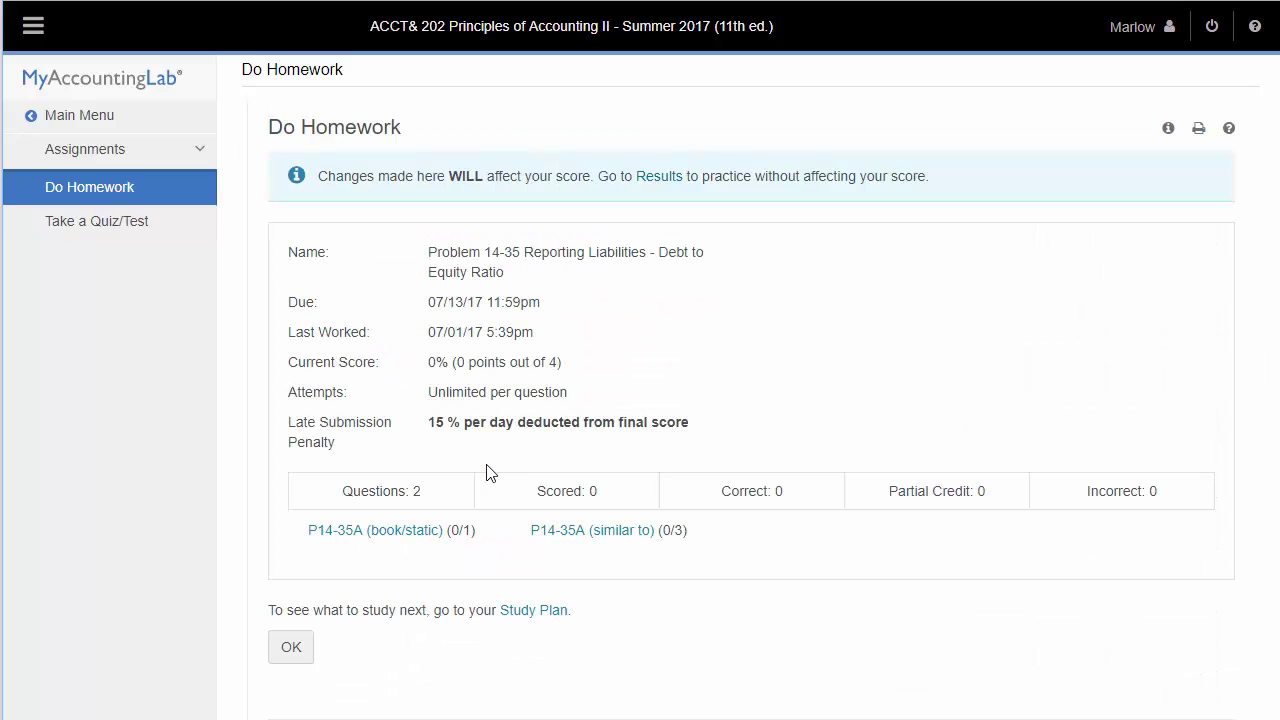
pyautogui.click(412, 532)
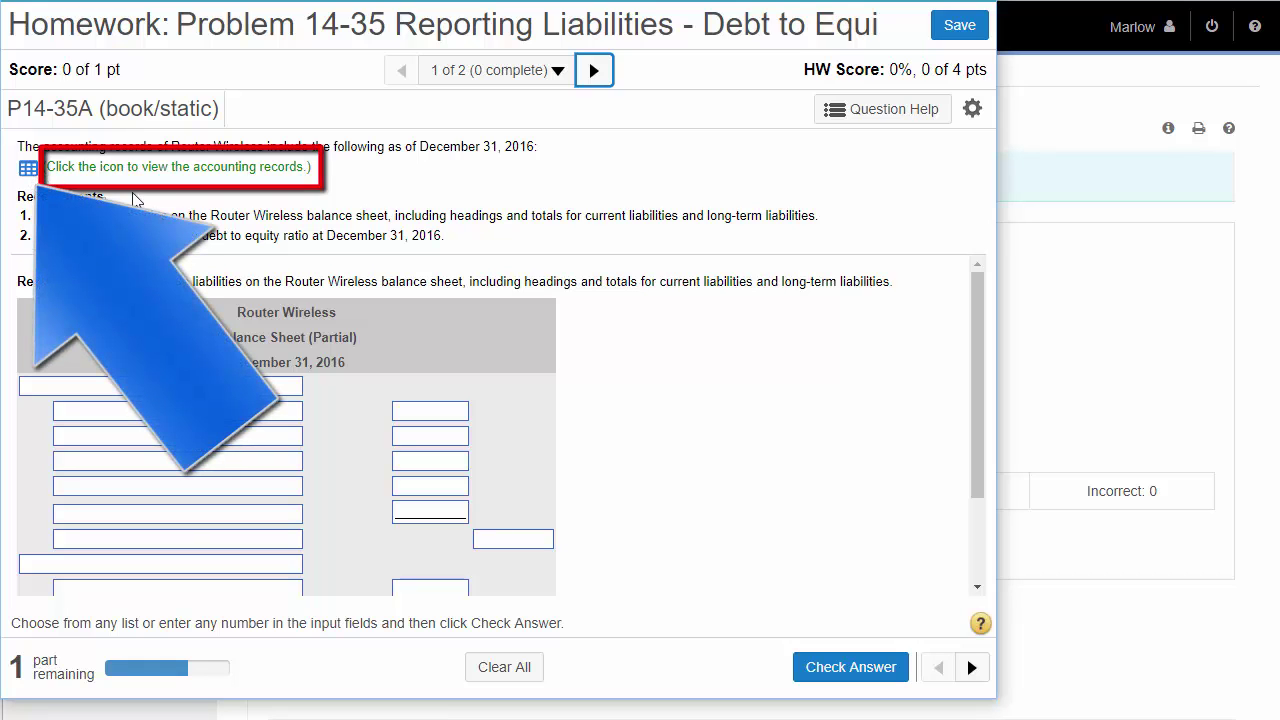
# View the accounting records data table beside the balance sheet in a widened question window, and close the table
pyautogui.click(26, 170)
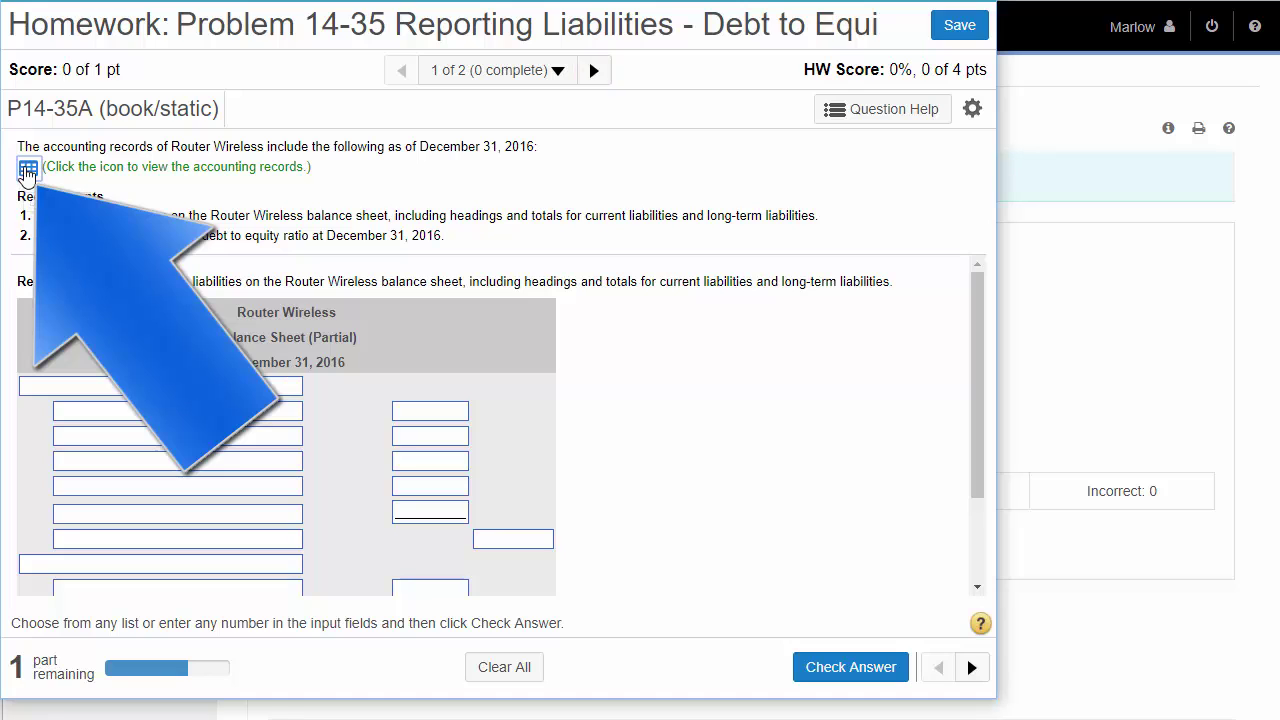
pyautogui.moveTo(335, 274); pyautogui.dragTo(449, 186)
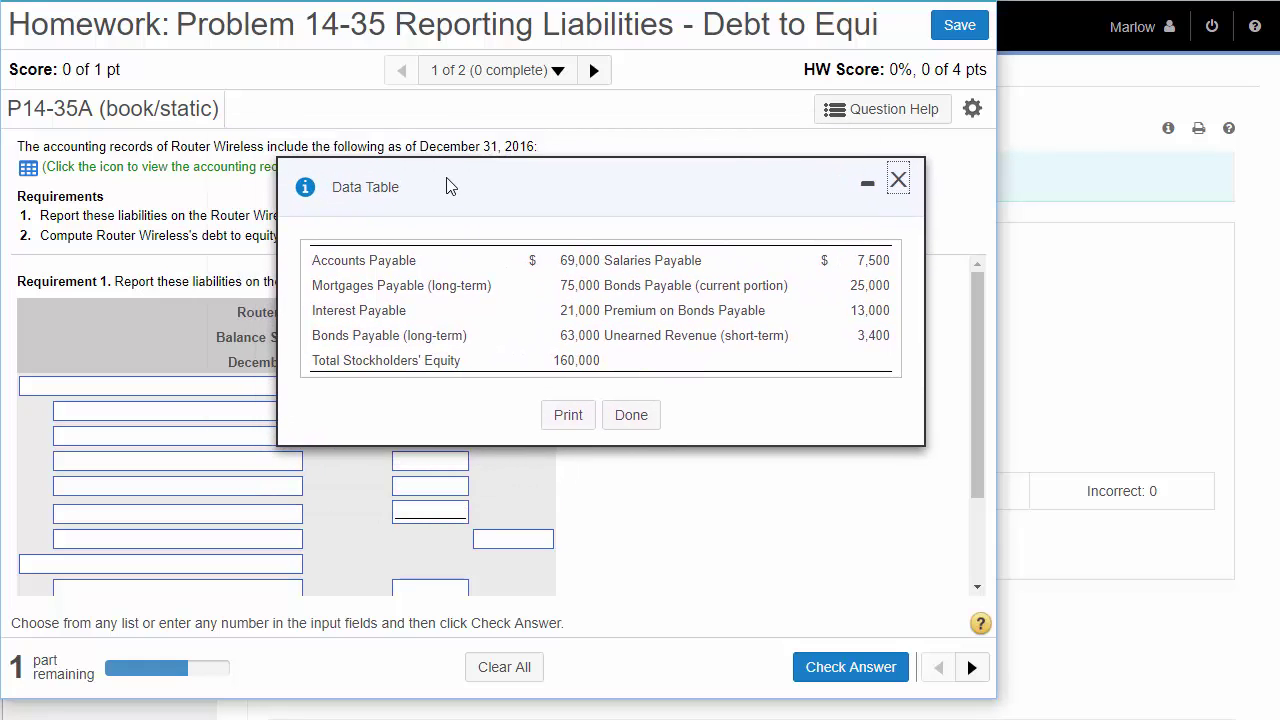
pyautogui.moveTo(1002, 239); pyautogui.dragTo(1278, 240)
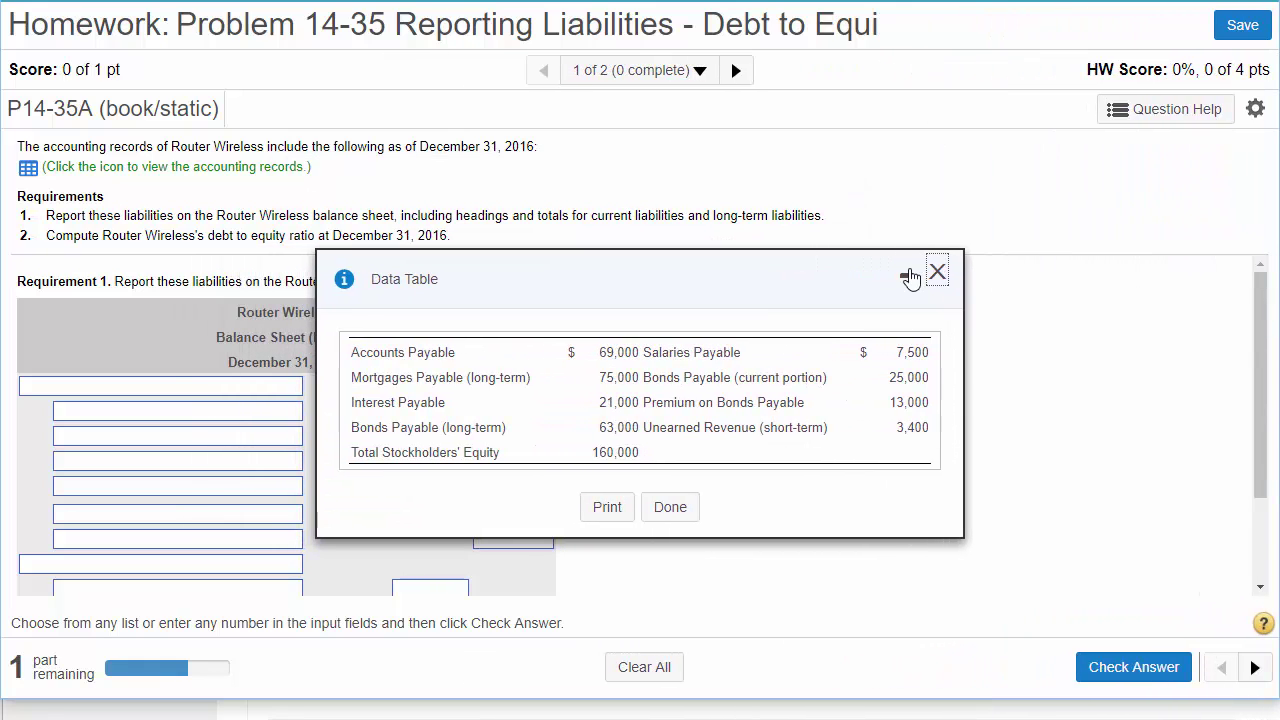
pyautogui.moveTo(757, 276); pyautogui.dragTo(1016, 175)
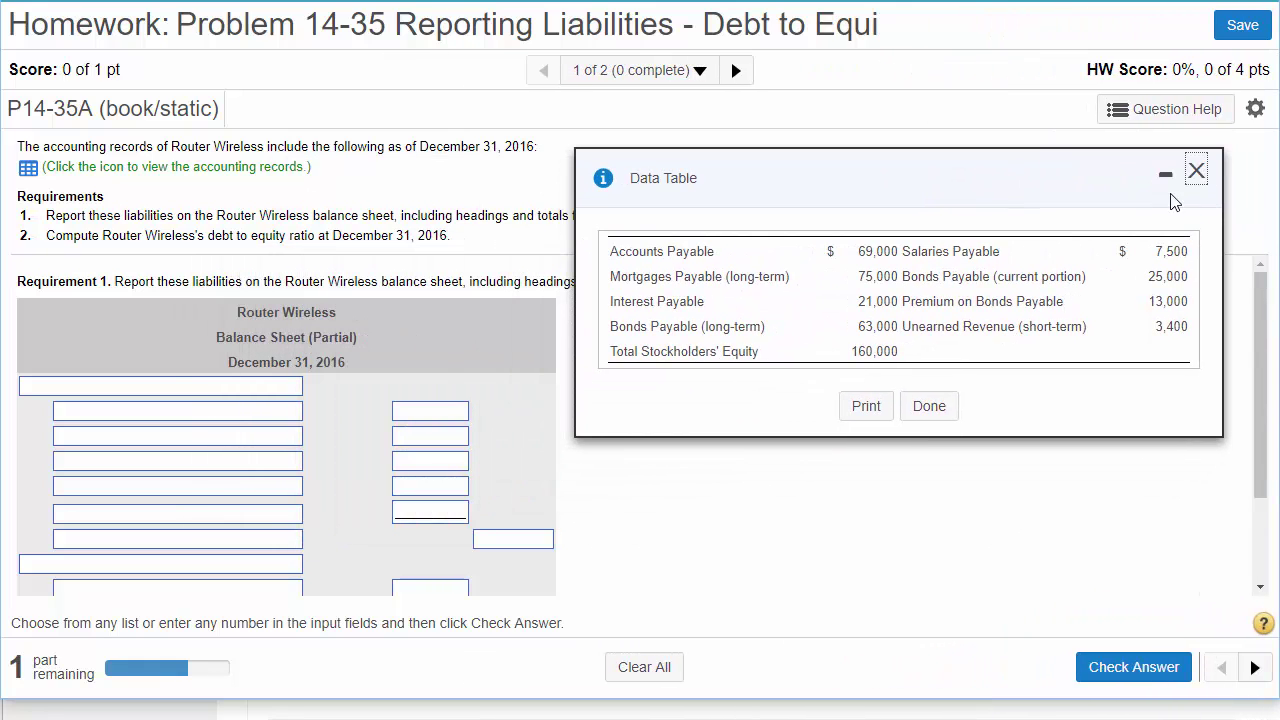
pyautogui.click(1196, 172)
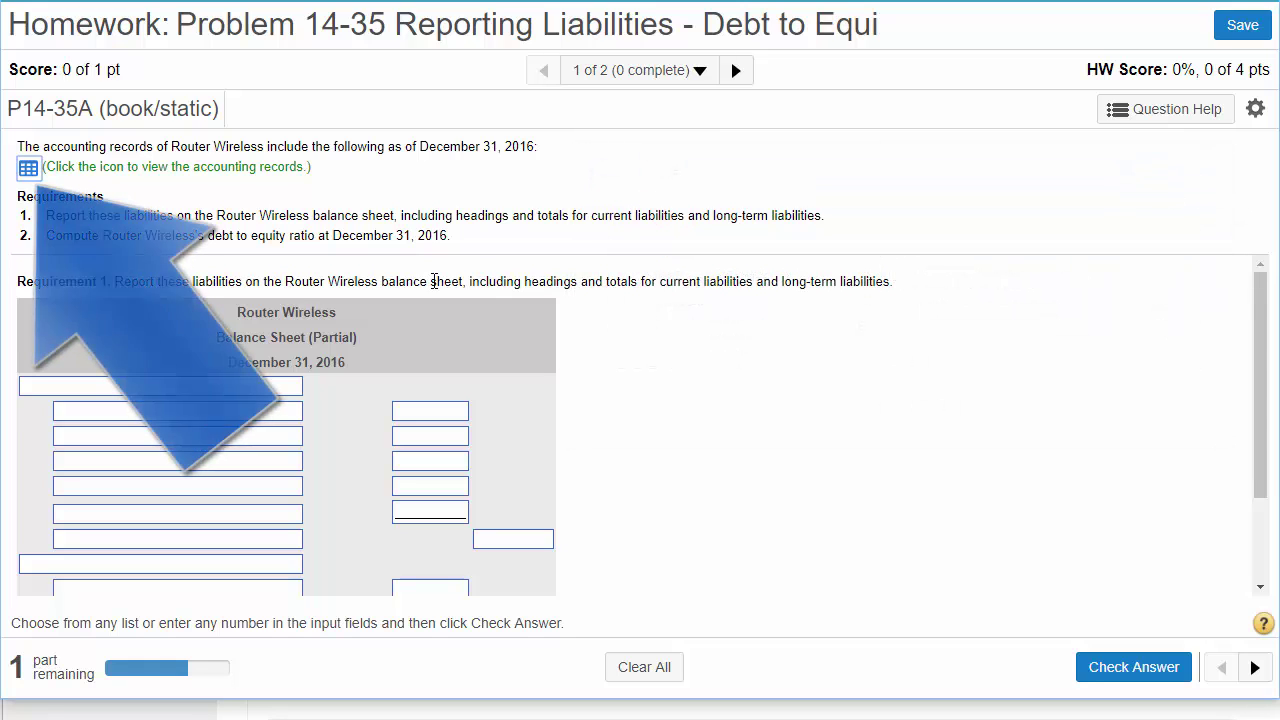
# View the accounting records data table beside the balance sheet, close it, and look through the remaining balance sheet rows
pyautogui.click(28, 170)
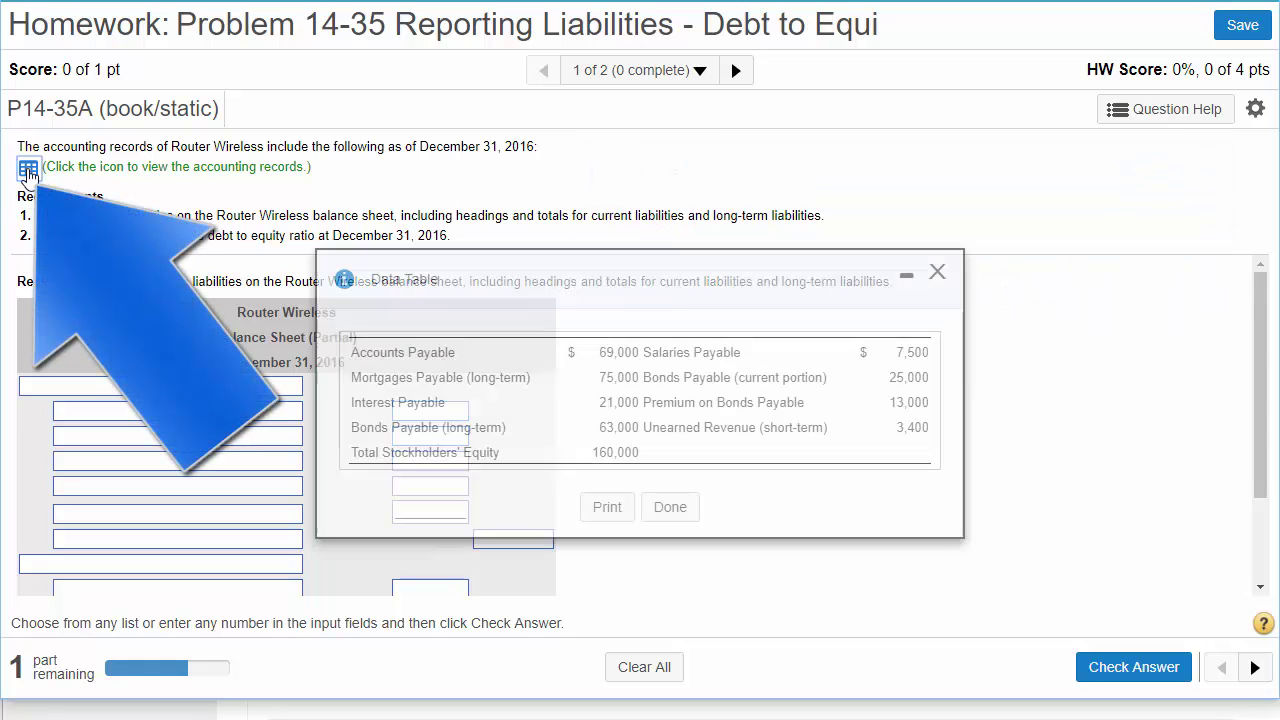
pyautogui.moveTo(592, 277); pyautogui.dragTo(866, 193)
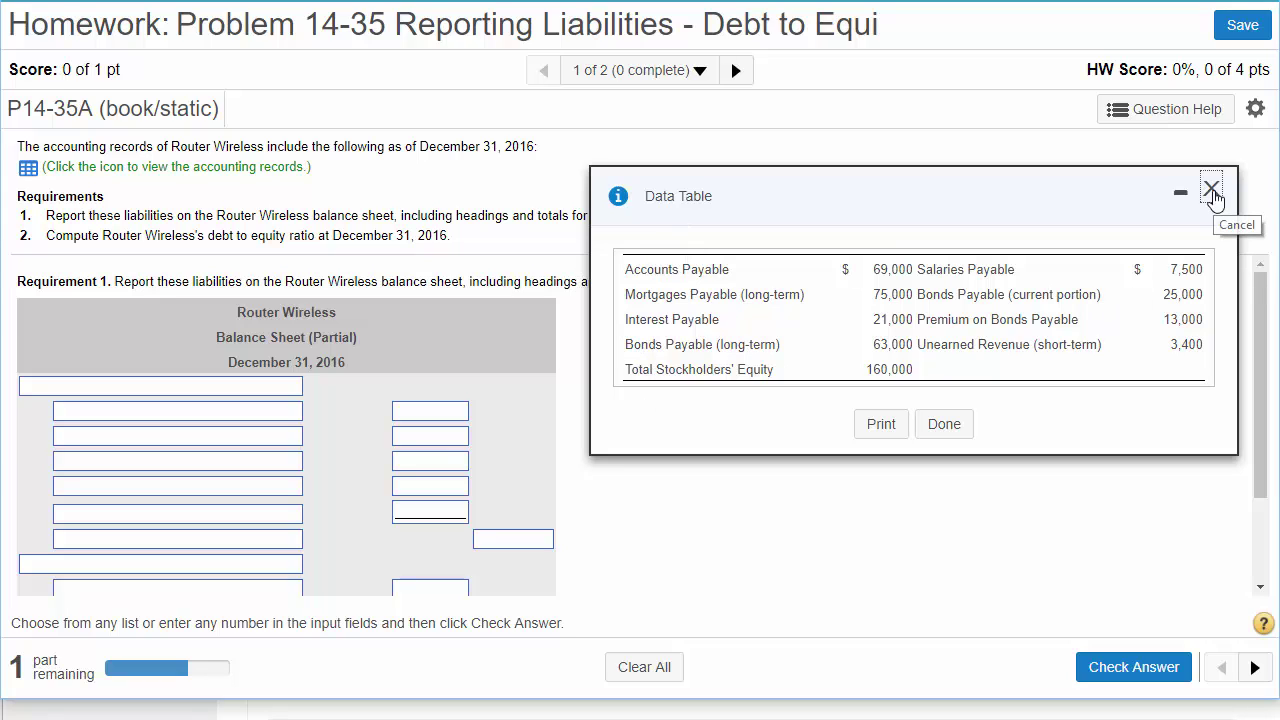
pyautogui.click(1212, 190)
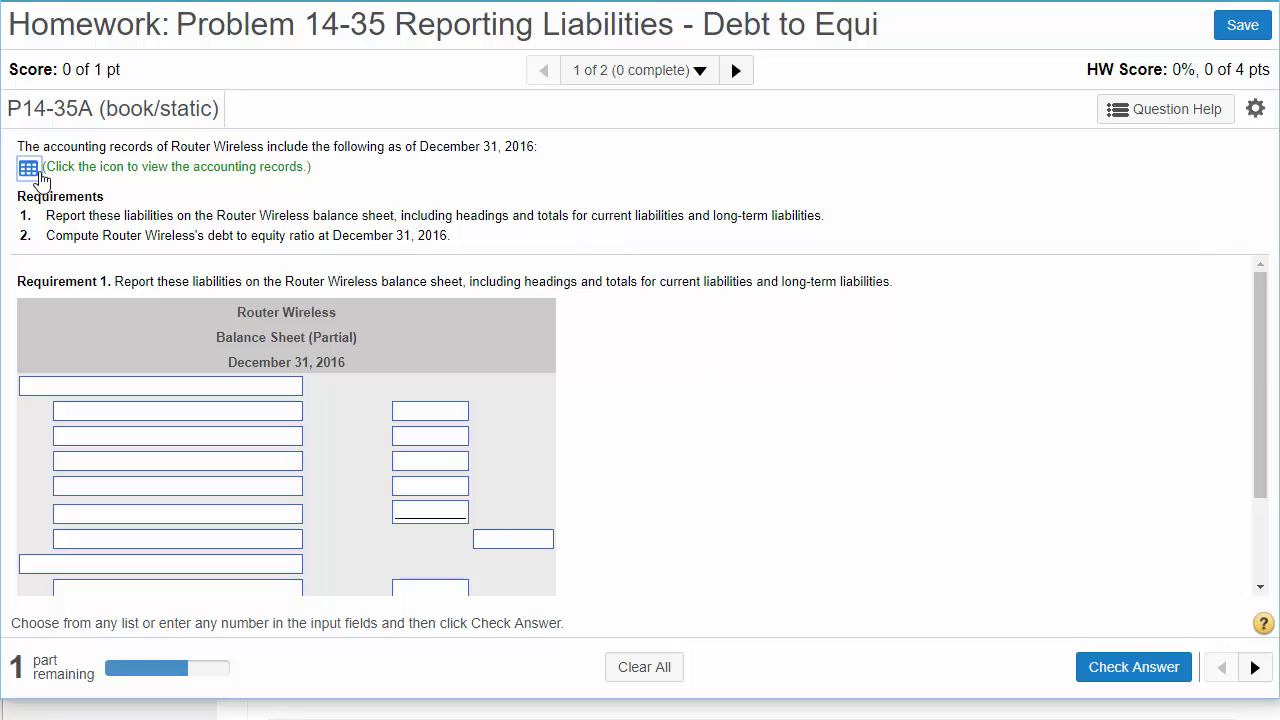
pyautogui.scroll(-2, 476, 410)
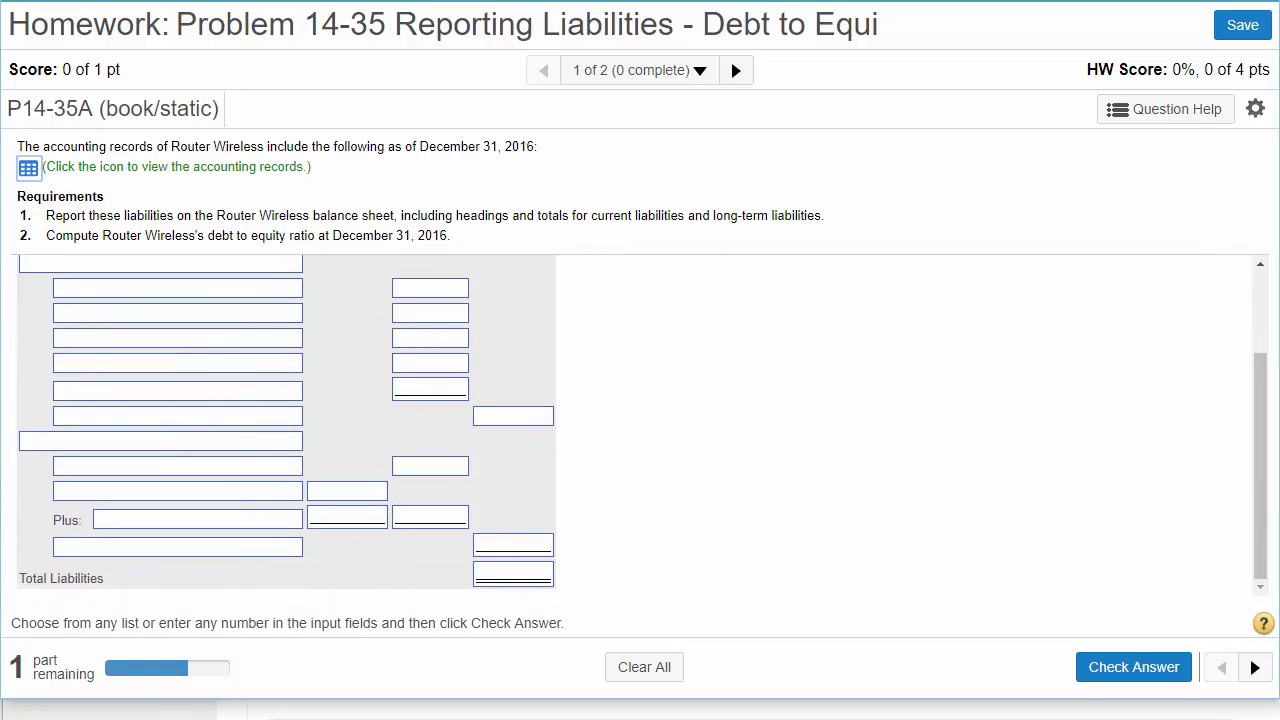
# Leave Problem 14-35, return to the homework list, and open the E11-14 (book/static) question of Exercise 11-14 Sales Tax
pyautogui.click(728, 46)
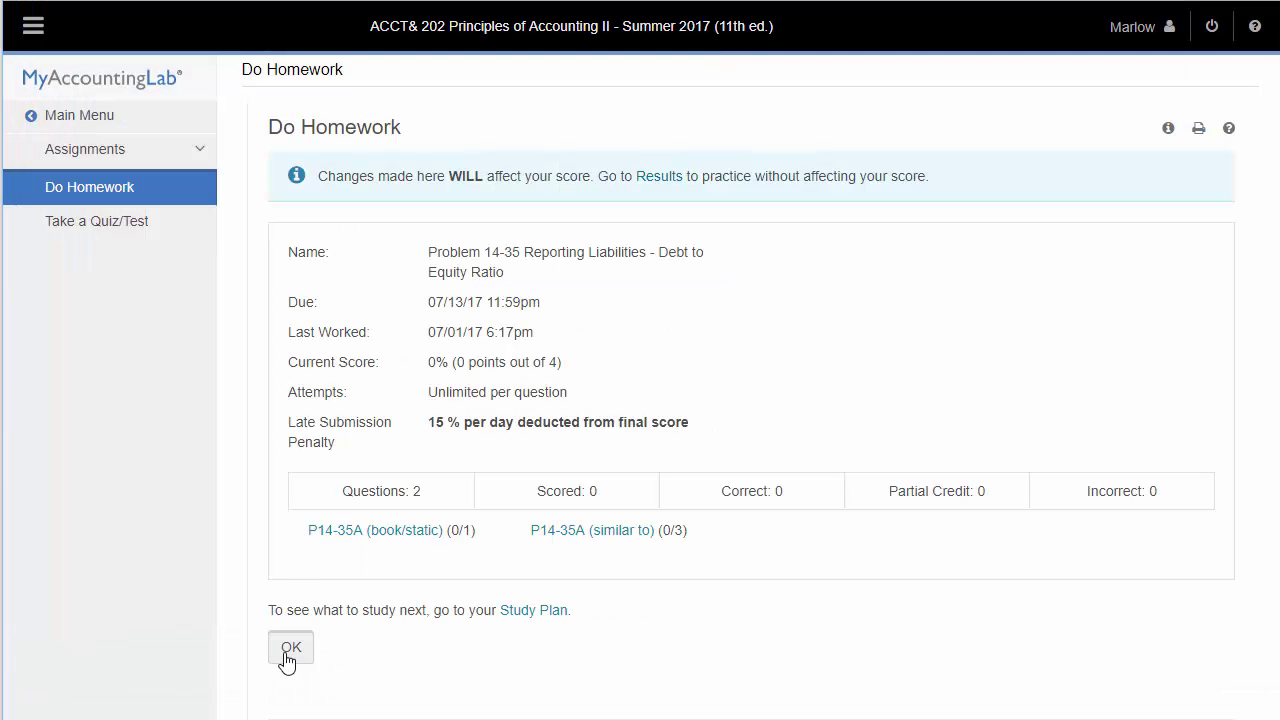
pyautogui.click(290, 650)
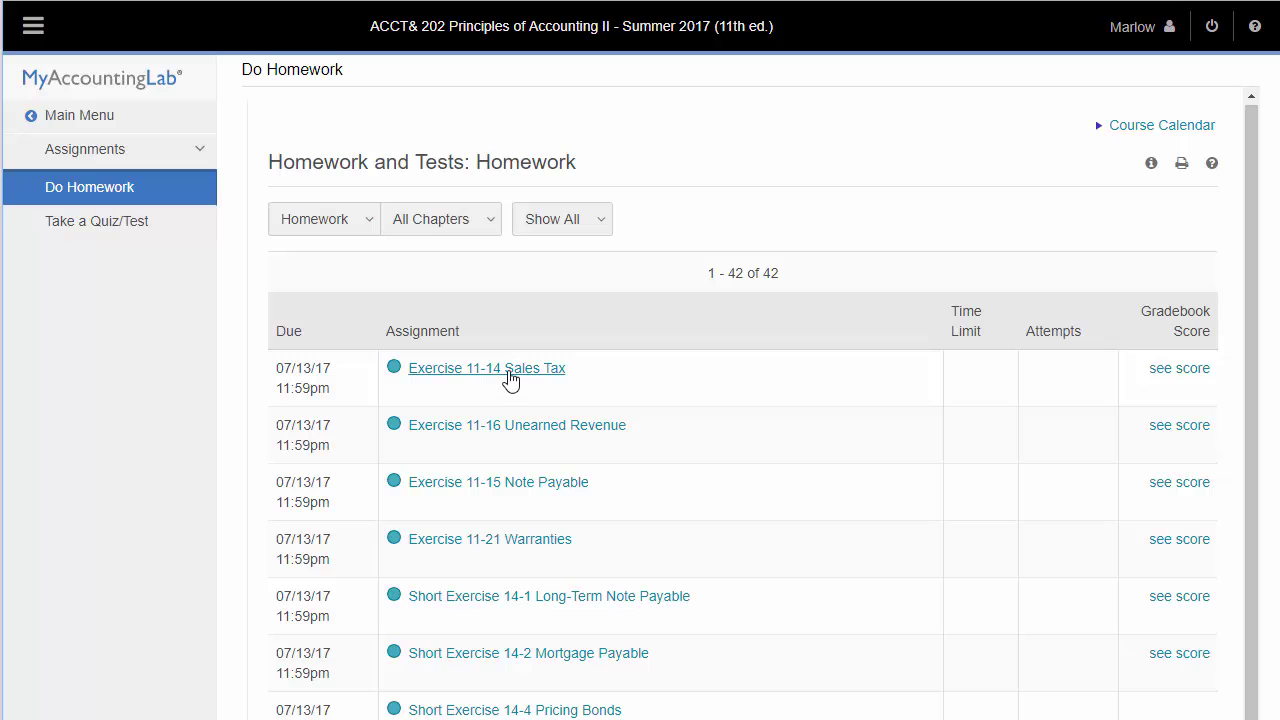
pyautogui.click(510, 372)
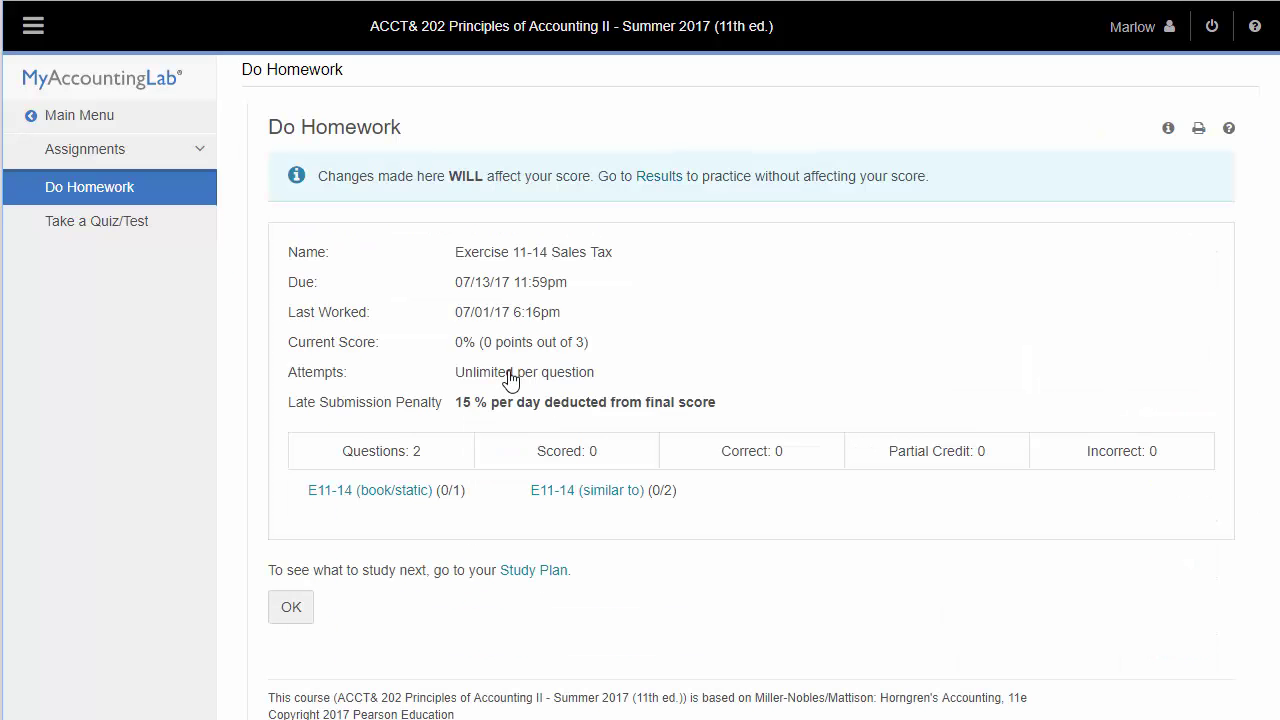
pyautogui.click(398, 493)
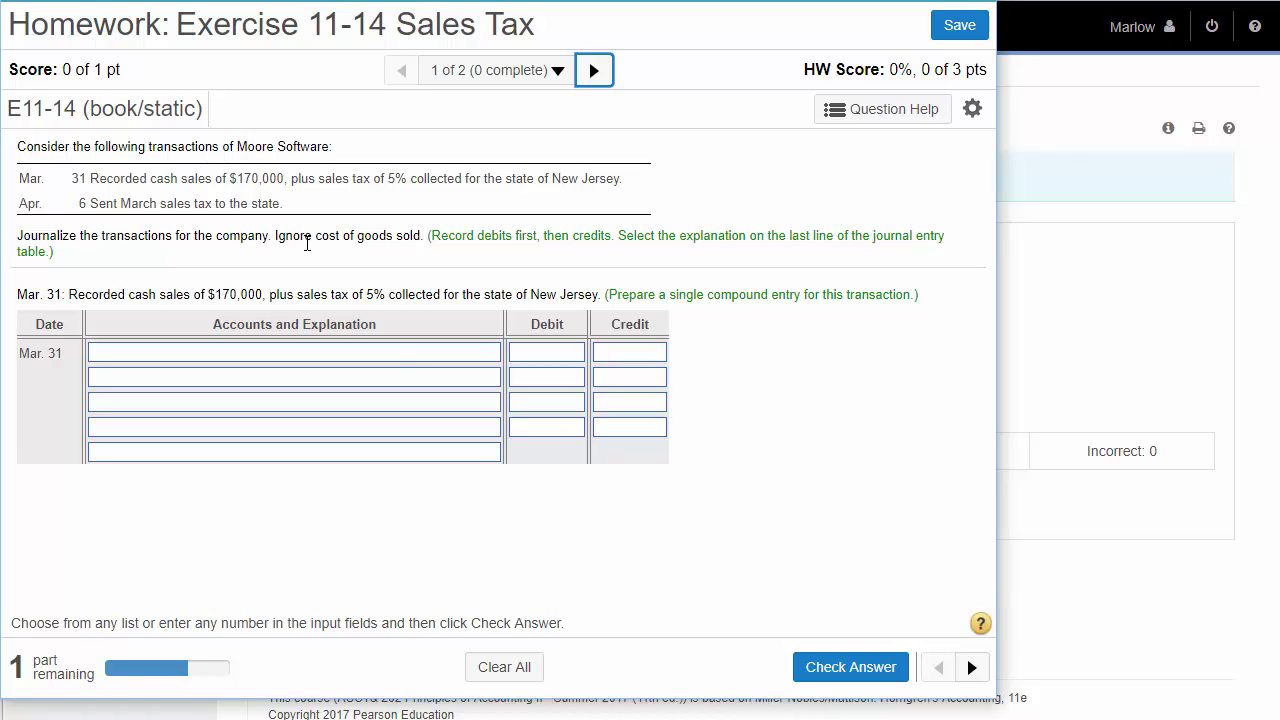
# Fill the Mar. 31 journal entry with Accounts Receivable debited 12 and Cash credited 37.5
pyautogui.click(418, 356)
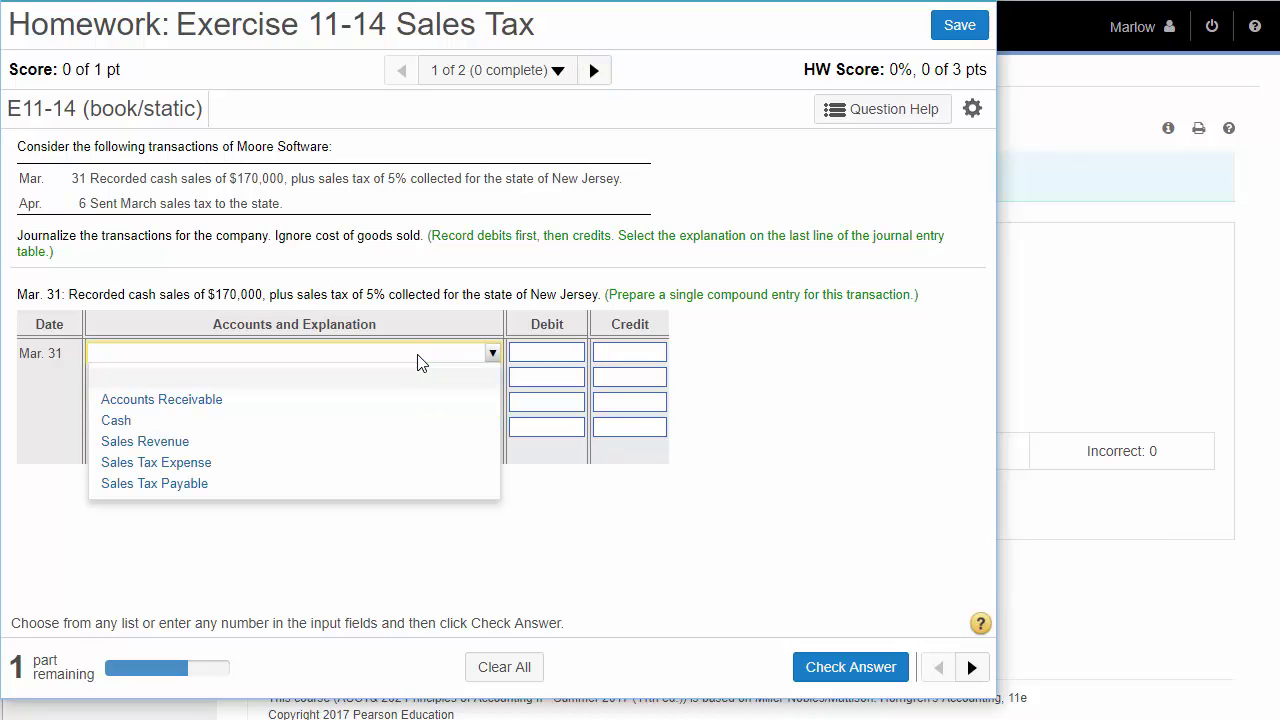
pyautogui.click(203, 401)
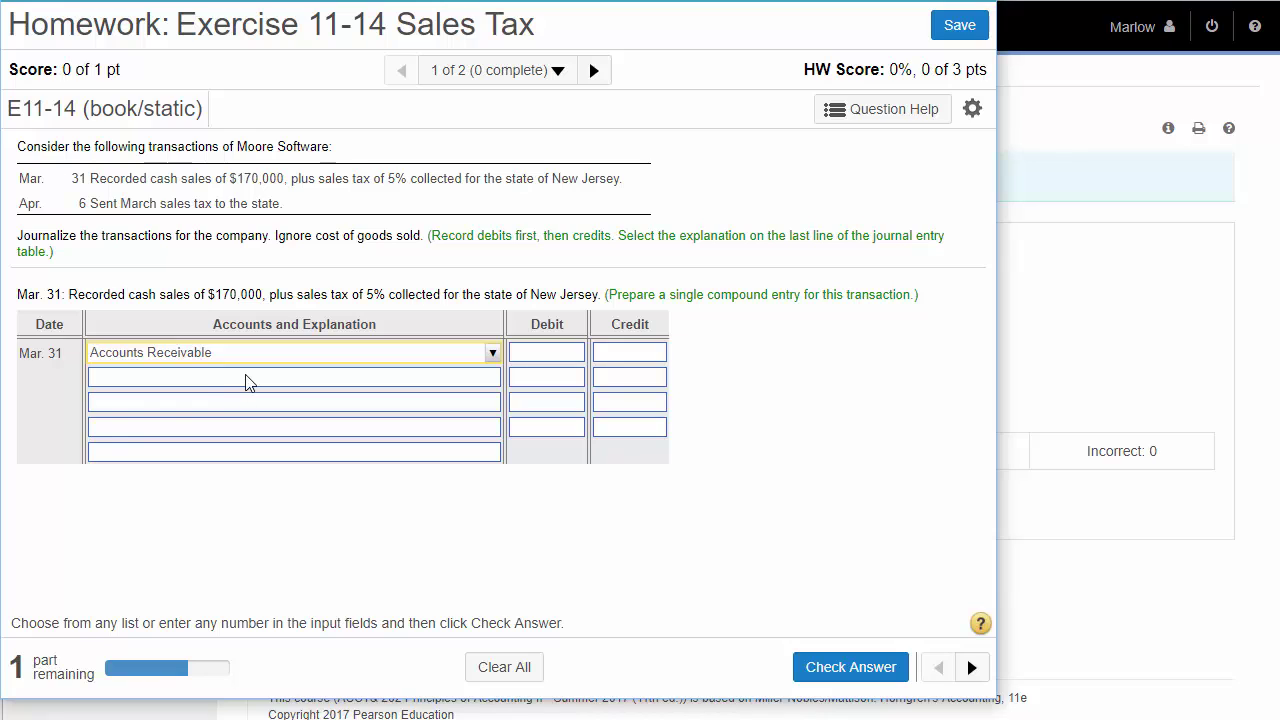
pyautogui.click(248, 380)
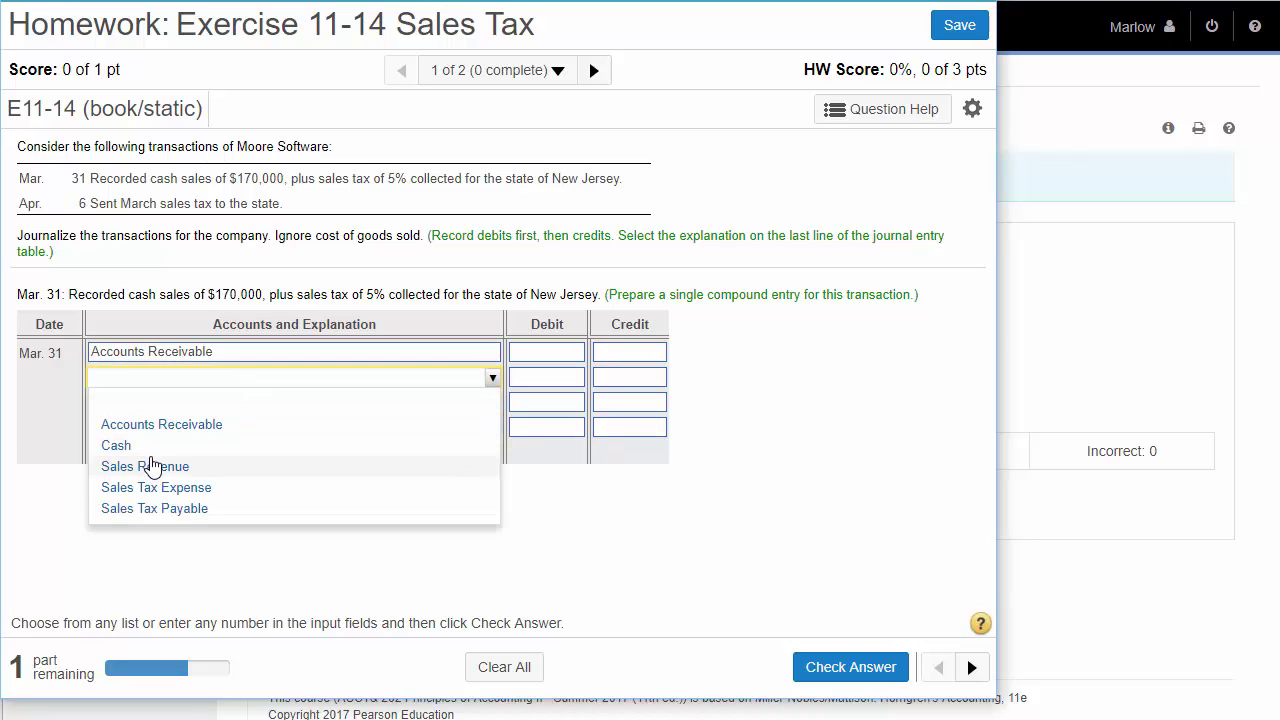
pyautogui.click(151, 448)
pyautogui.click(553, 357)
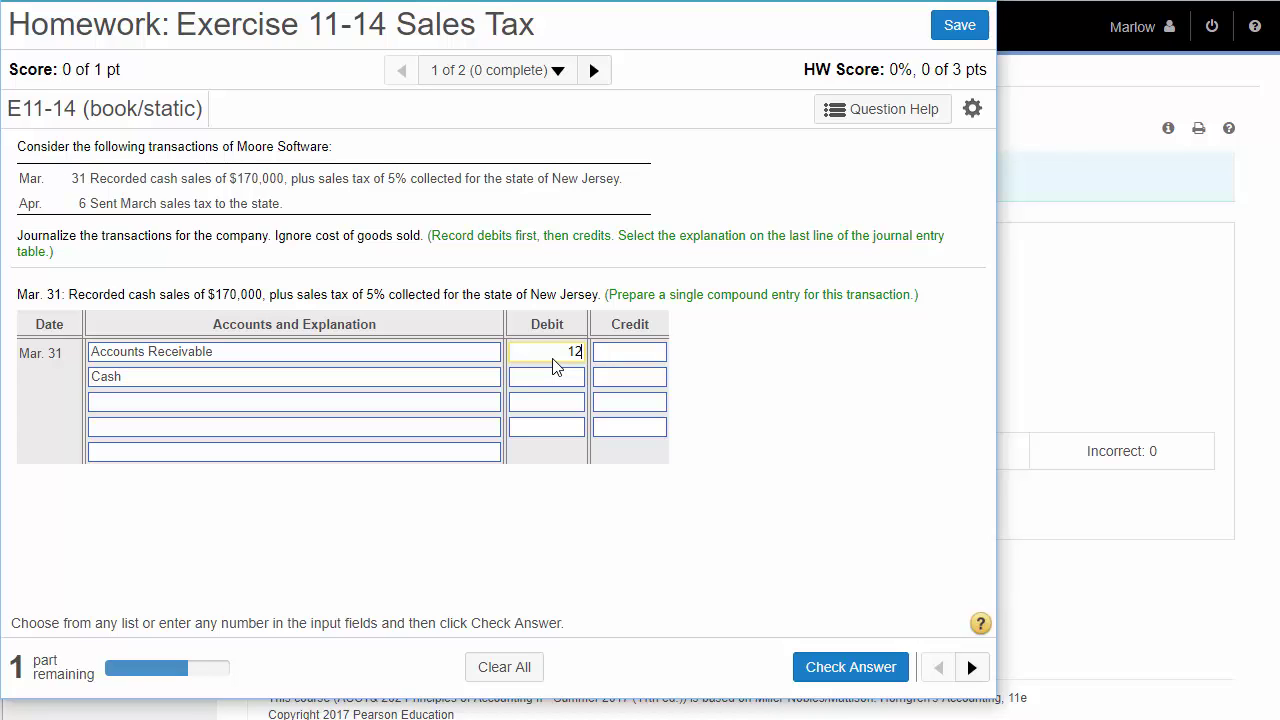
pyautogui.click(600, 381)
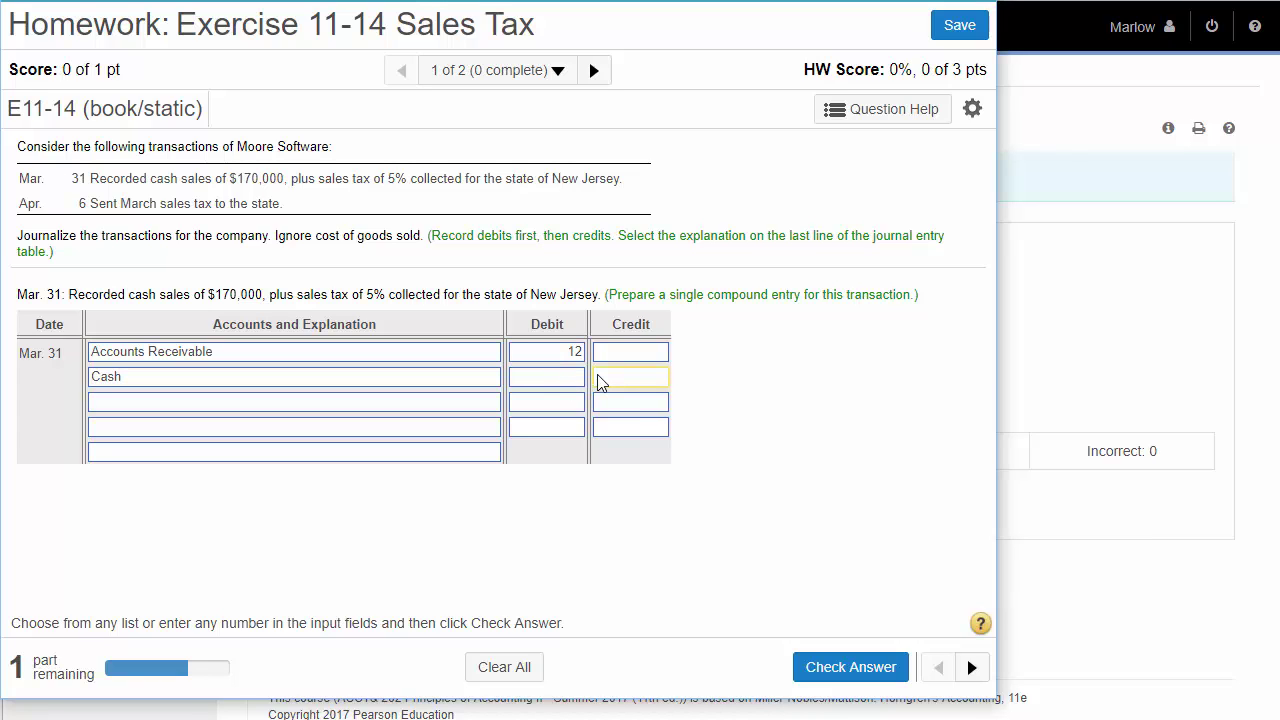
pyautogui.write('37.5')
# Set the entry's explanation to "To record cash payment for sales tax payable.", check the answer, and dismiss the feedback
pyautogui.click(483, 454)
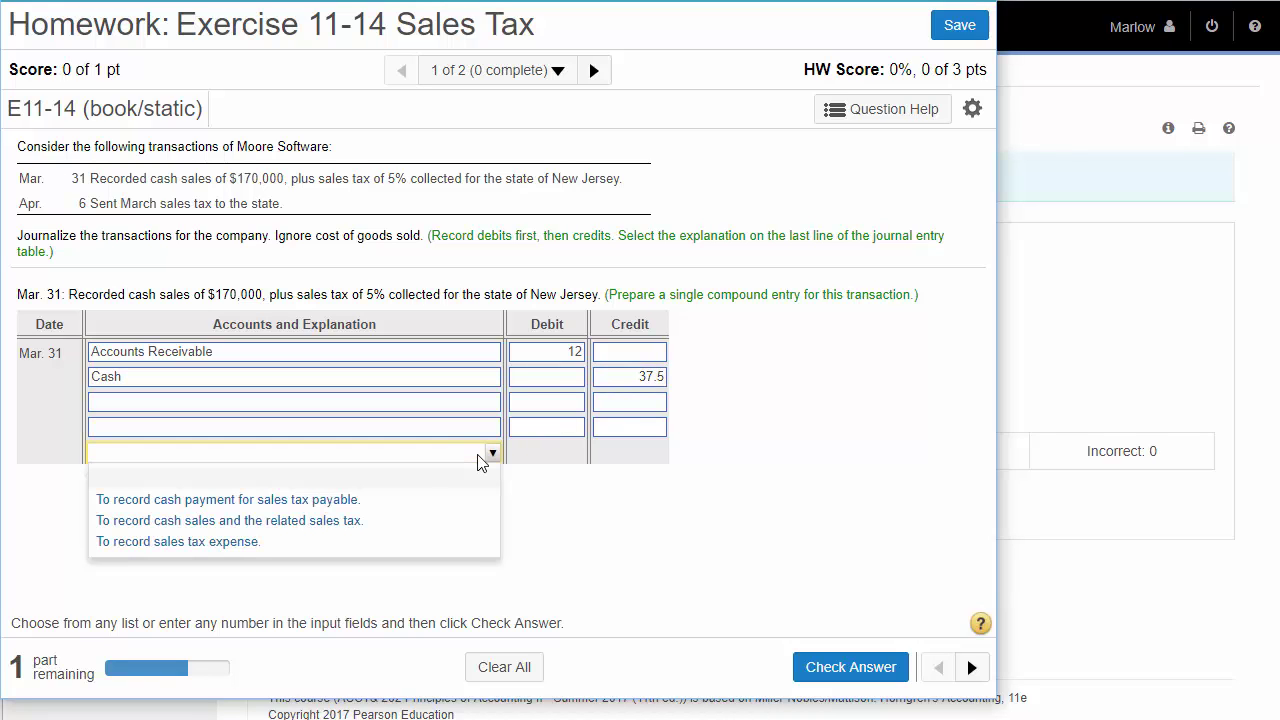
pyautogui.click(381, 503)
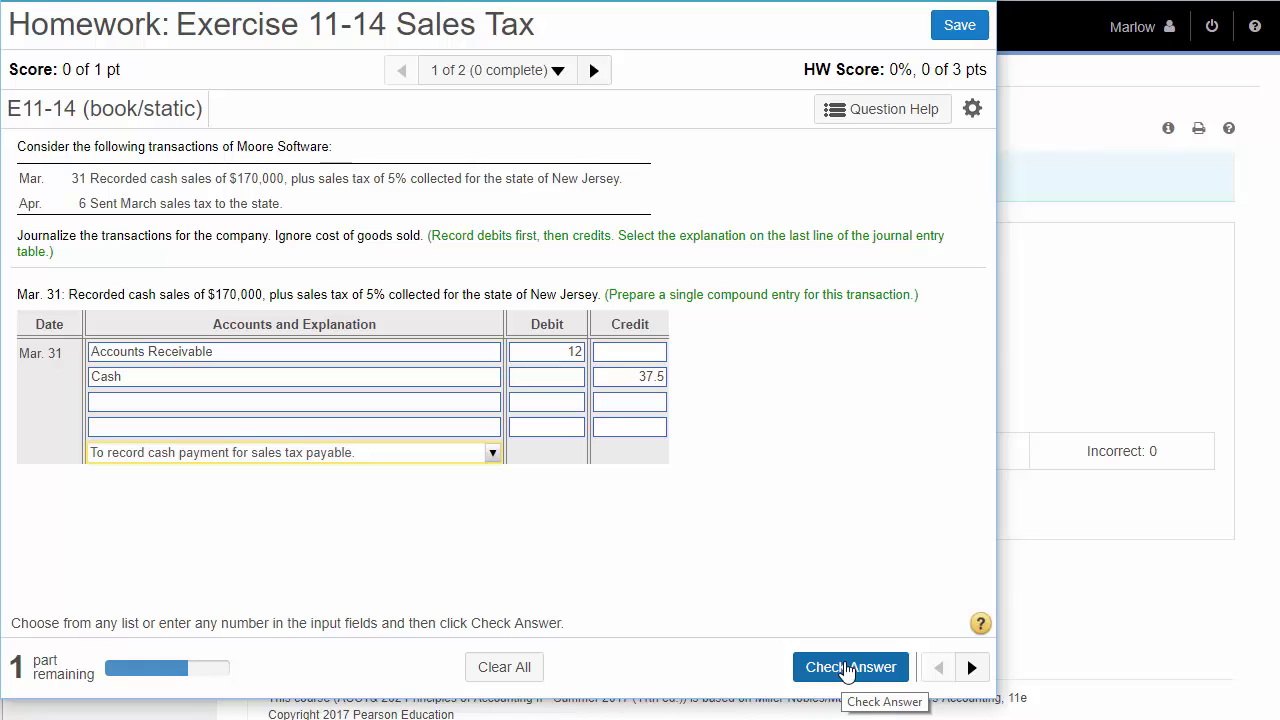
pyautogui.click(843, 670)
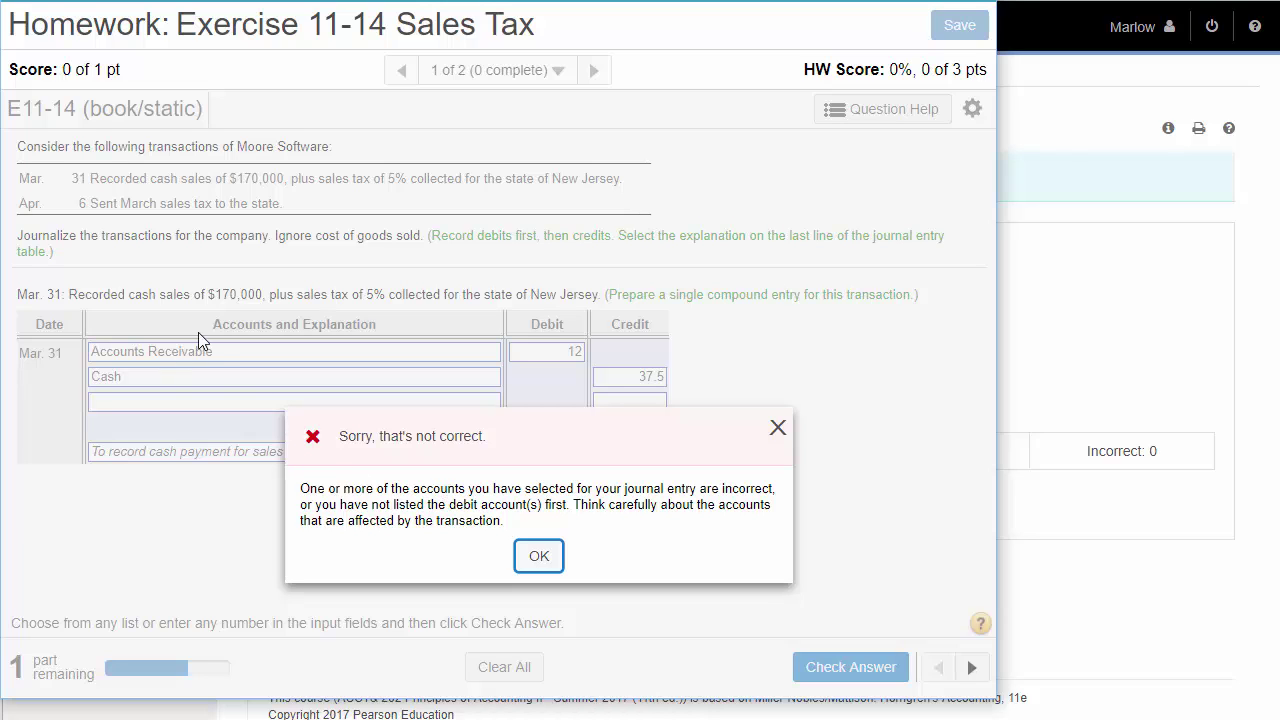
pyautogui.click(540, 557)
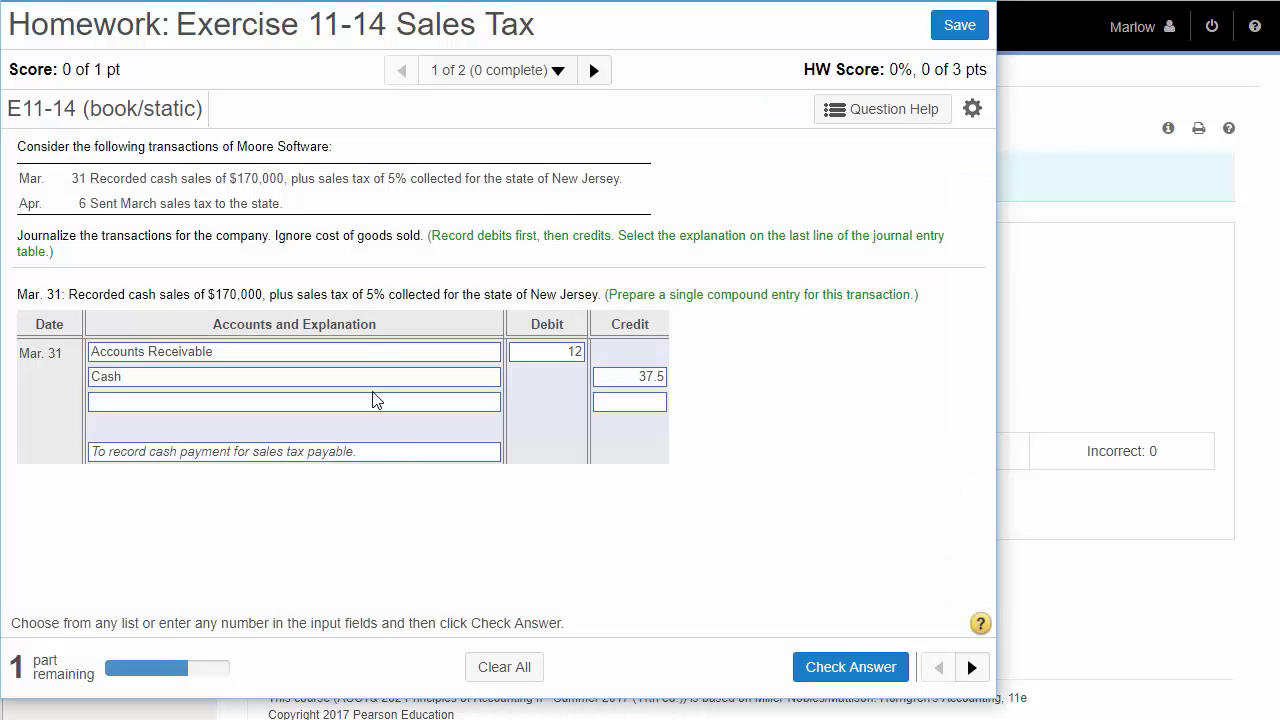
# Change the first account of the Mar. 31 entry to Sales Revenue, check the answer again, and dismiss the feedback
pyautogui.click(371, 352)
pyautogui.click(371, 352)
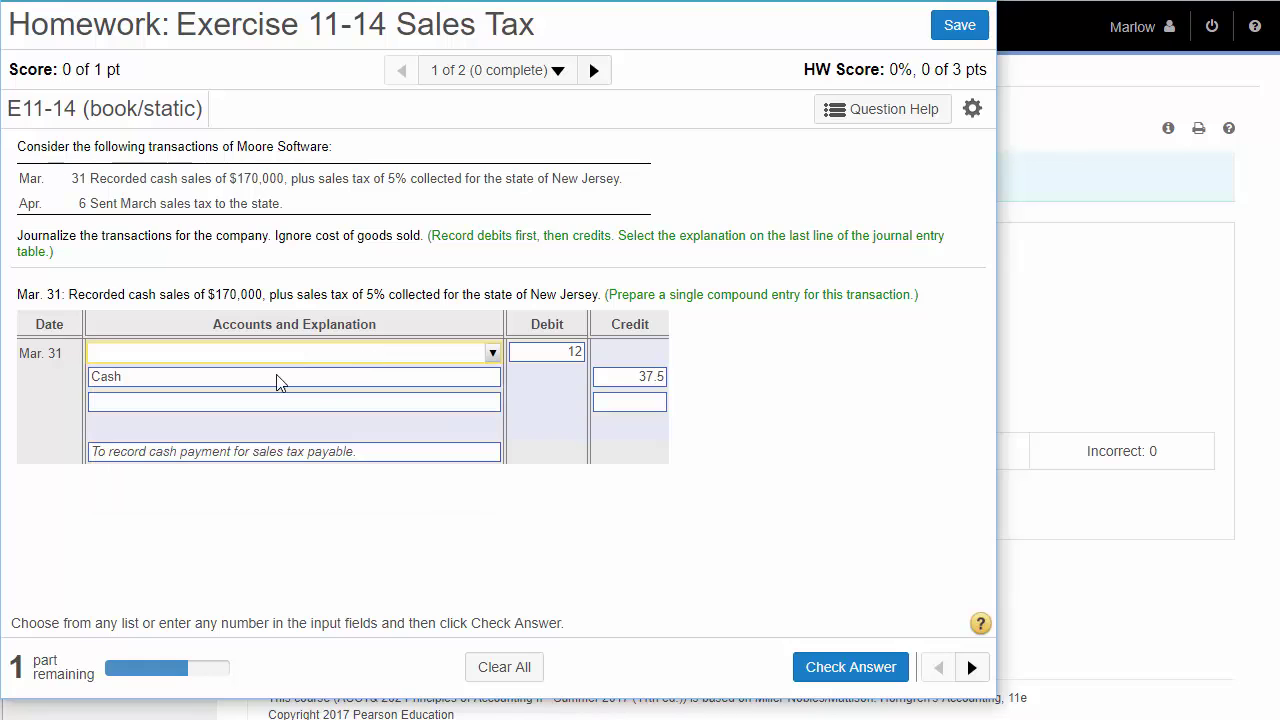
pyautogui.click(286, 354)
pyautogui.click(260, 407)
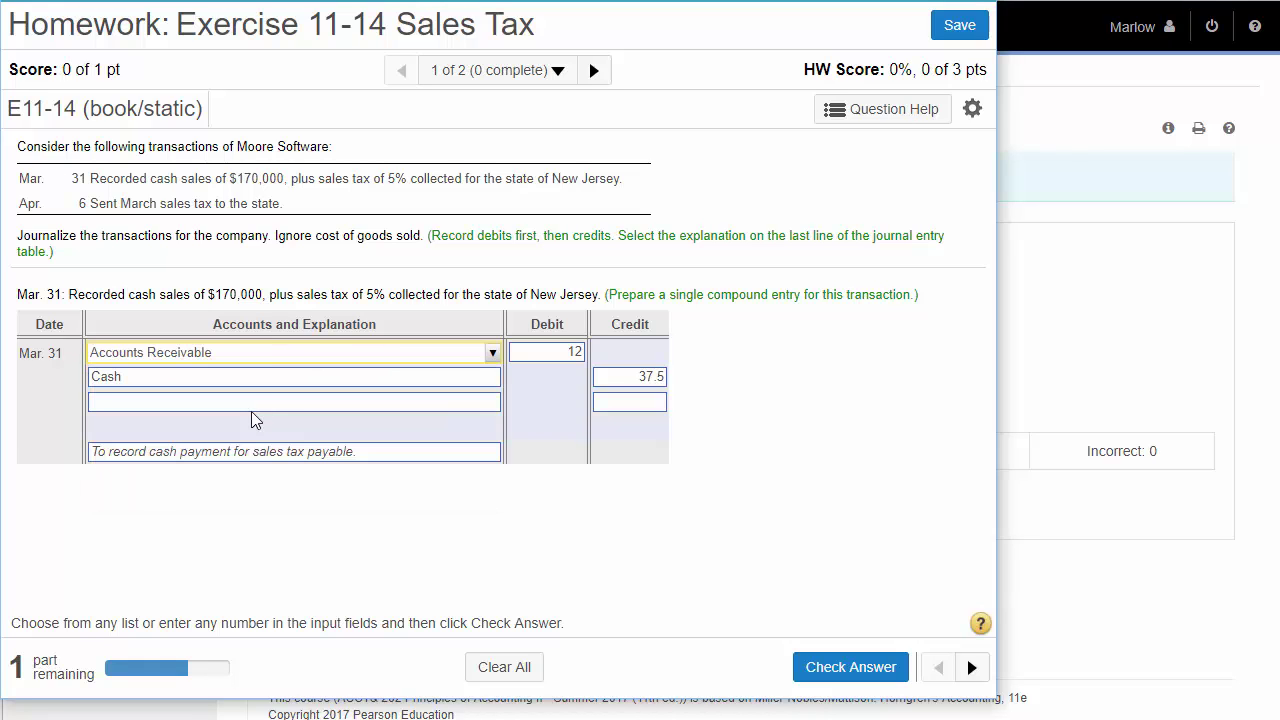
pyautogui.click(262, 352)
pyautogui.click(222, 442)
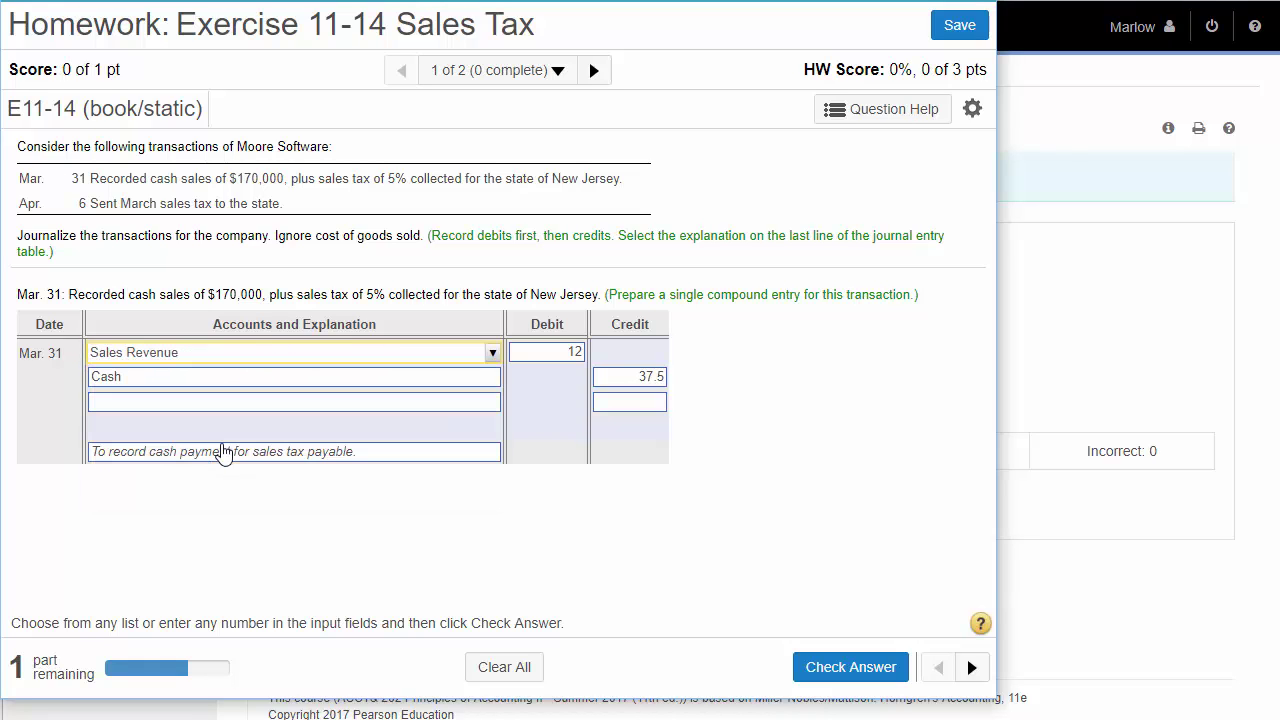
pyautogui.click(824, 668)
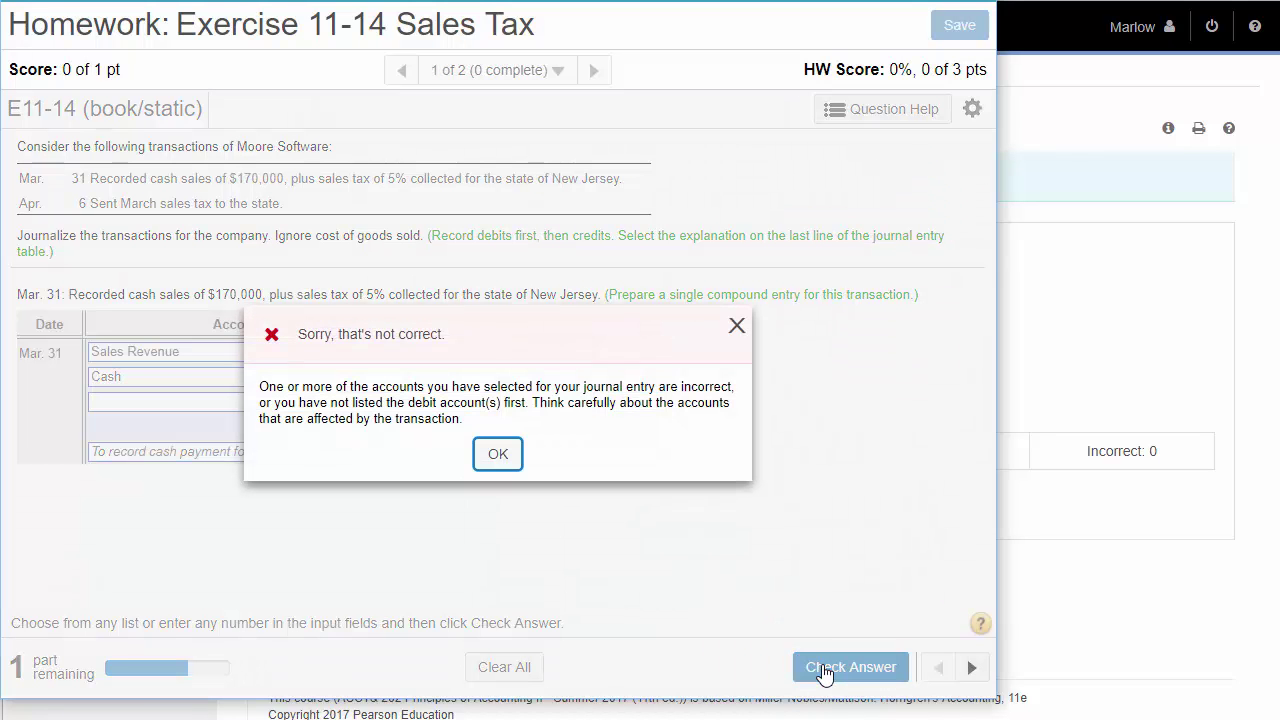
pyautogui.click(502, 458)
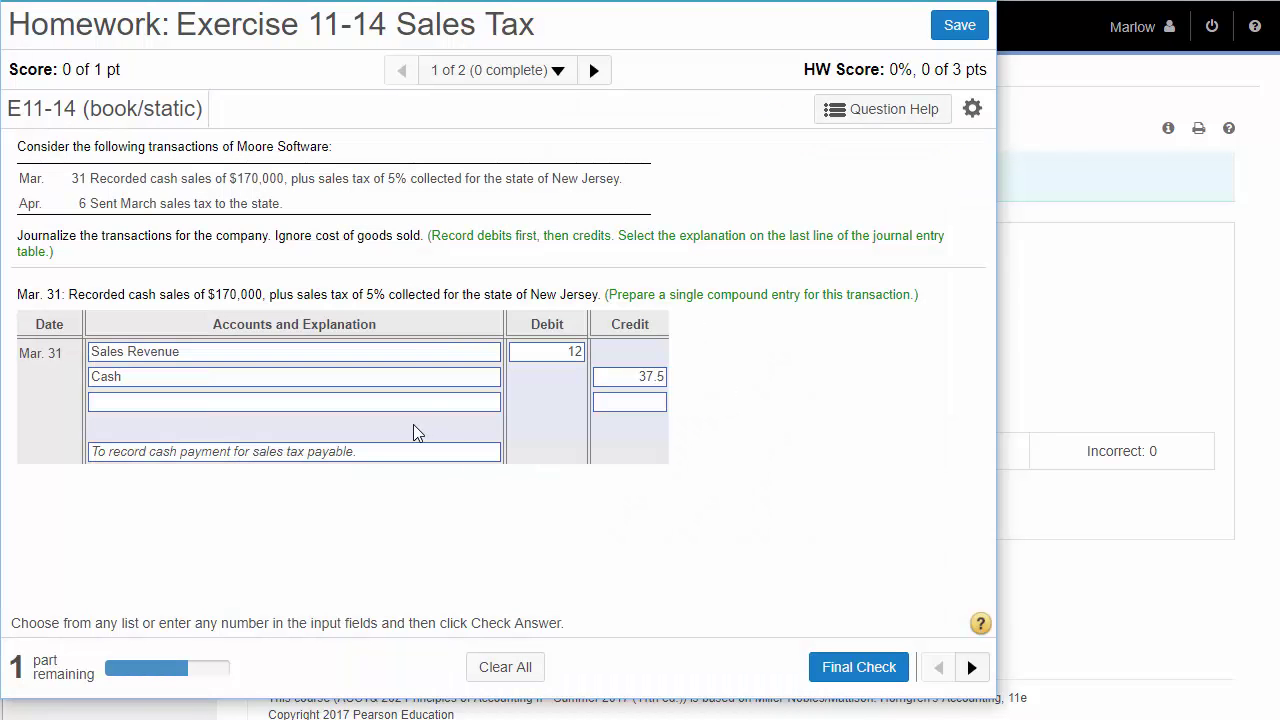
# Change the second account to Sales Tax Expense, submit the entry for its final check, and dismiss the feedback
pyautogui.click(393, 388)
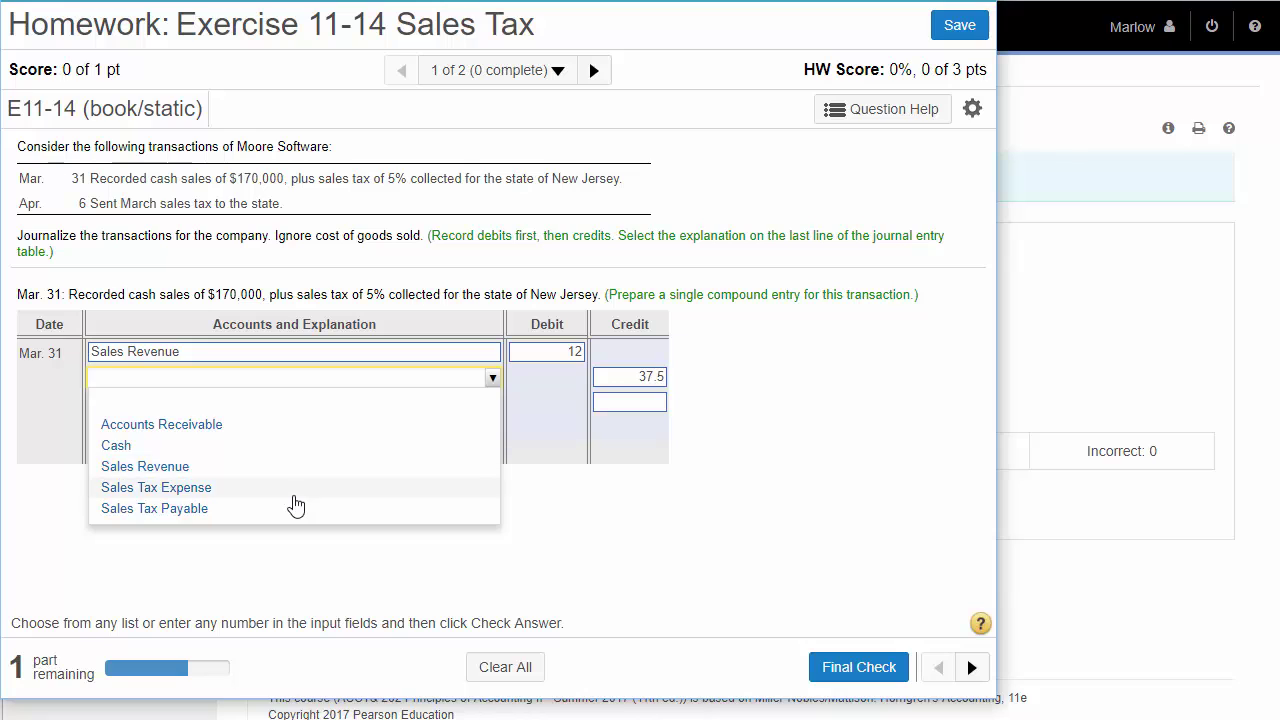
pyautogui.click(296, 490)
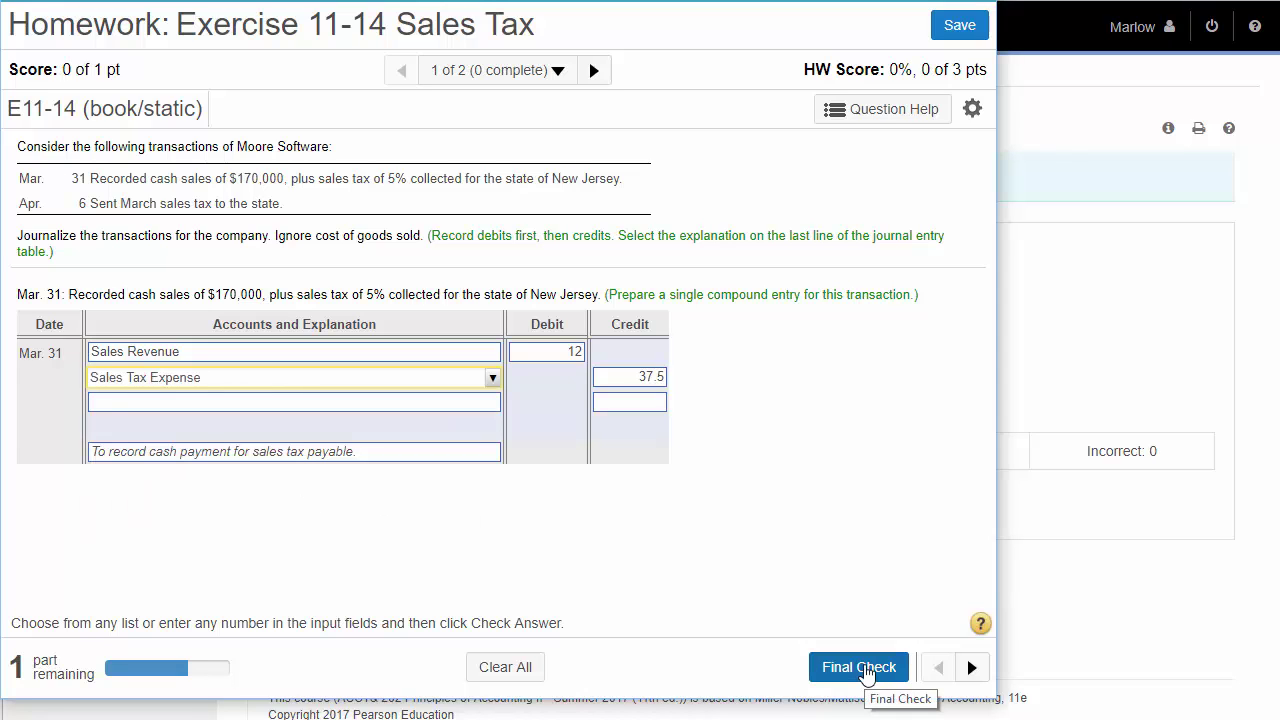
pyautogui.click(864, 669)
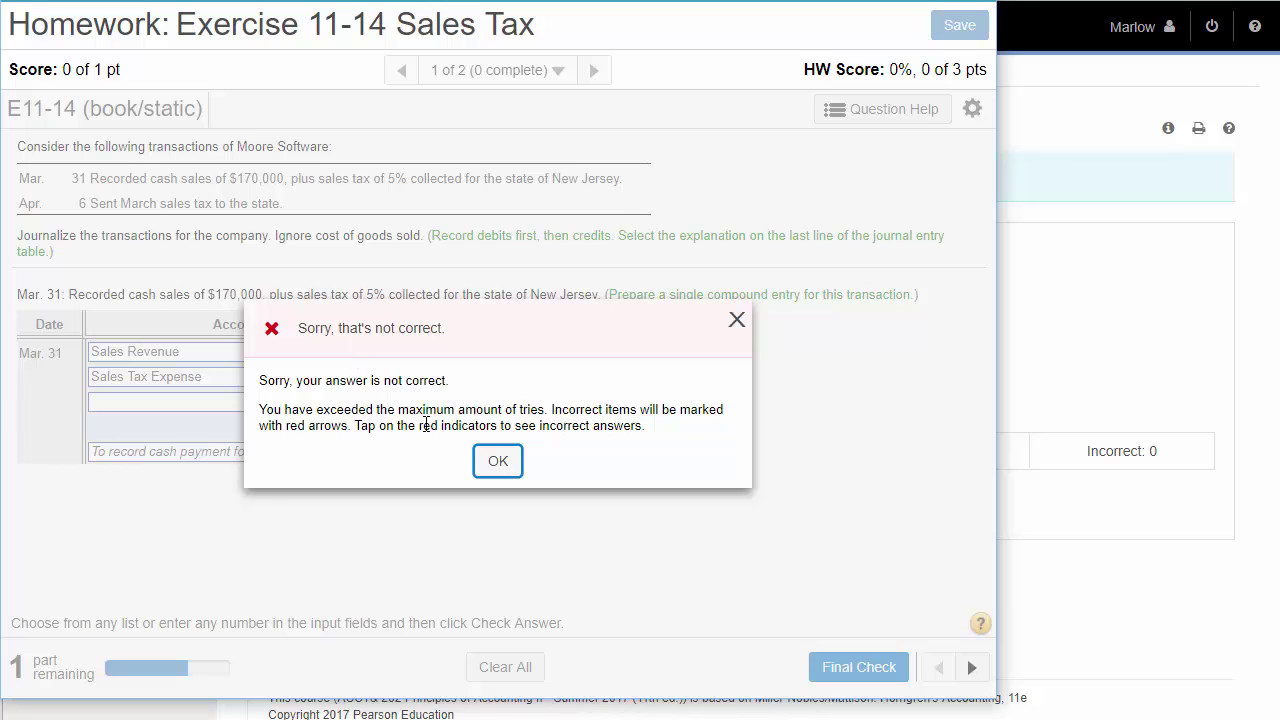
pyautogui.click(498, 464)
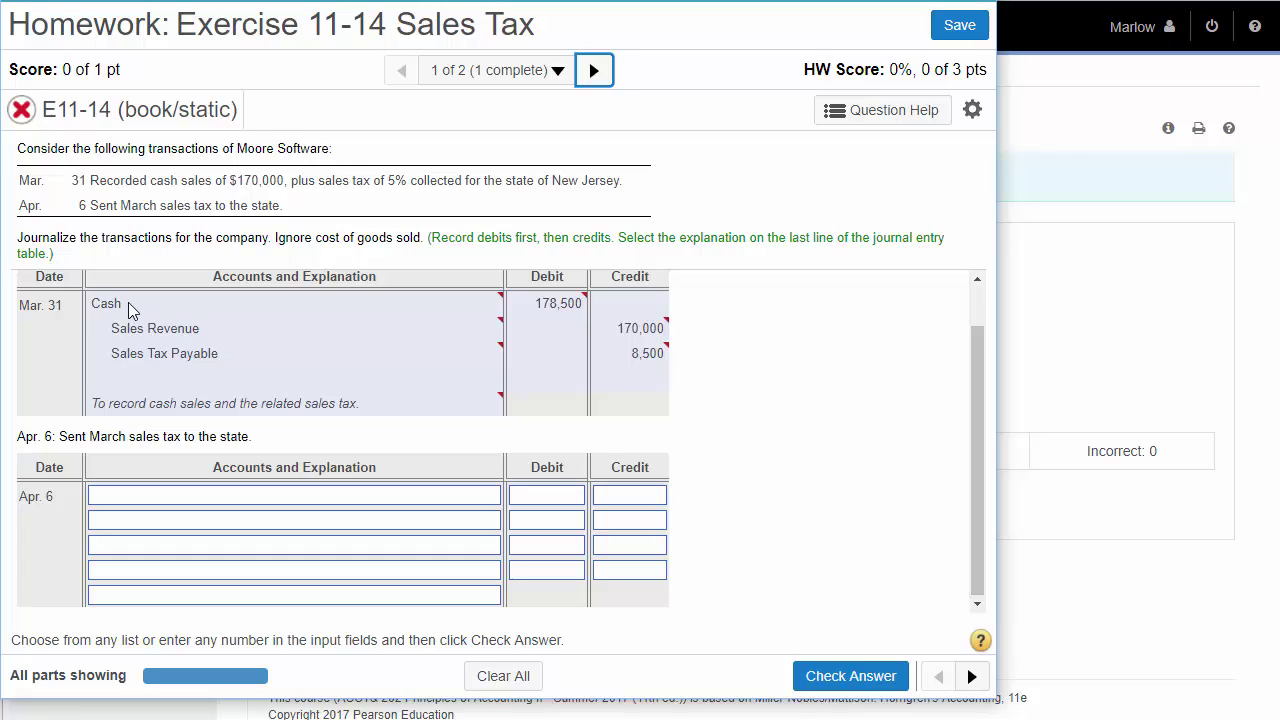
# Review the corrected Mar. 31 entry, highlighting the Cash account, and view and close the submitted answer for its marked debit amount
pyautogui.moveTo(127, 305); pyautogui.dragTo(92, 303)
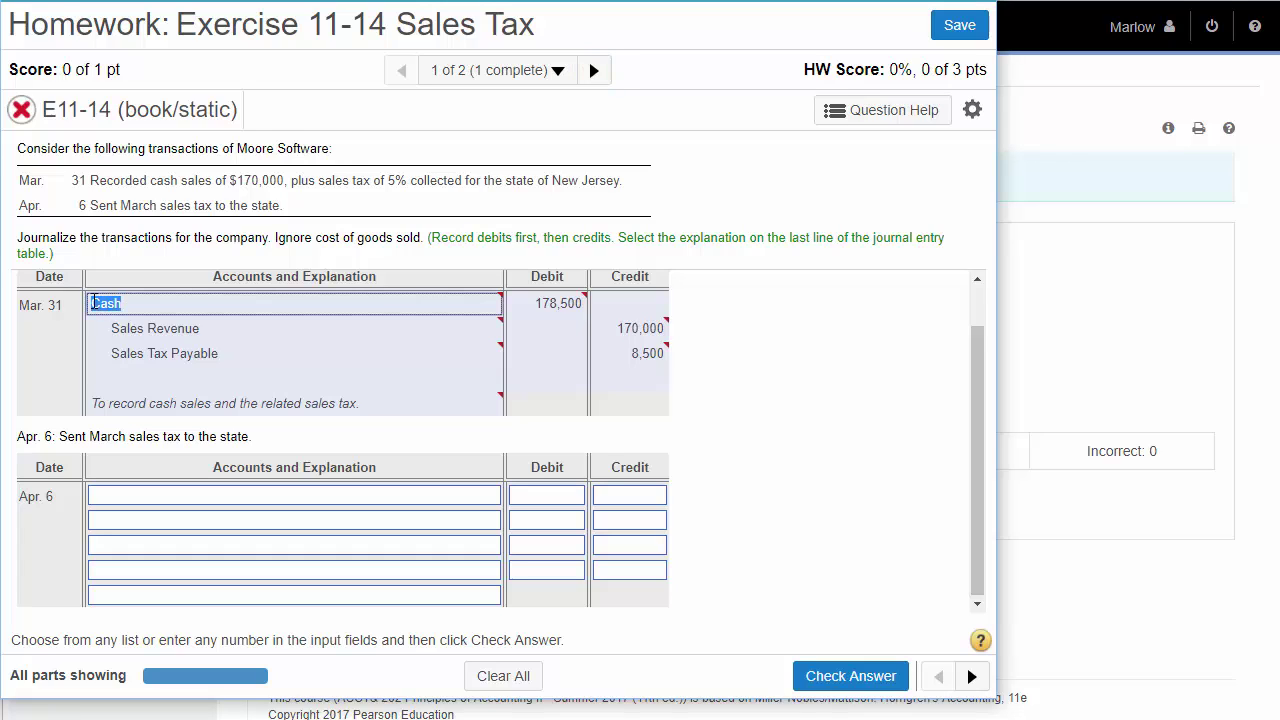
pyautogui.click(141, 307)
pyautogui.doubleClick(111, 306)
pyautogui.click(567, 302)
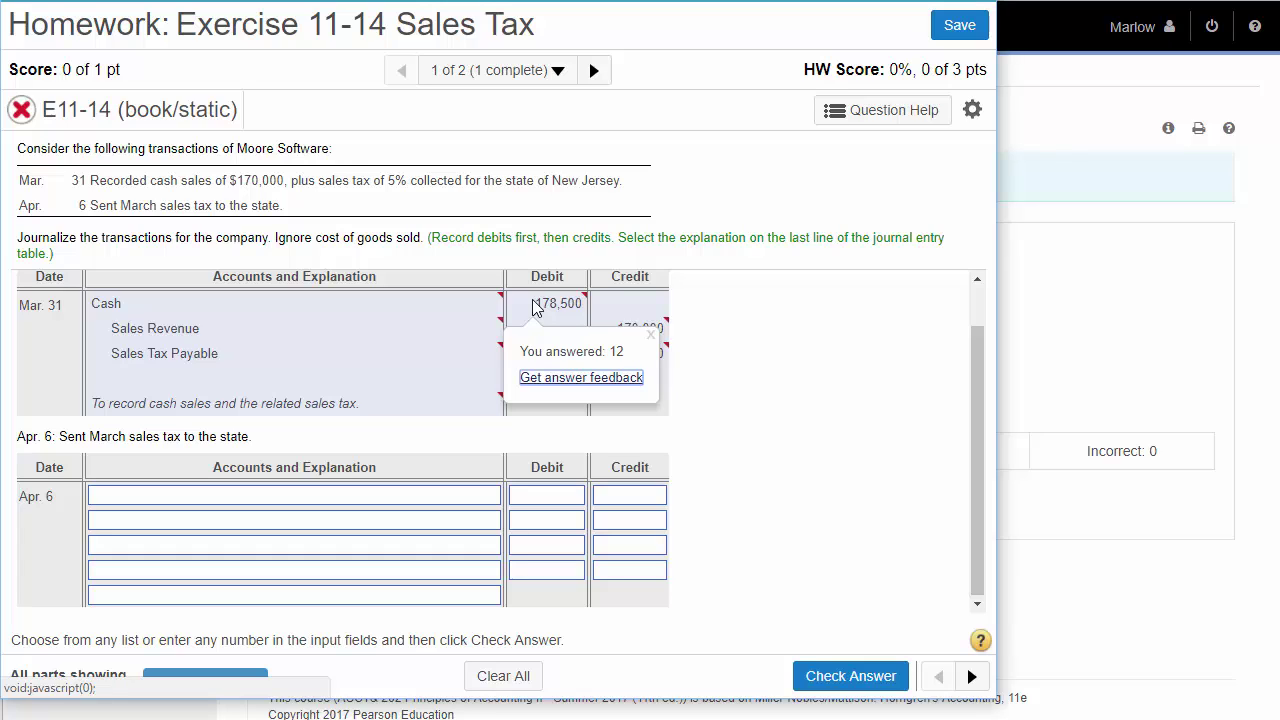
pyautogui.click(710, 299)
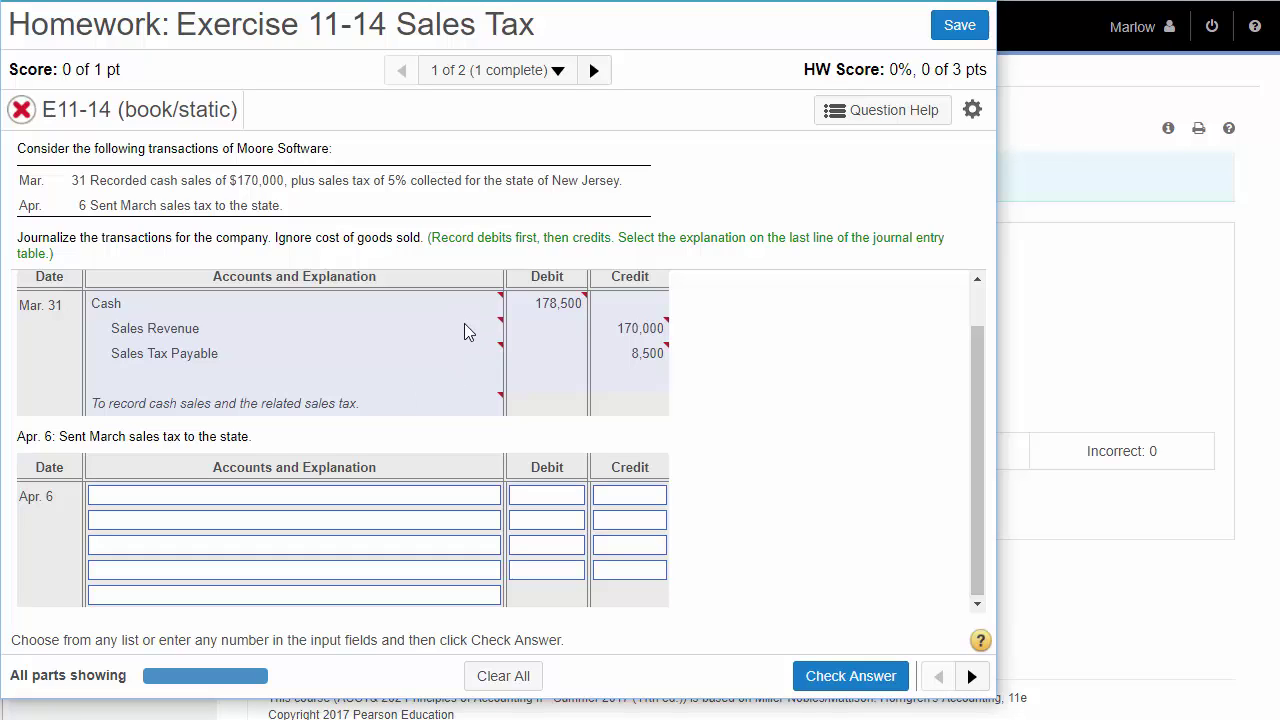
# Open Help Me Solve This for the question, skip ahead until all parts show, and reposition its window for reading
pyautogui.click(884, 117)
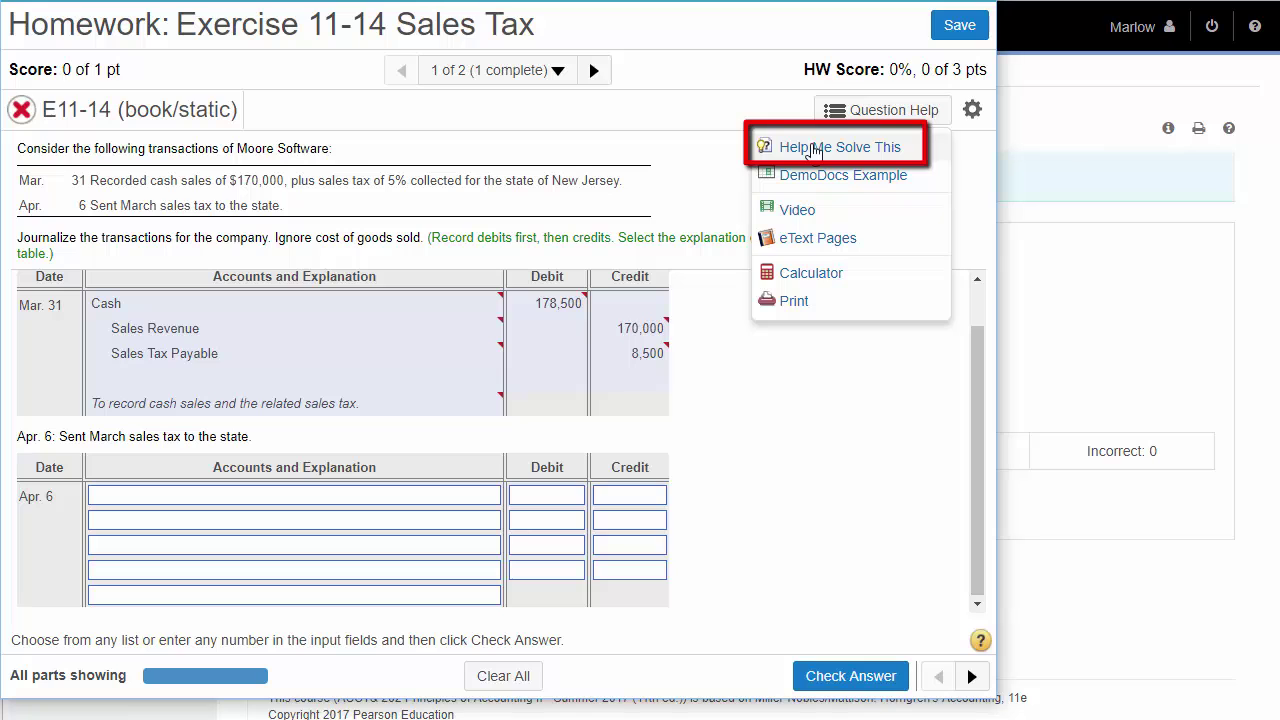
pyautogui.click(814, 150)
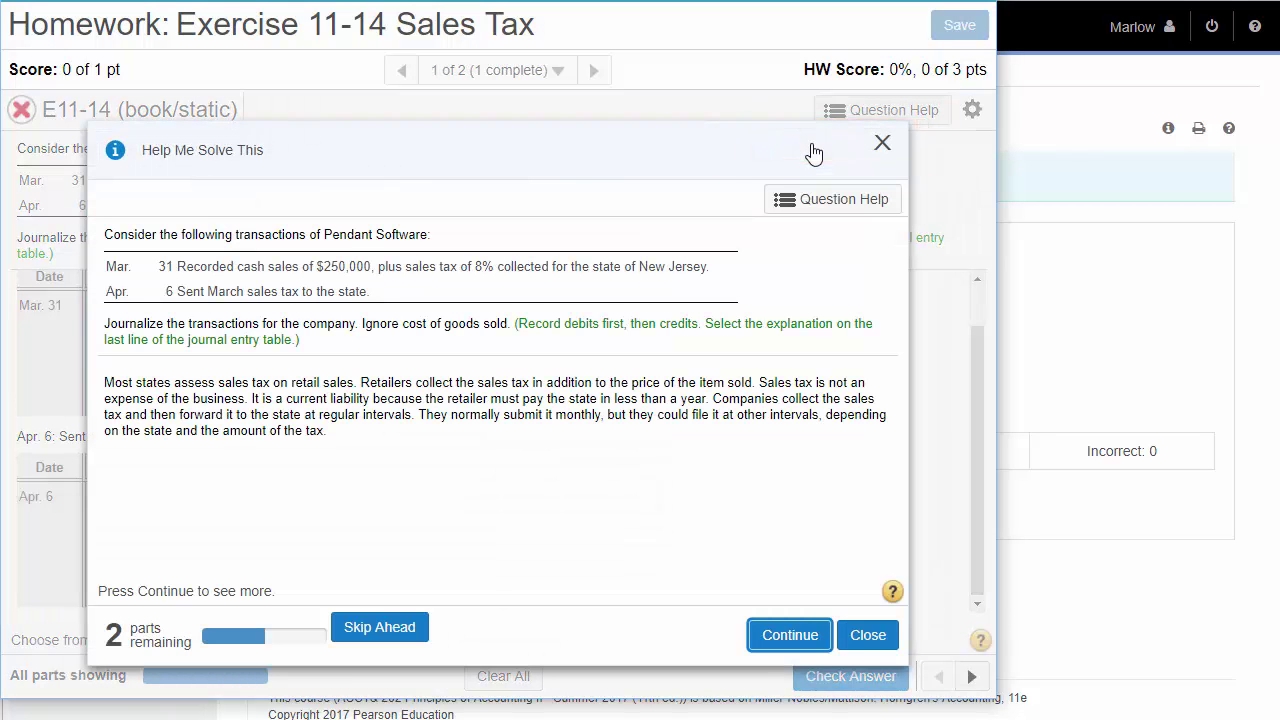
pyautogui.moveTo(708, 158)
pyautogui.mouseDown()
pyautogui.moveTo(714, 137)
pyautogui.moveTo(686, 306)
pyautogui.mouseUp()
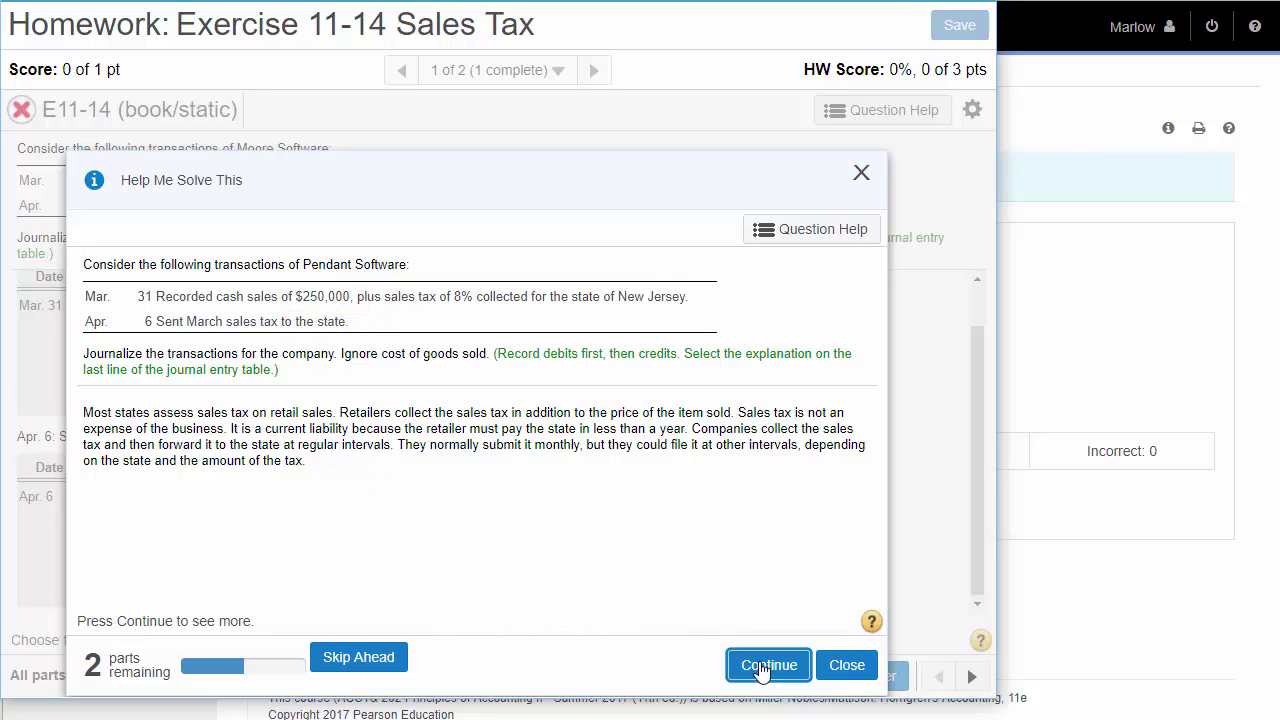
pyautogui.click(365, 668)
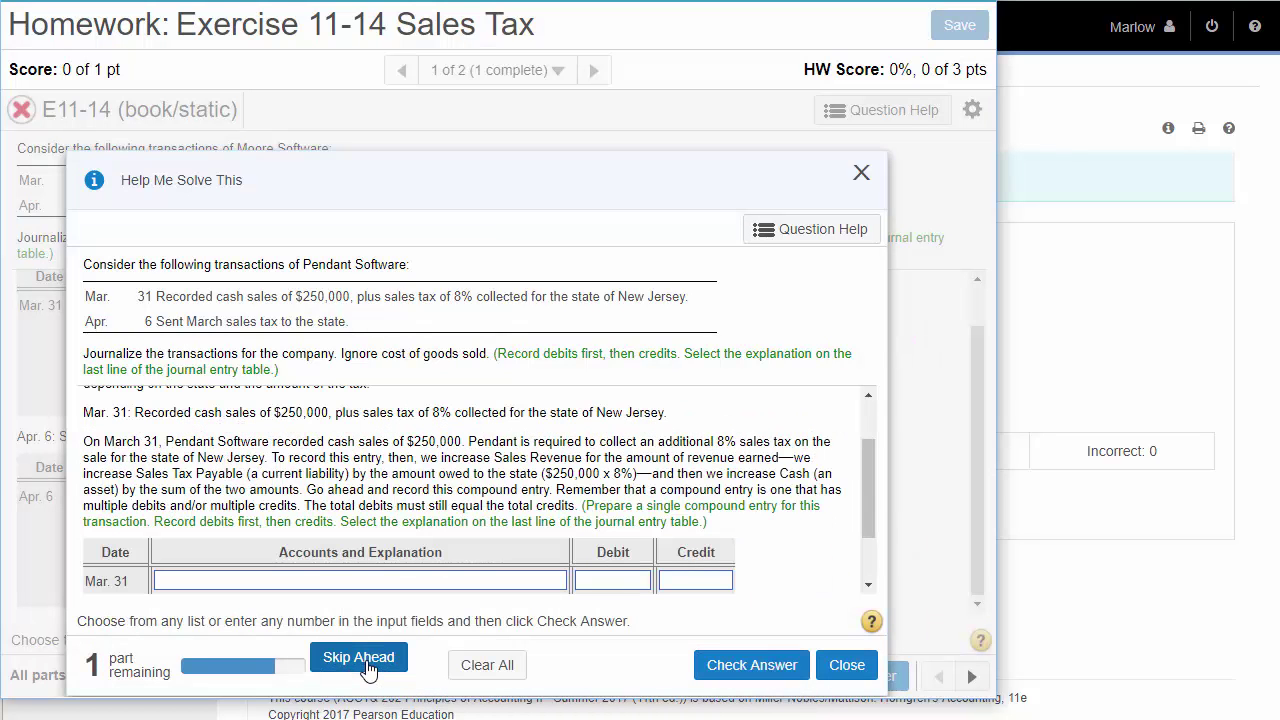
pyautogui.click(362, 660)
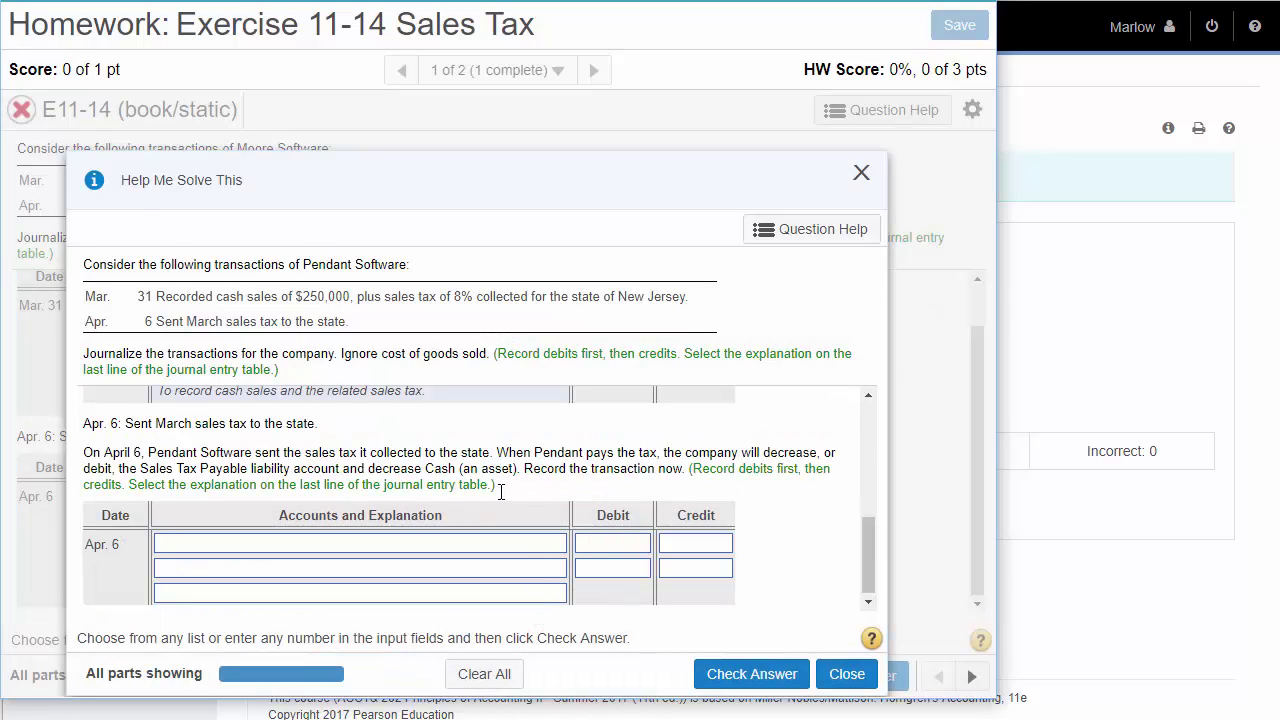
pyautogui.moveTo(623, 174); pyautogui.dragTo(629, 112)
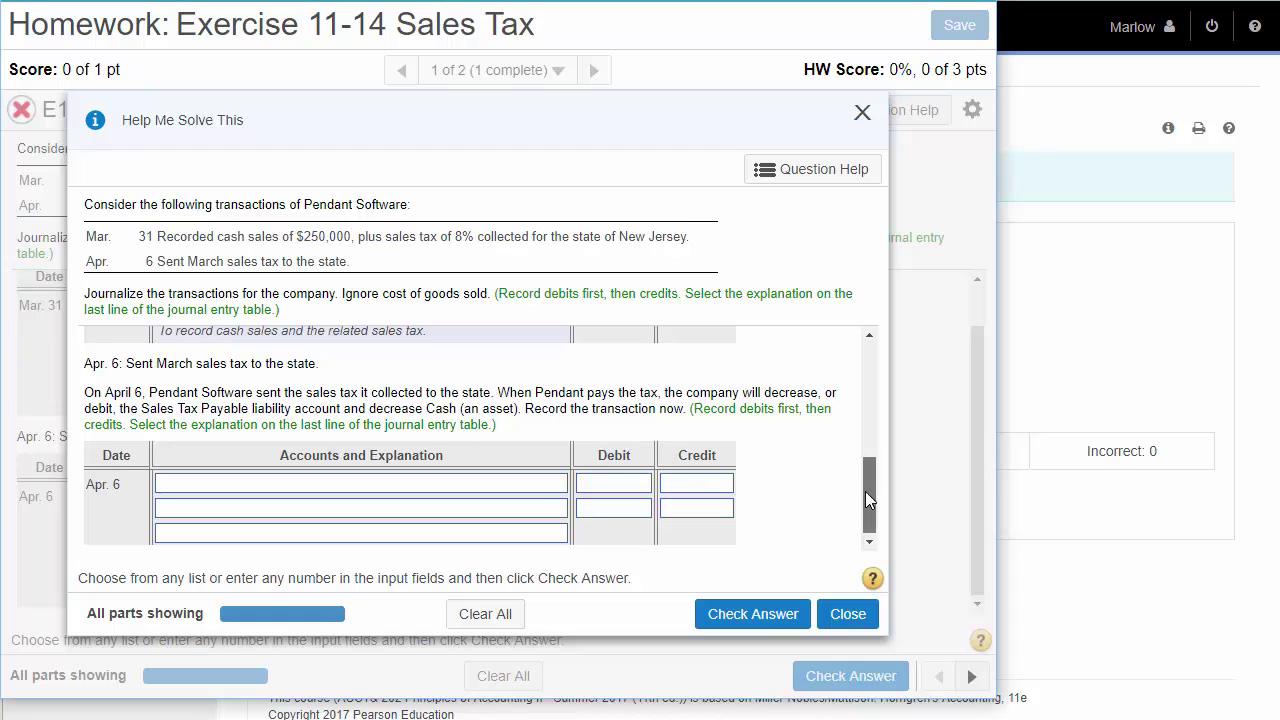
# Close the Help Me Solve This window, and open the question's calculator, placing it clear of the Apr. 6 entry table
pyautogui.moveTo(865, 491)
pyautogui.mouseDown()
pyautogui.moveTo(871, 463)
pyautogui.moveTo(868, 514)
pyautogui.mouseUp()
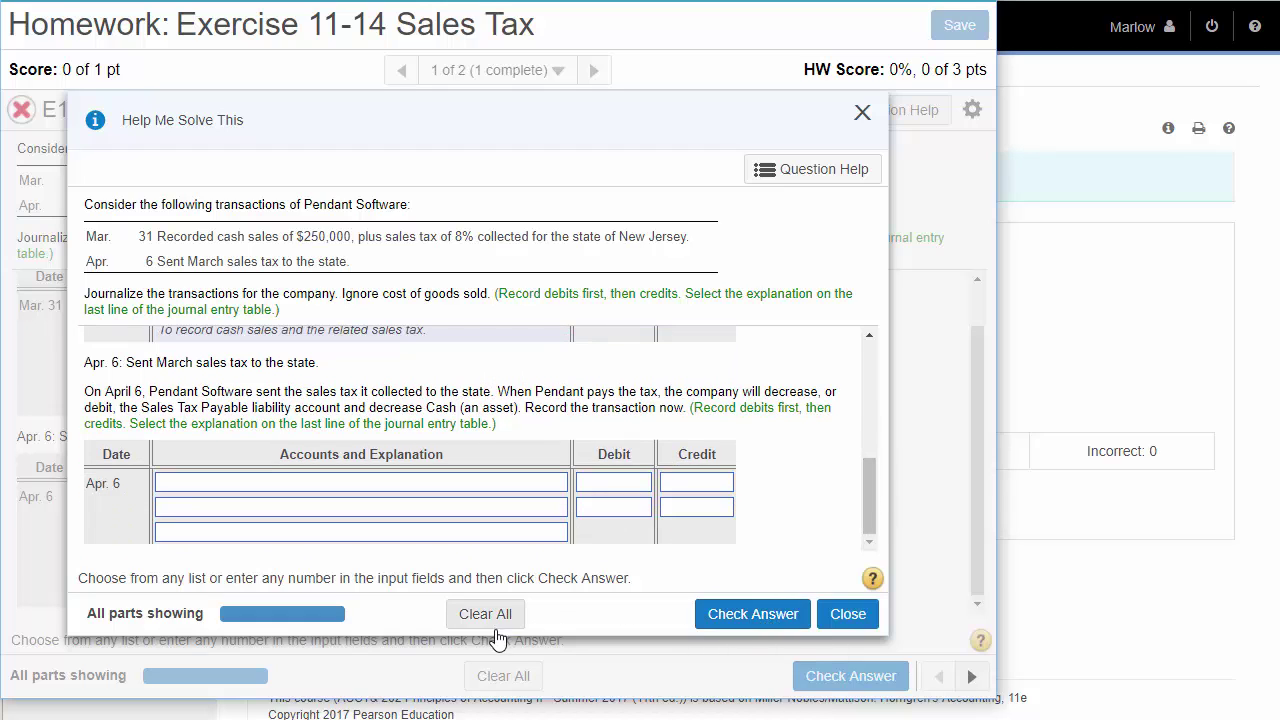
pyautogui.click(861, 113)
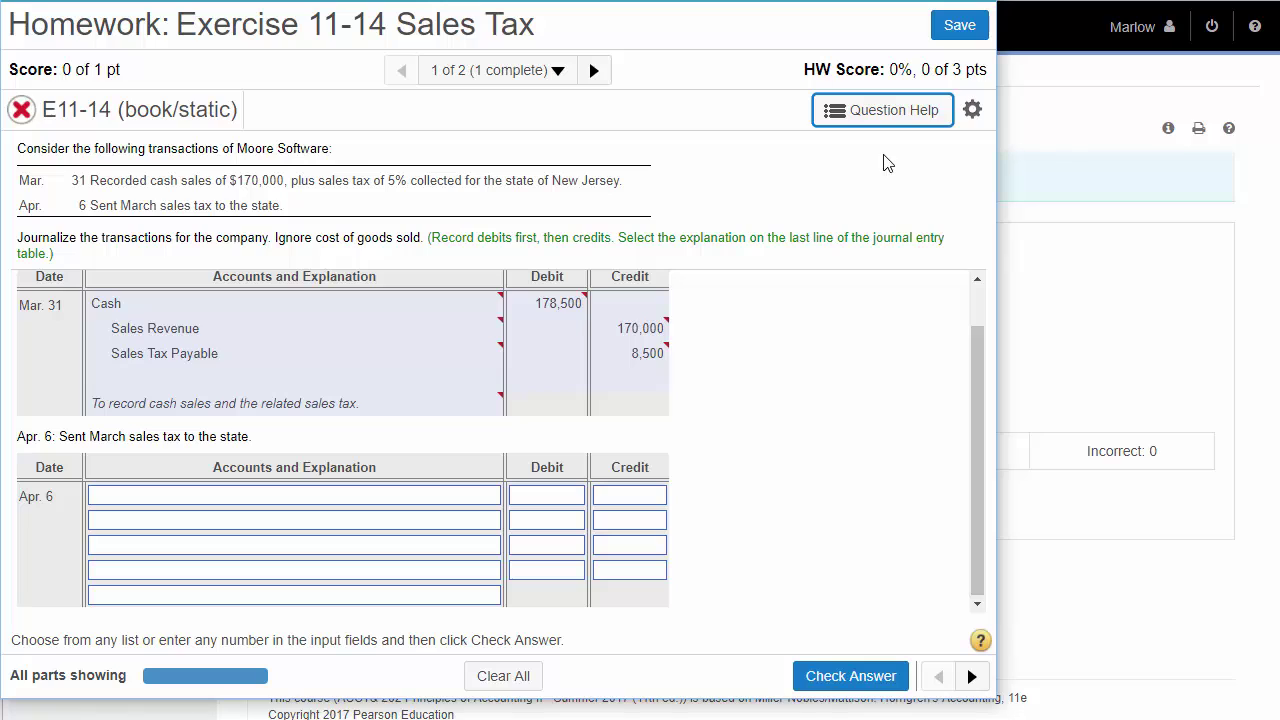
pyautogui.click(892, 114)
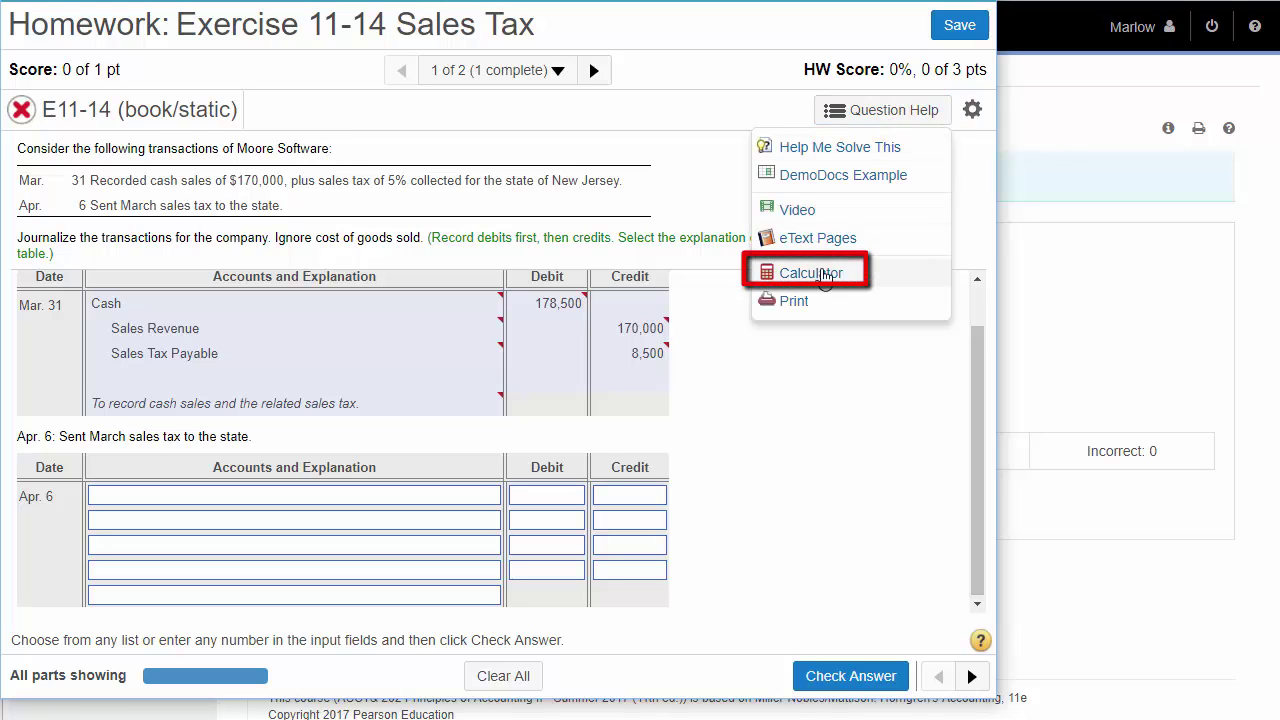
pyautogui.click(811, 273)
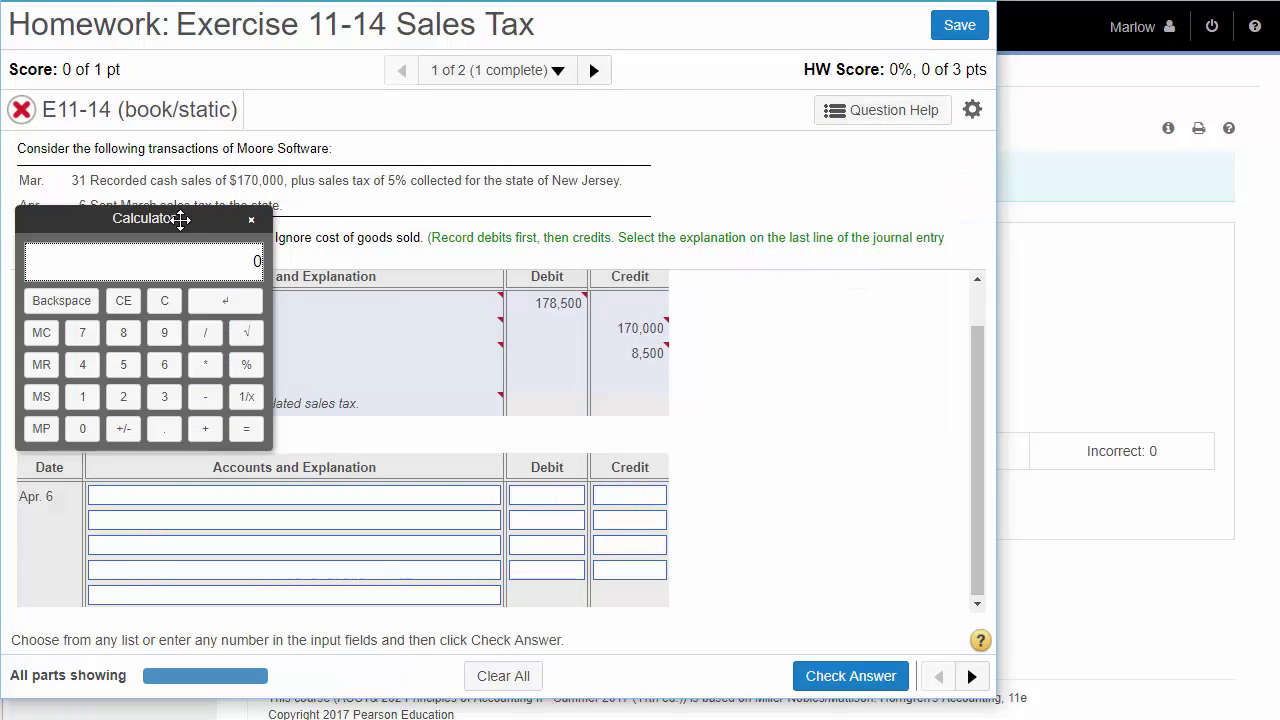
pyautogui.moveTo(182, 221); pyautogui.dragTo(832, 171)
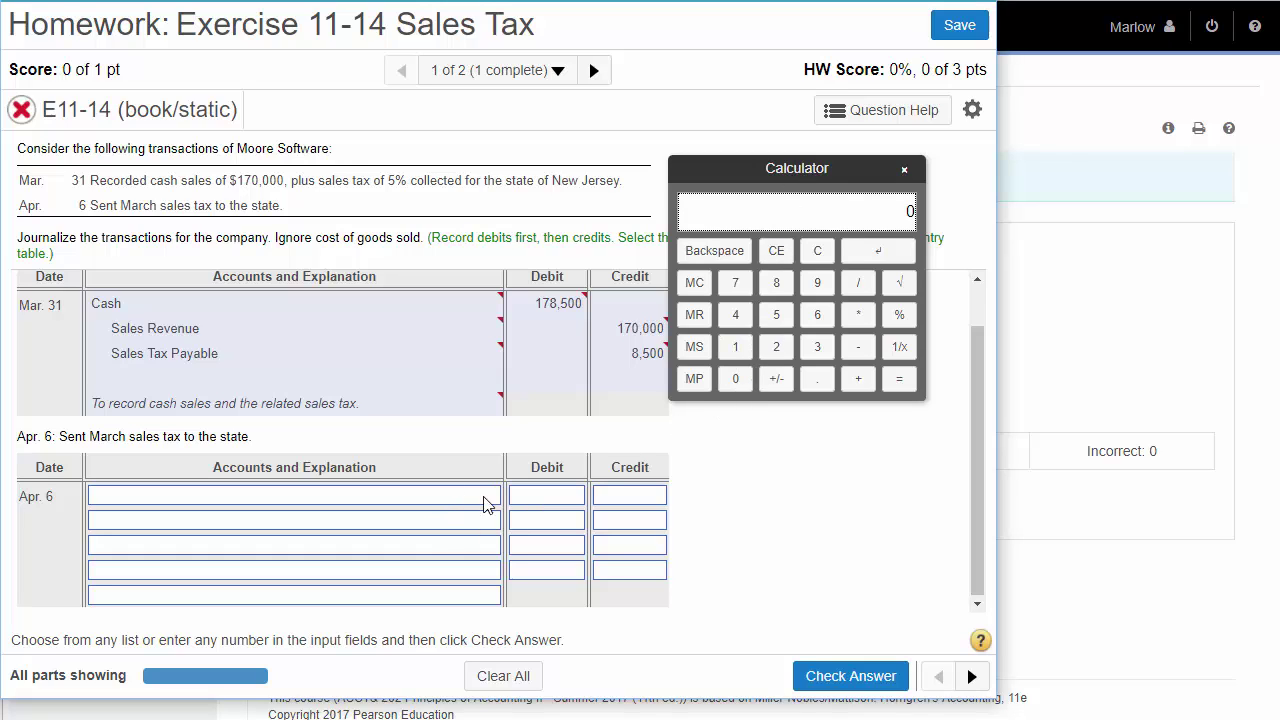
# Calculate 598 divided by 3 on the calculator and transfer the result into the first debit cell of the Apr. 6 entry
pyautogui.click(547, 499)
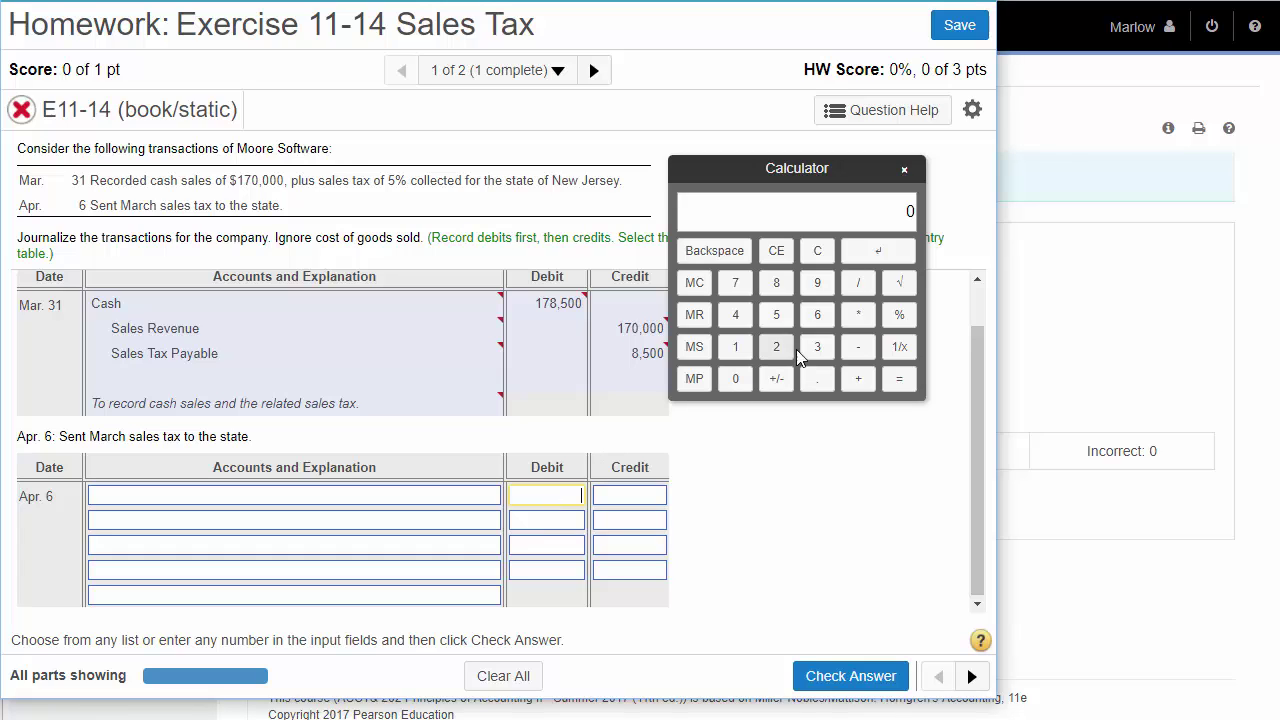
pyautogui.click(777, 316)
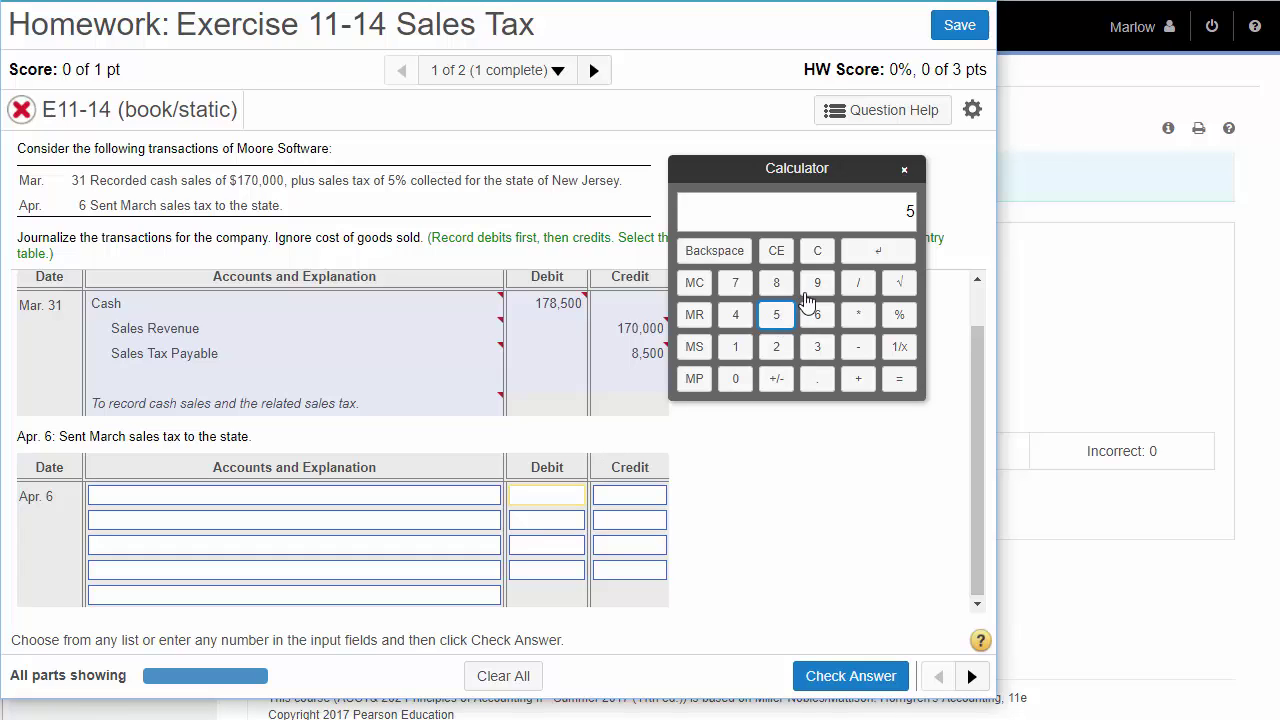
pyautogui.click(817, 283)
pyautogui.click(777, 284)
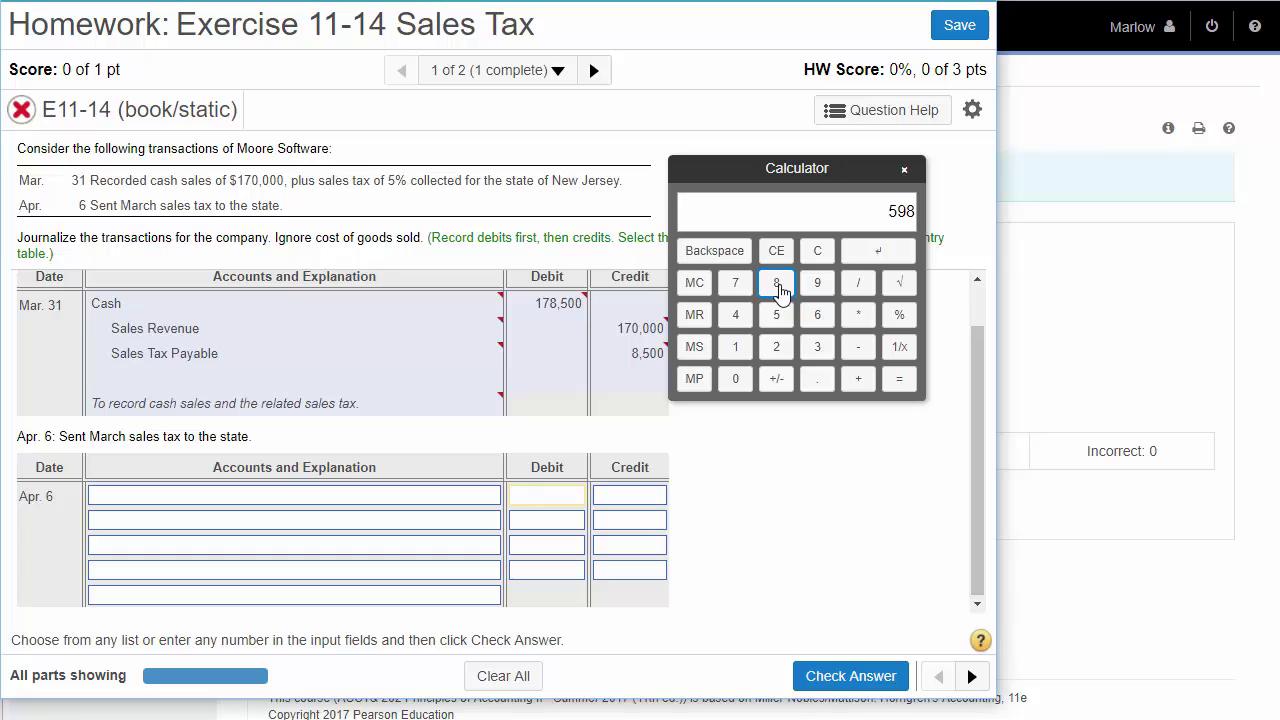
pyautogui.click(858, 284)
pyautogui.click(817, 348)
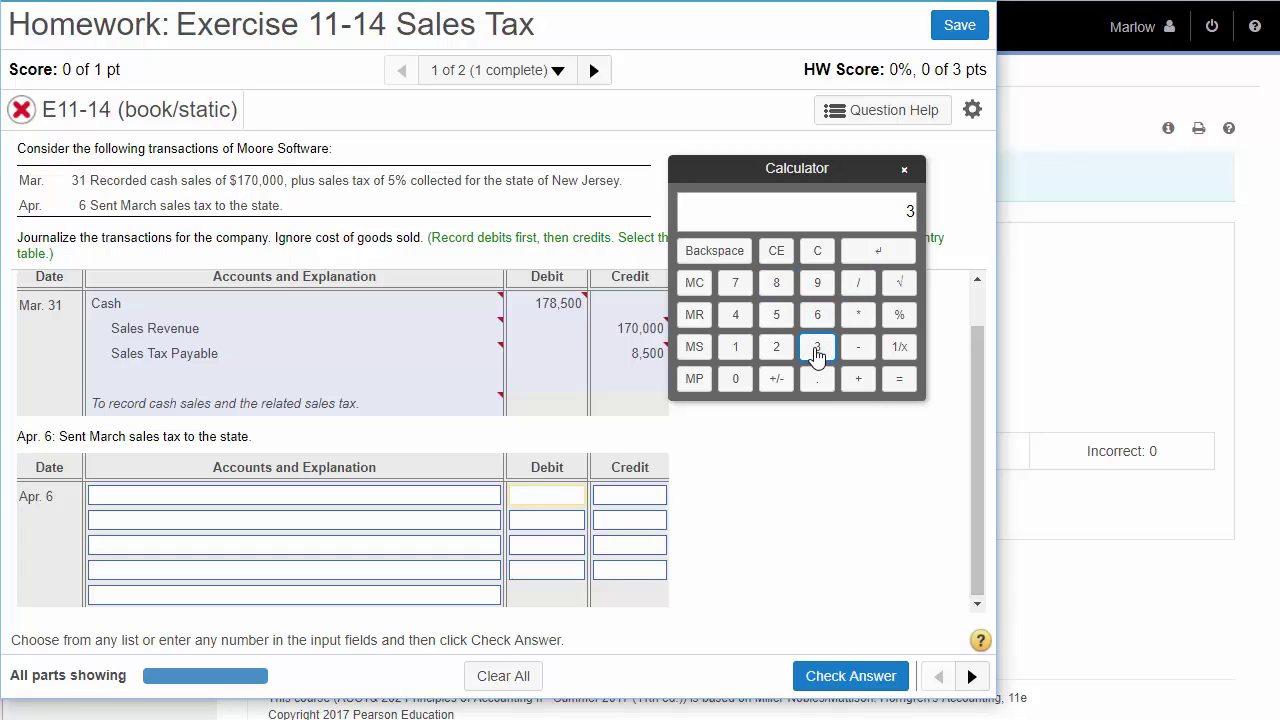
pyautogui.click(900, 384)
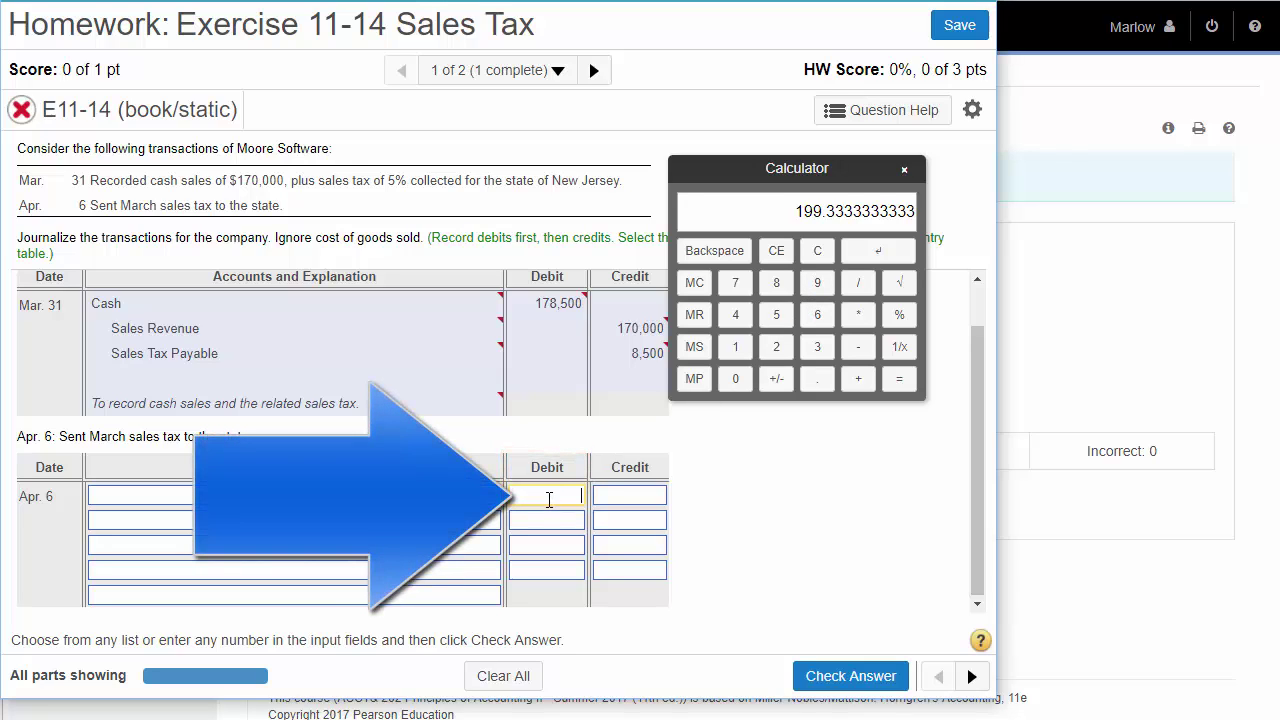
pyautogui.click(868, 255)
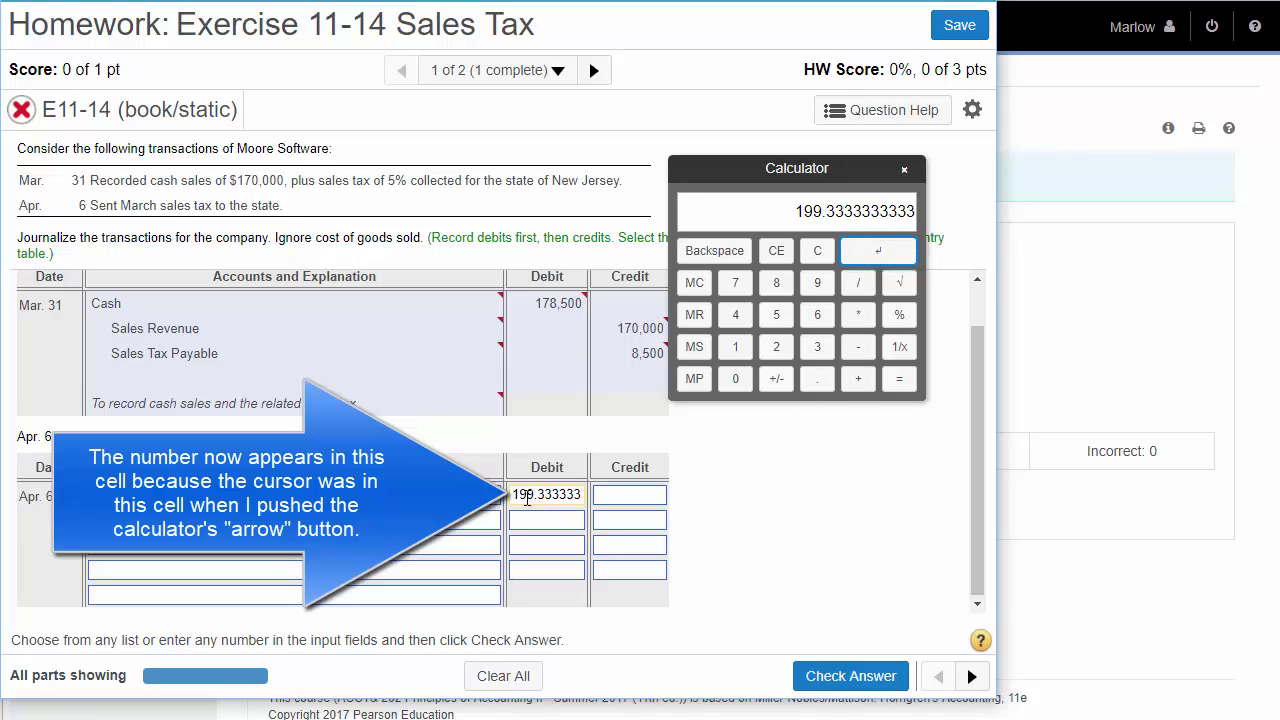
pyautogui.moveTo(519, 498); pyautogui.dragTo(586, 491)
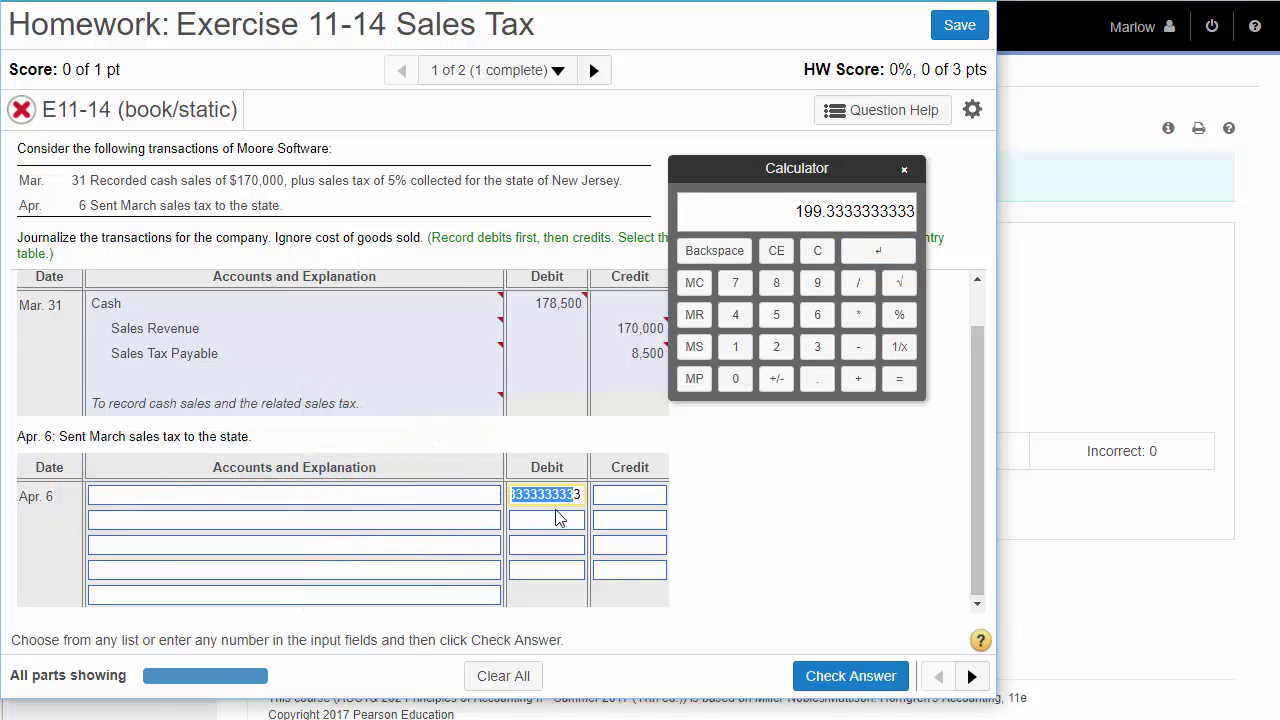
pyautogui.click(545, 531)
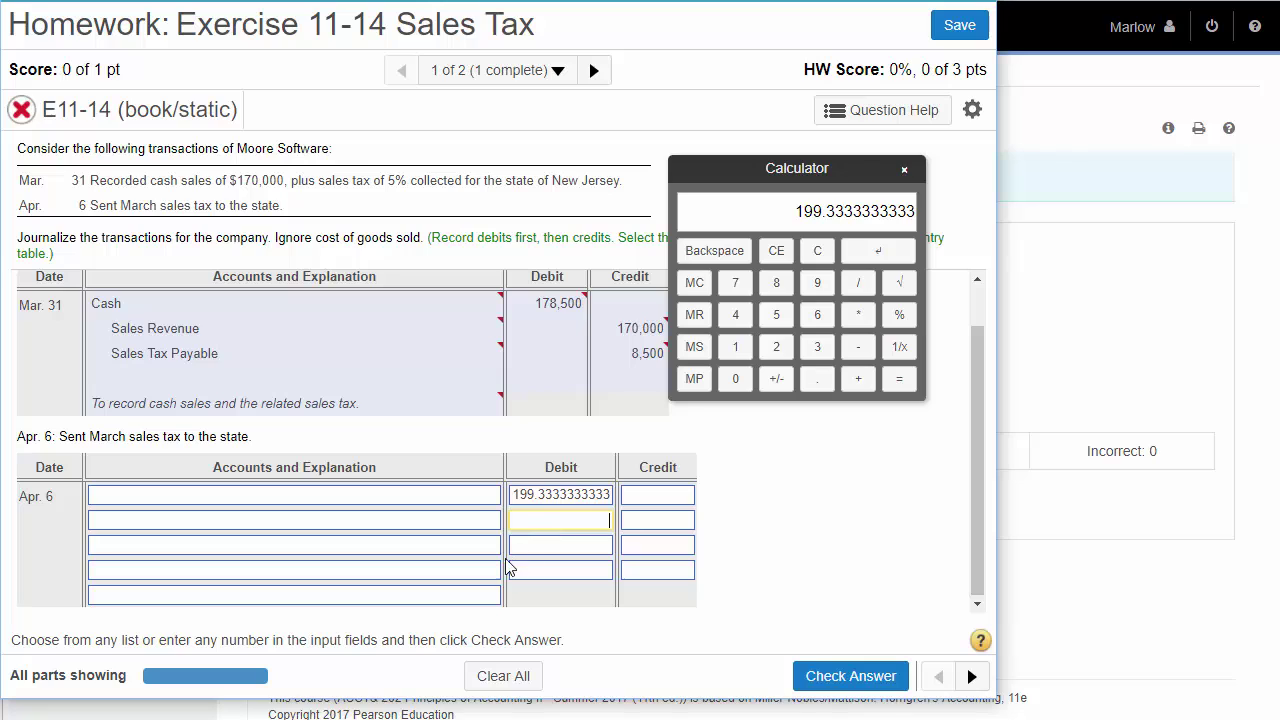
# Enter Cash and Sales Tax Expense as the Apr. 6 accounts with a credit of 1, check the answer, and dismiss the feedback
pyautogui.click(451, 505)
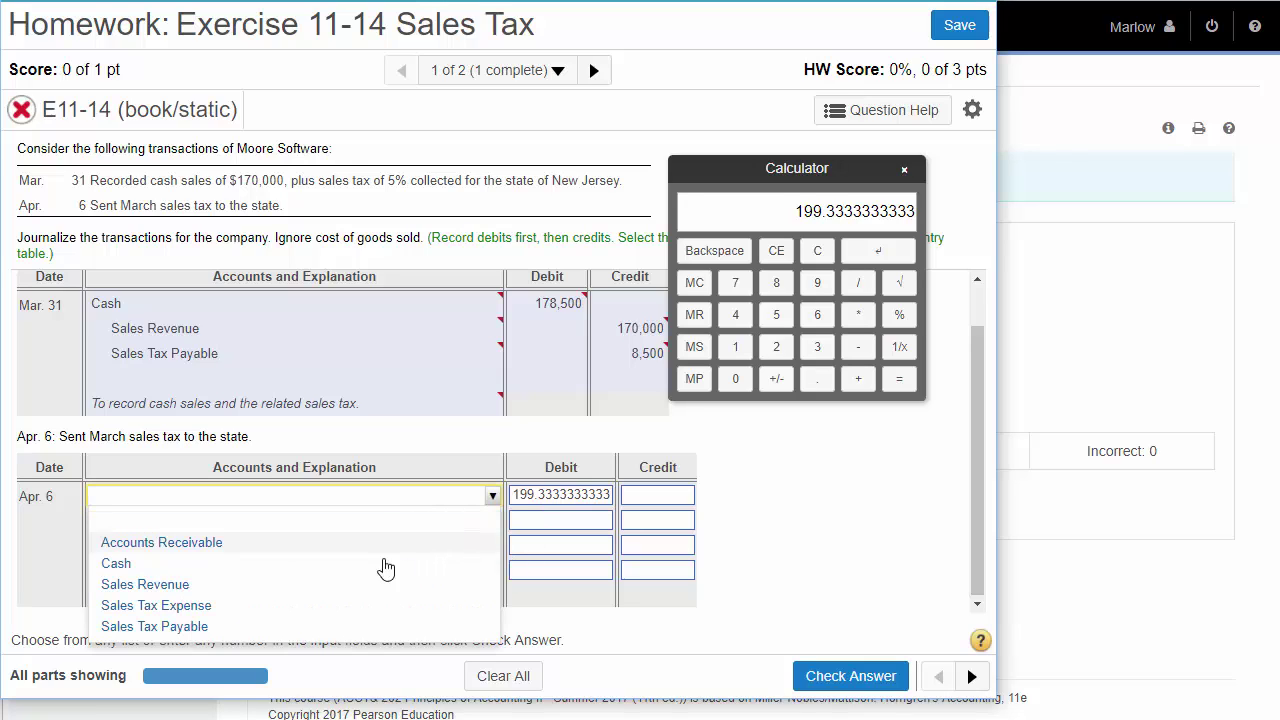
pyautogui.click(305, 563)
pyautogui.click(315, 521)
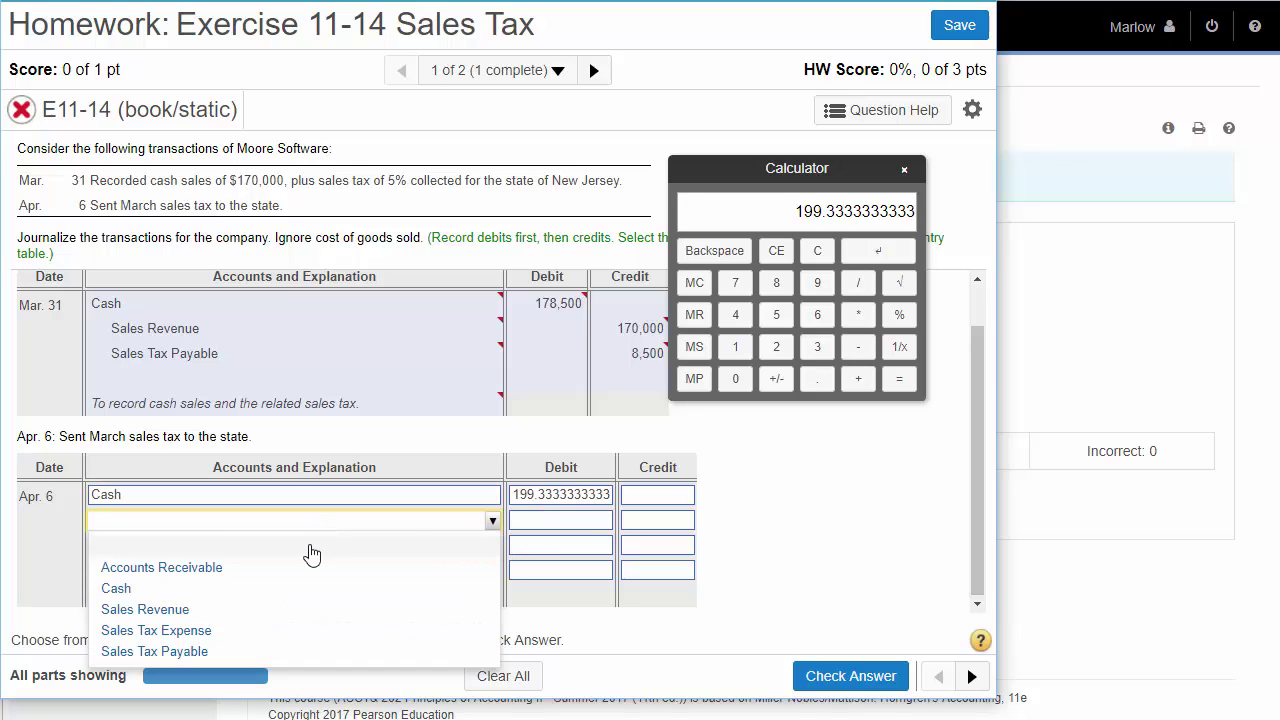
pyautogui.click(257, 634)
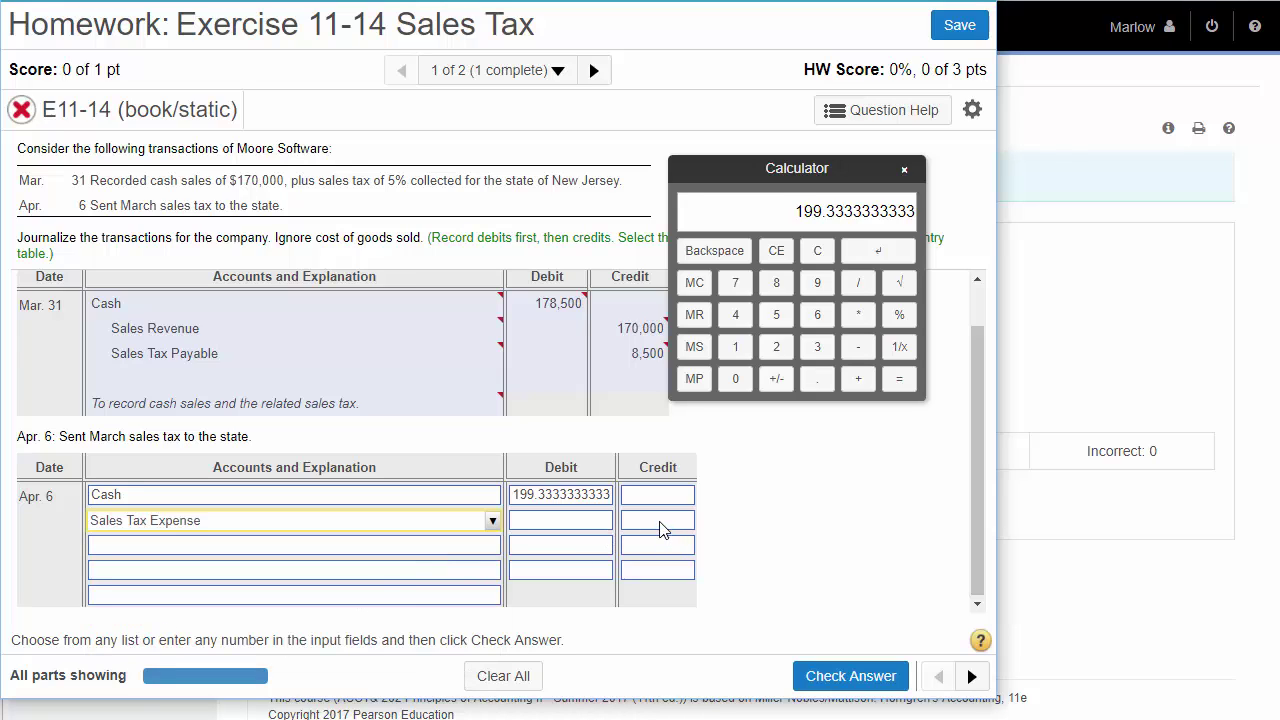
pyautogui.click(660, 522)
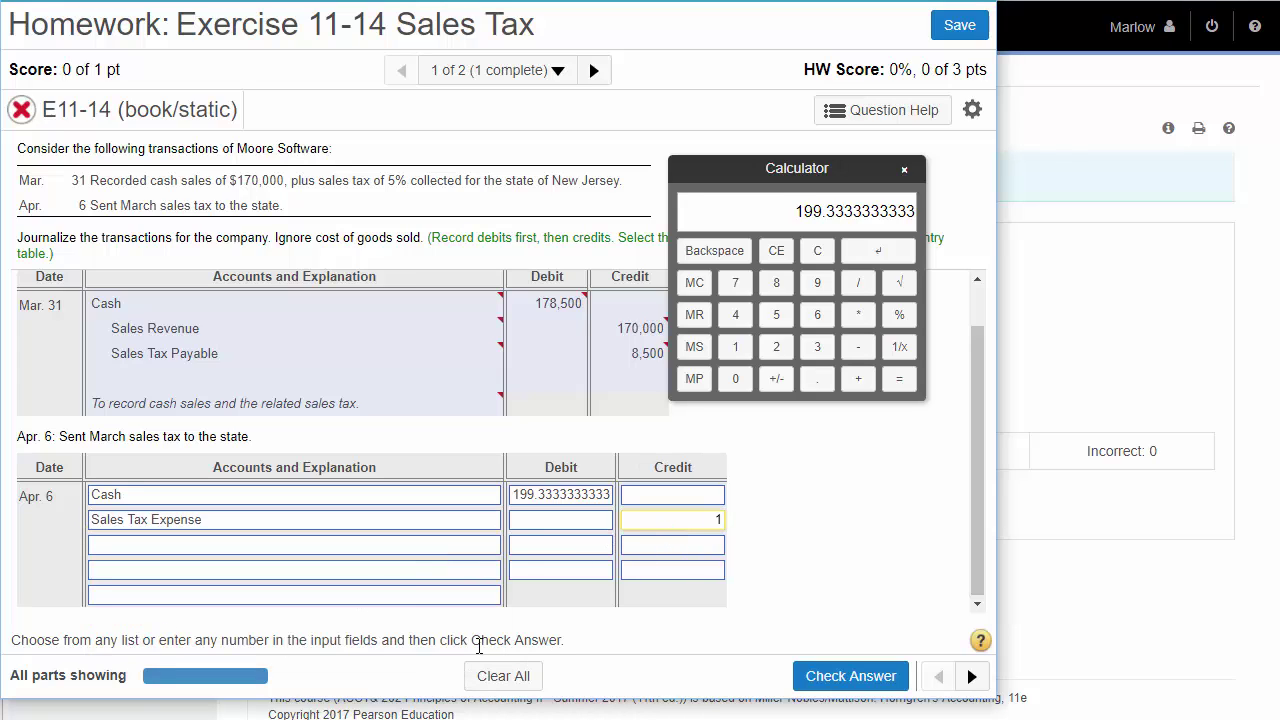
pyautogui.click(850, 678)
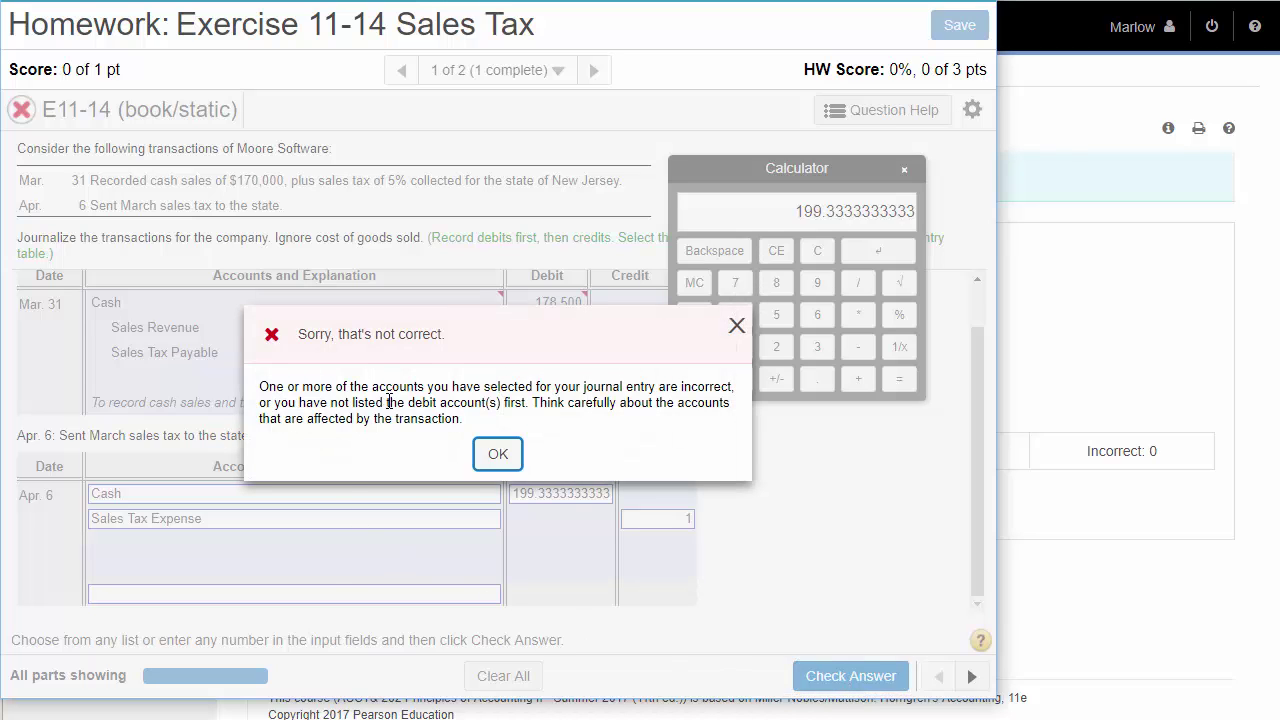
pyautogui.click(498, 455)
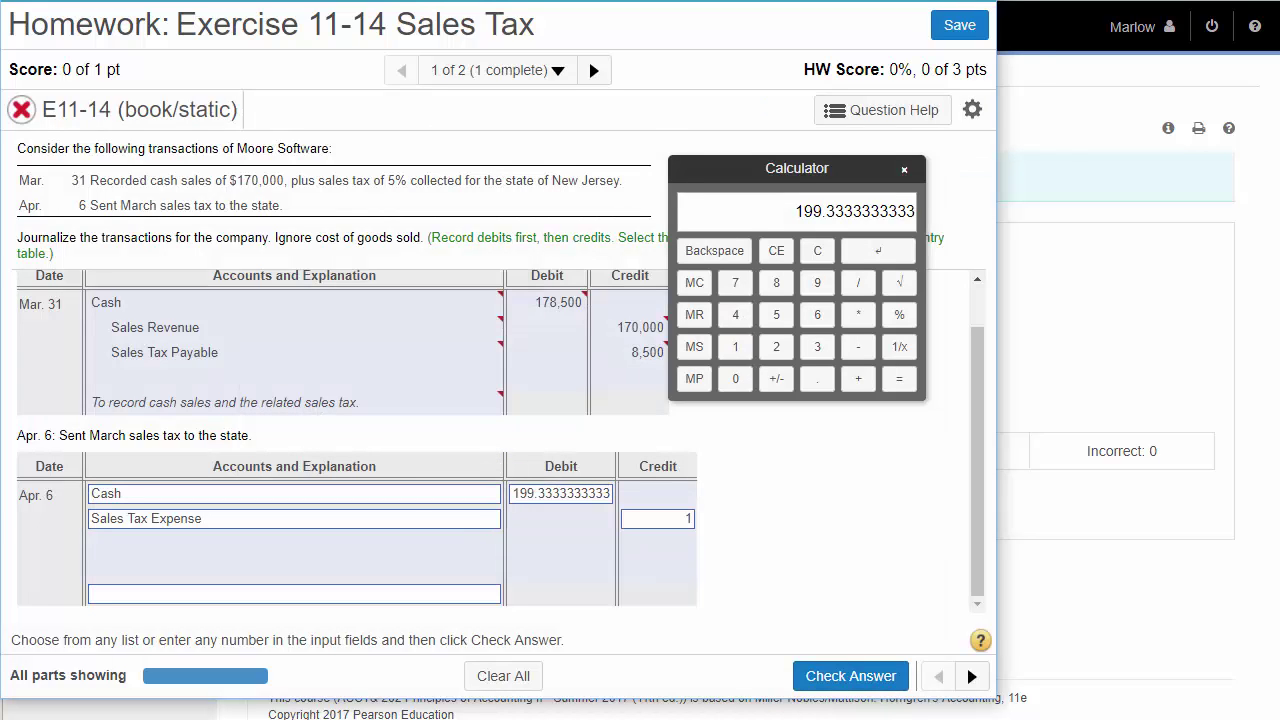
# Change the Apr. 6 accounts to Sales Tax Payable on the first line and Cash on the second, shifting the calculator aside
pyautogui.moveTo(797, 168); pyautogui.dragTo(825, 170)
pyautogui.click(394, 498)
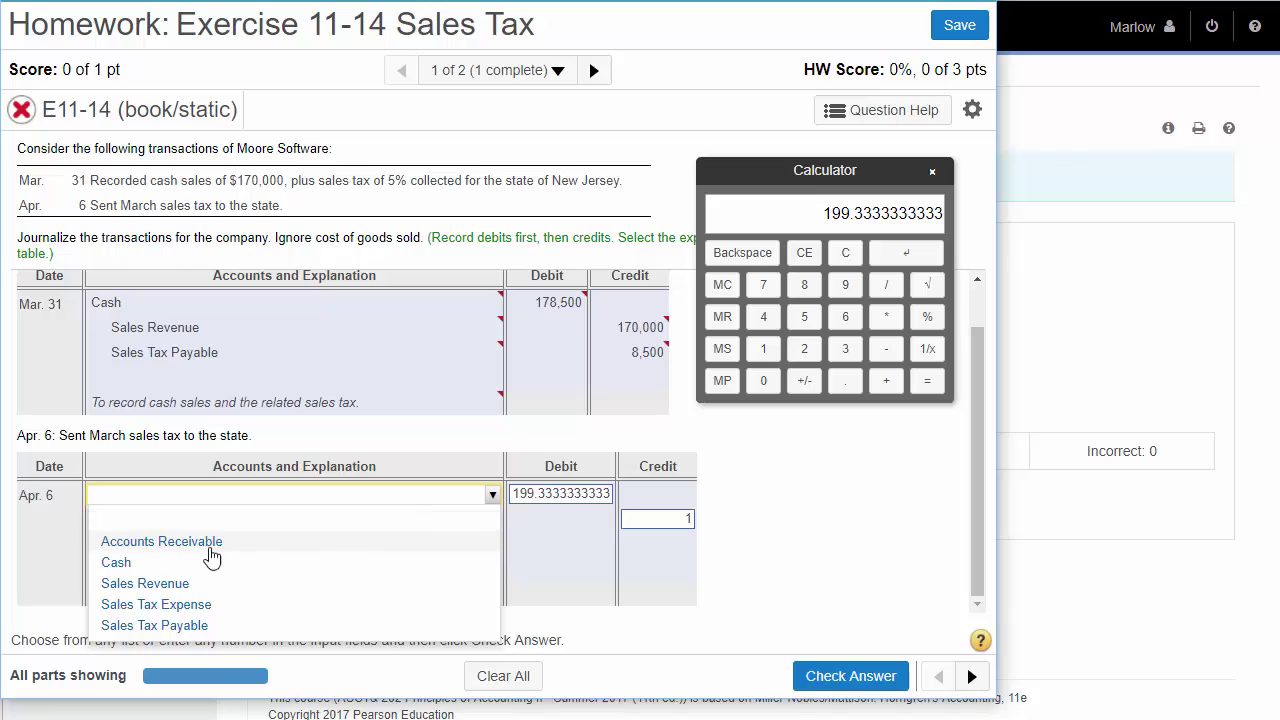
pyautogui.click(162, 624)
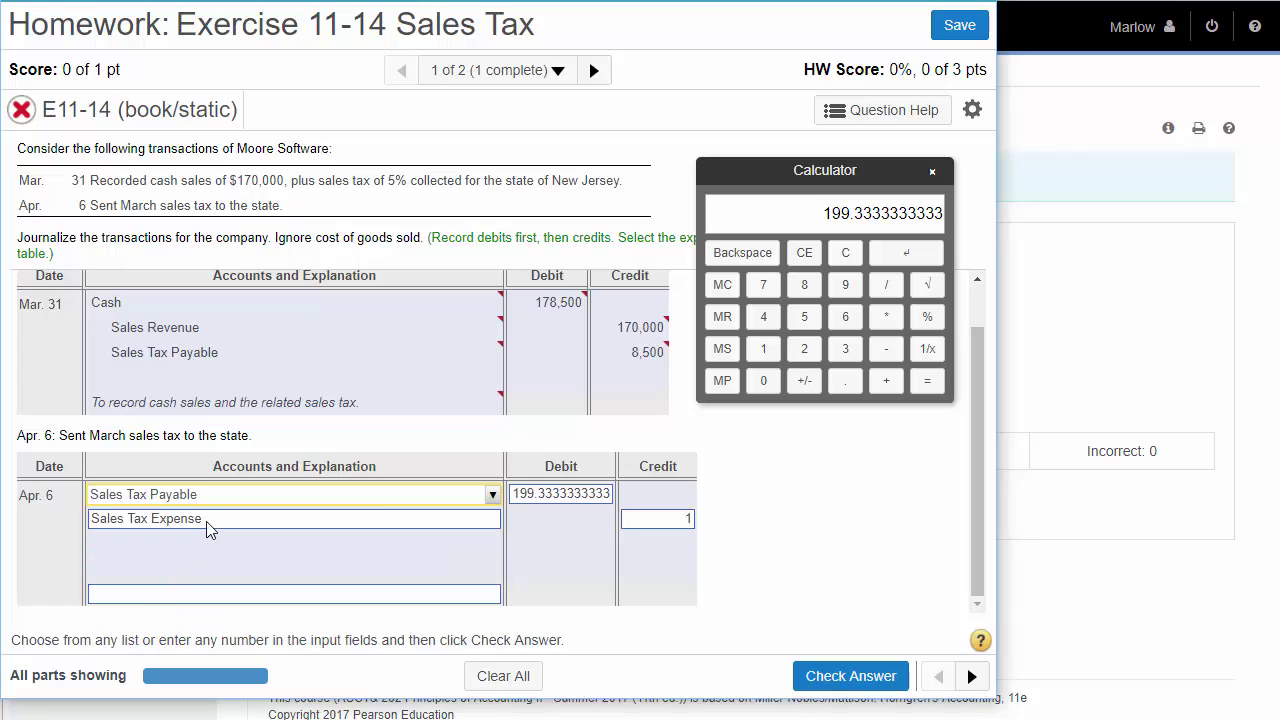
pyautogui.click(208, 522)
pyautogui.click(148, 588)
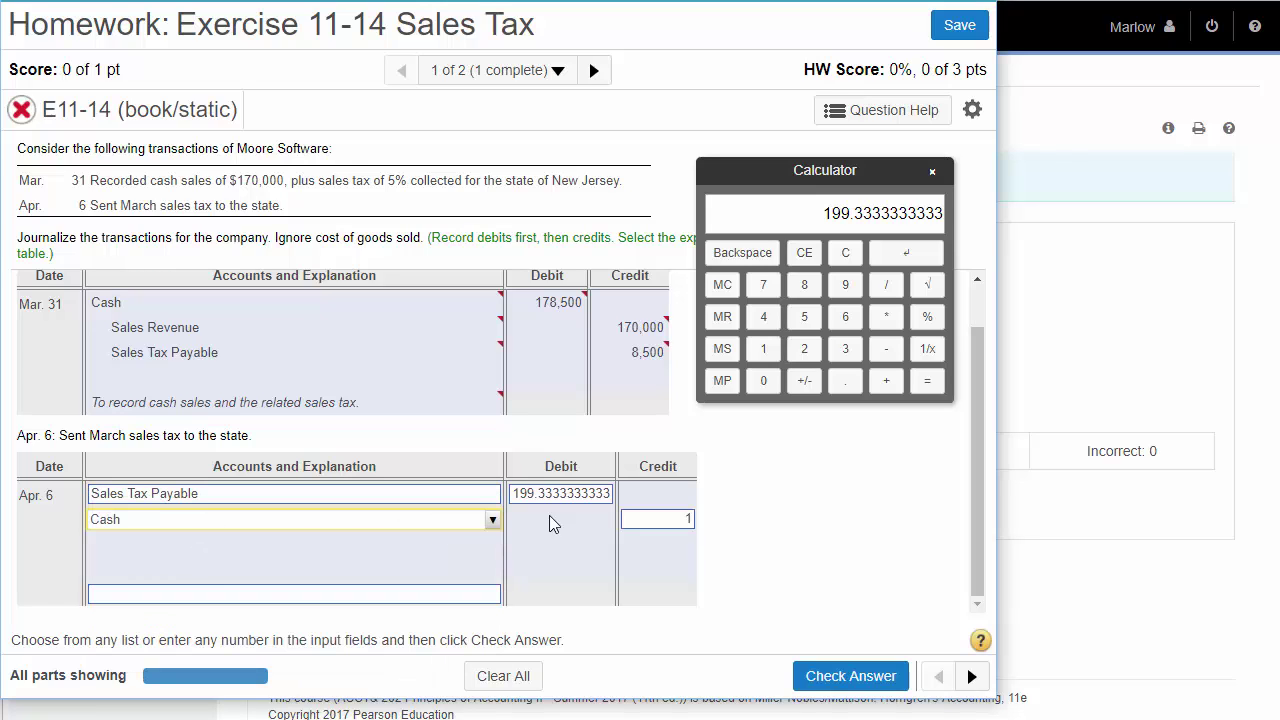
# Set the Sales Tax Payable debit and the Cash credit to 8500, check the answer, and dismiss the feedback
pyautogui.click(562, 494)
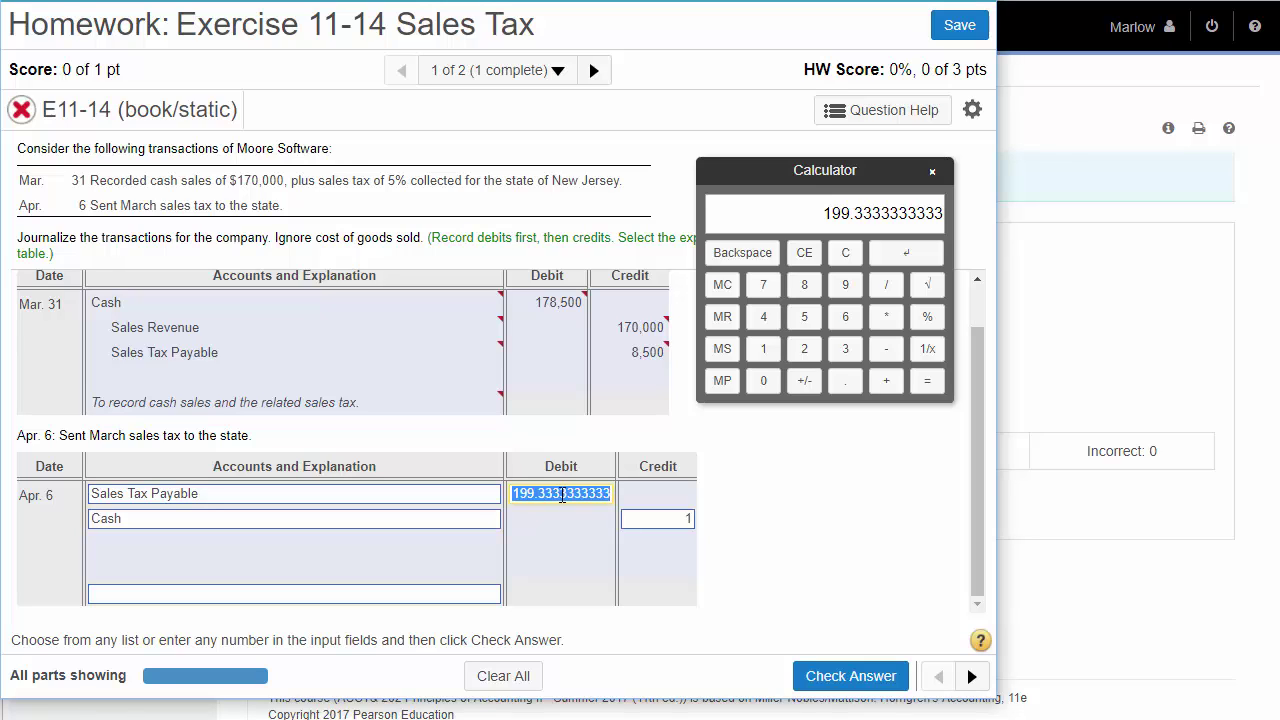
pyautogui.write('8500')
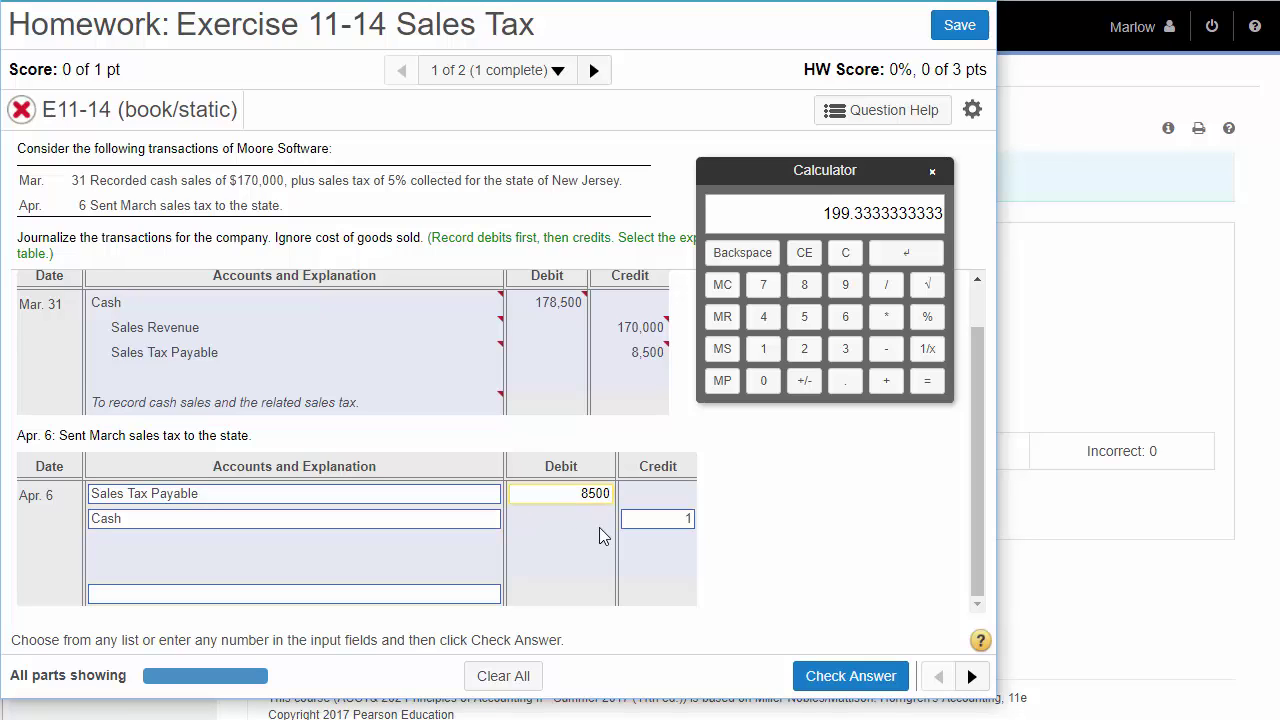
pyautogui.click(658, 519)
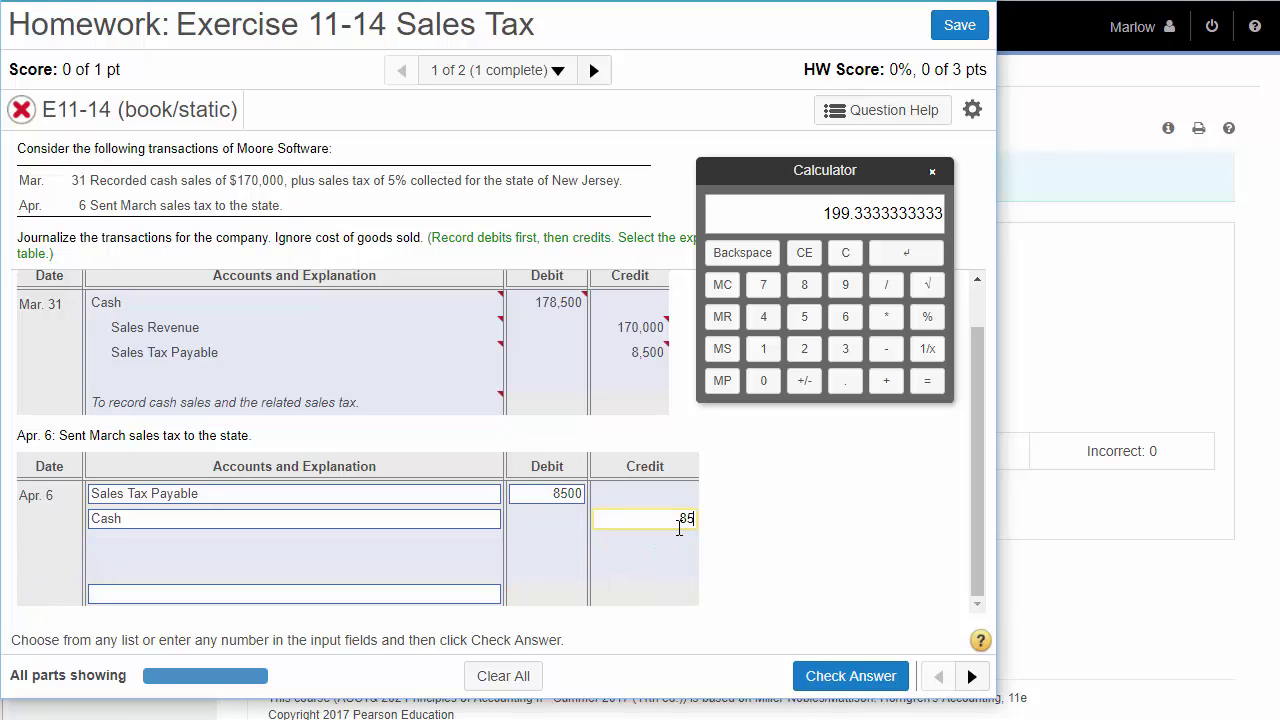
pyautogui.write('00')
pyautogui.click(845, 683)
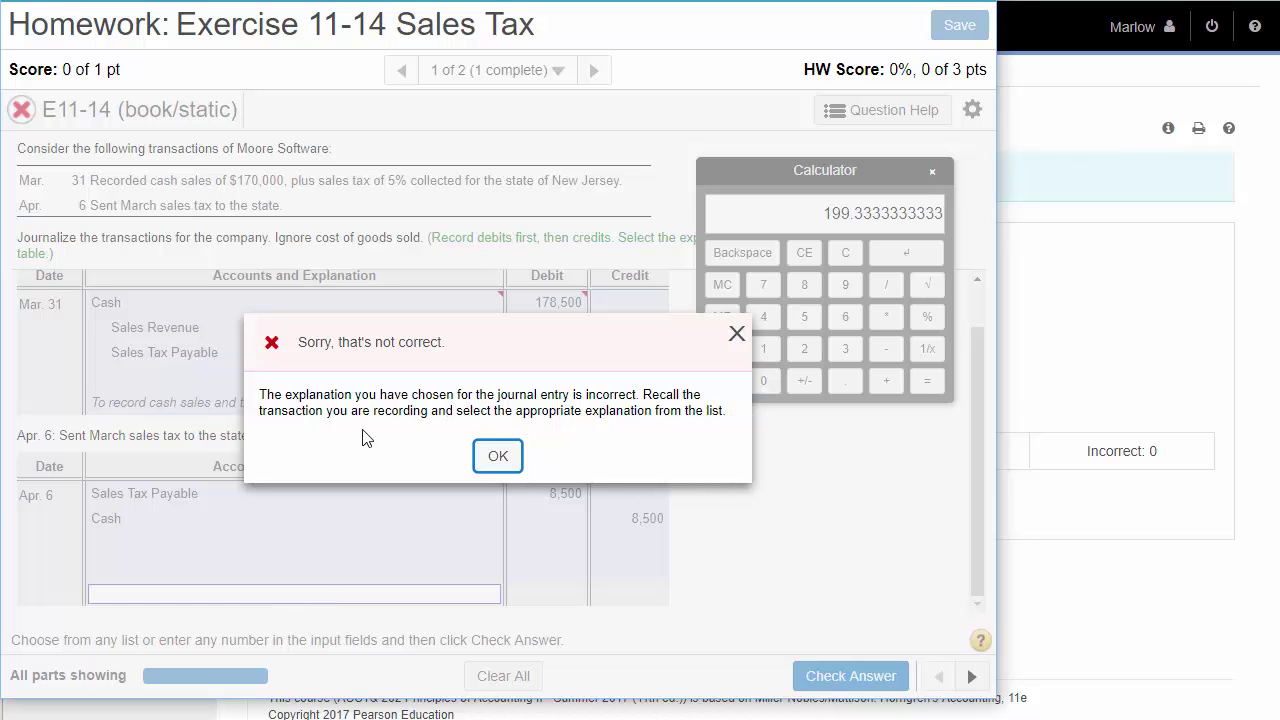
pyautogui.click(497, 458)
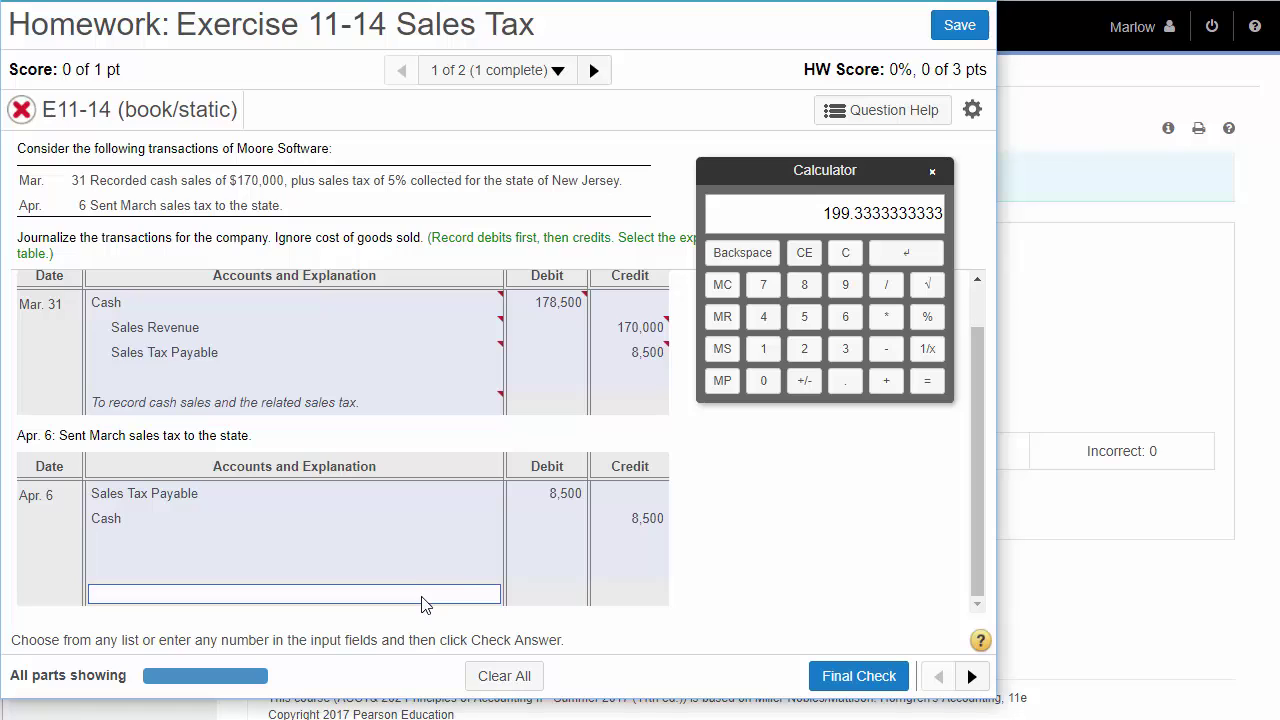
# Choose "To record cash payment for sales tax payable." as the Apr. 6 explanation, submit the final check, and continue to the next question
pyautogui.click(425, 598)
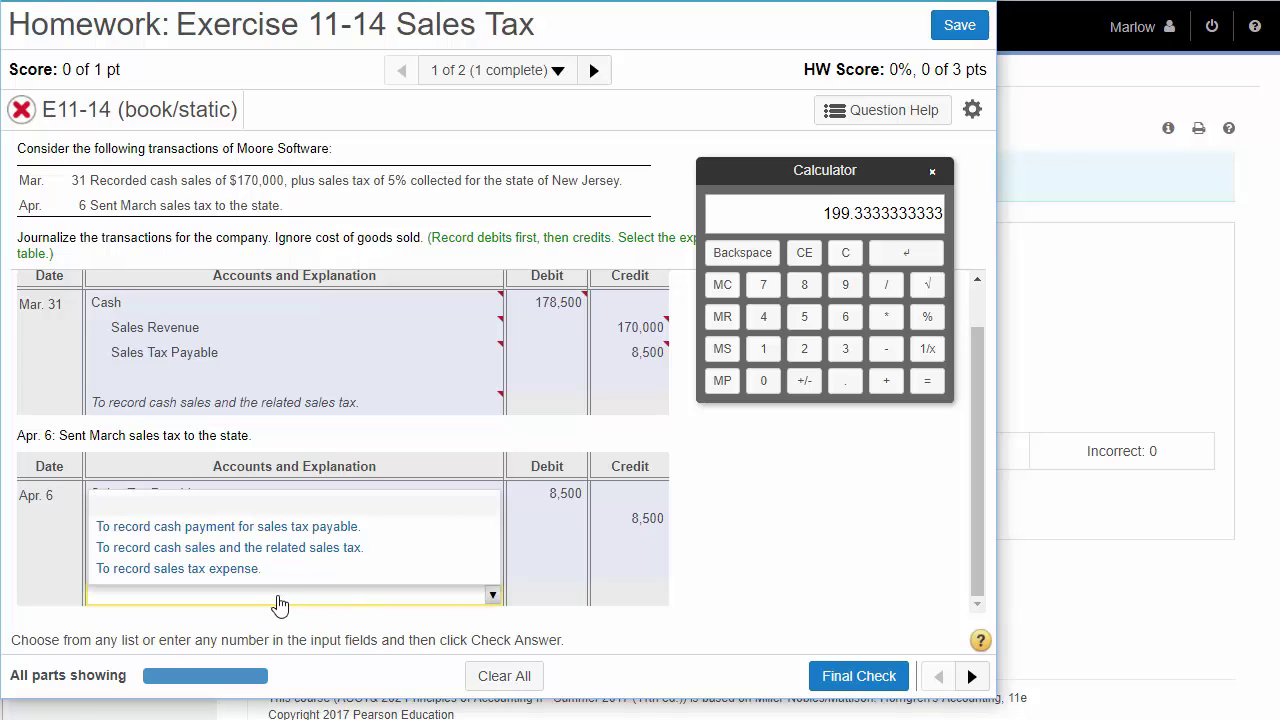
pyautogui.click(300, 528)
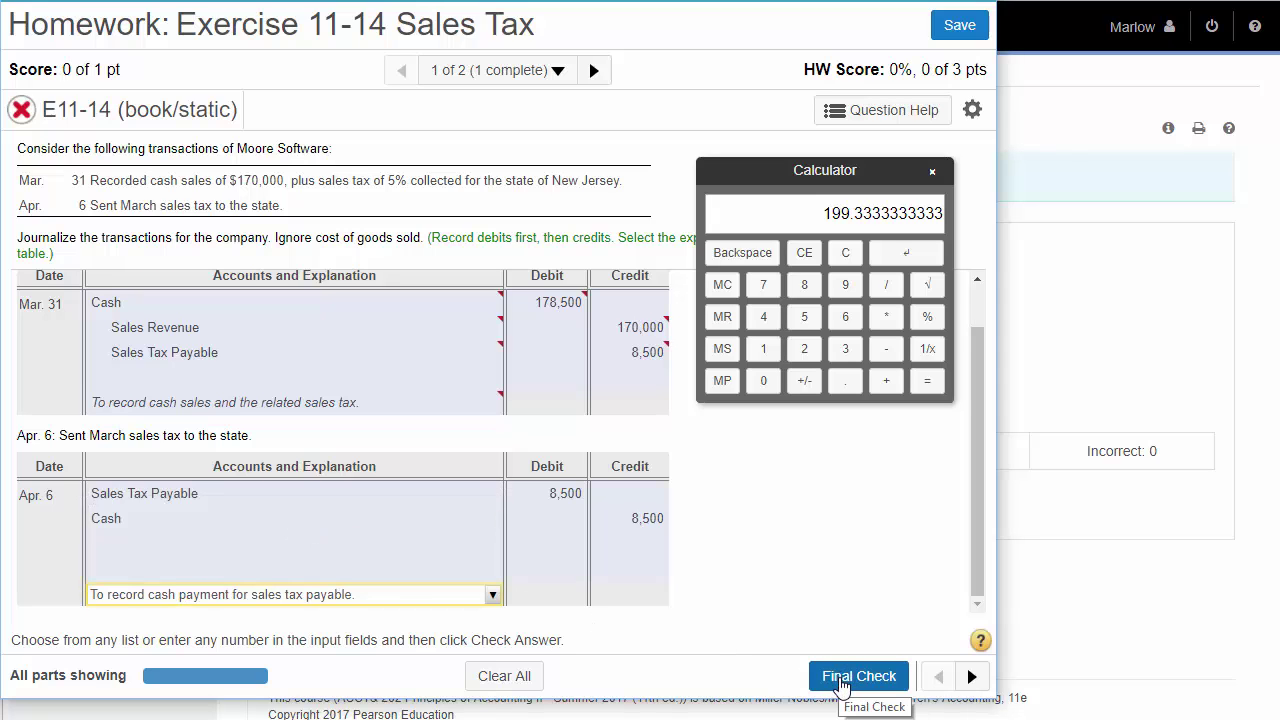
pyautogui.click(841, 680)
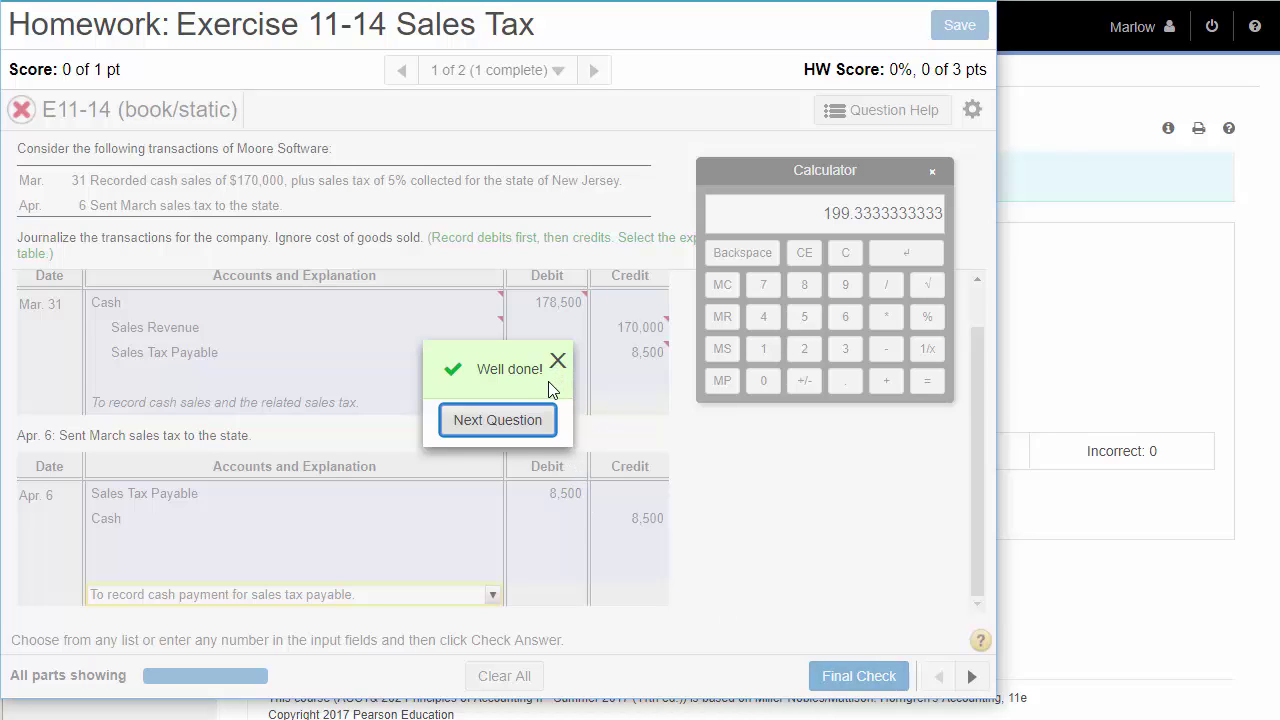
pyautogui.click(525, 430)
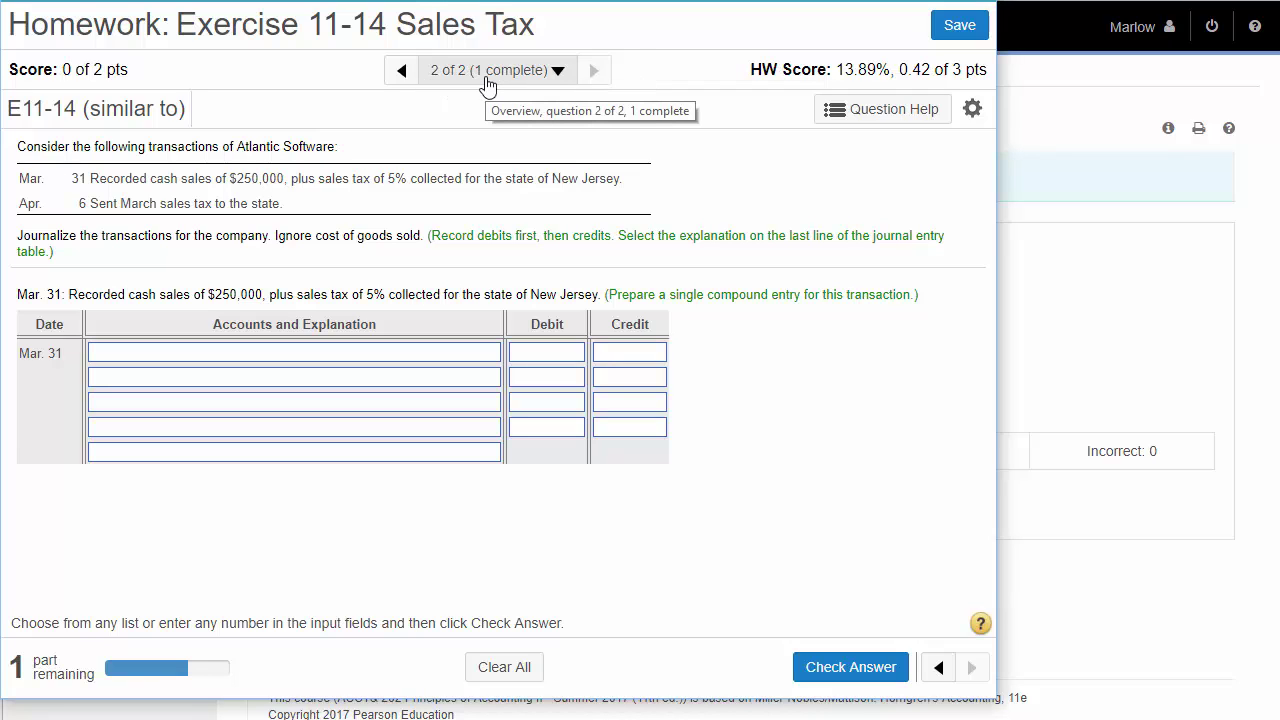
# Open the Homework Overview to review each question's score and the assignment details, and close it again
pyautogui.click(557, 71)
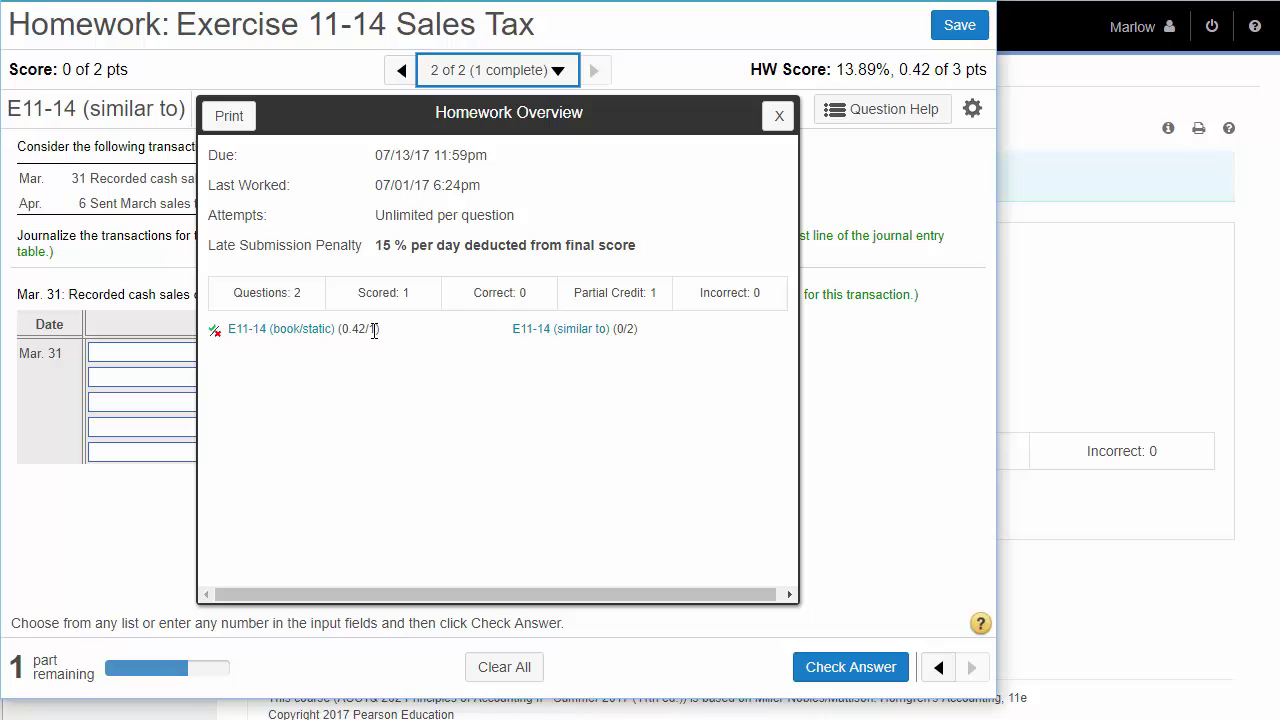
pyautogui.click(777, 118)
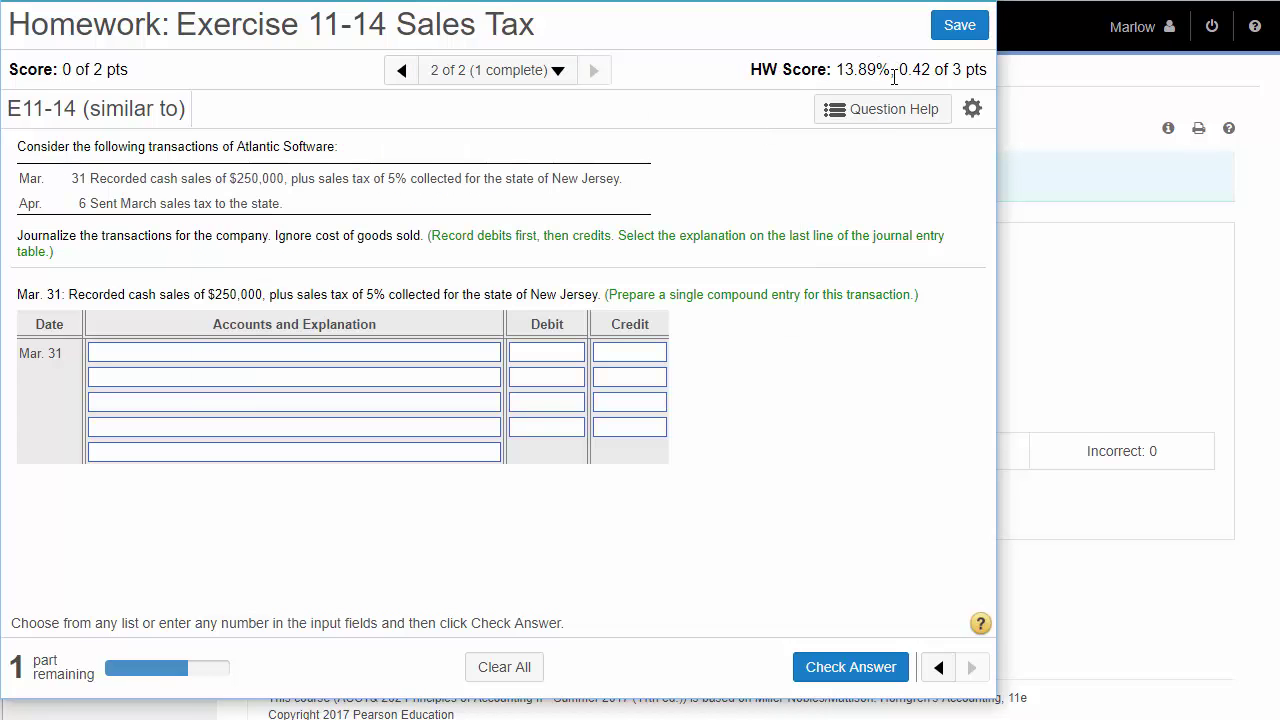
pyautogui.click(557, 70)
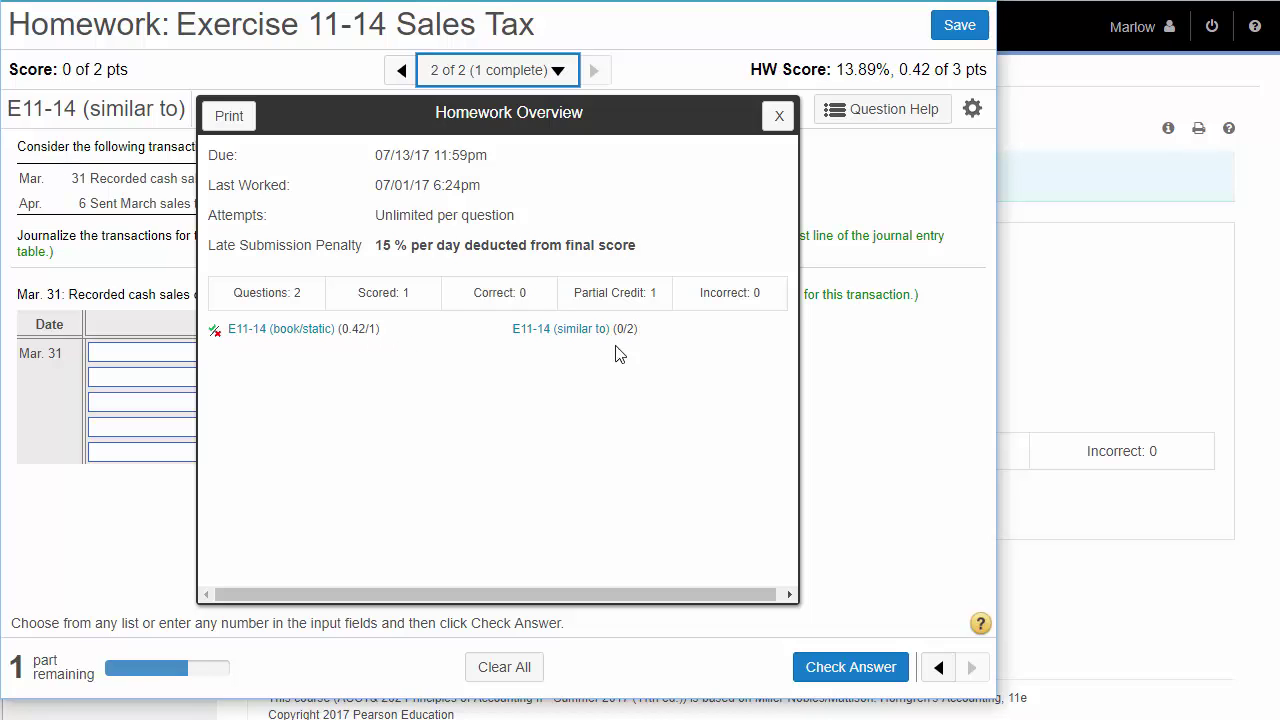
pyautogui.click(779, 116)
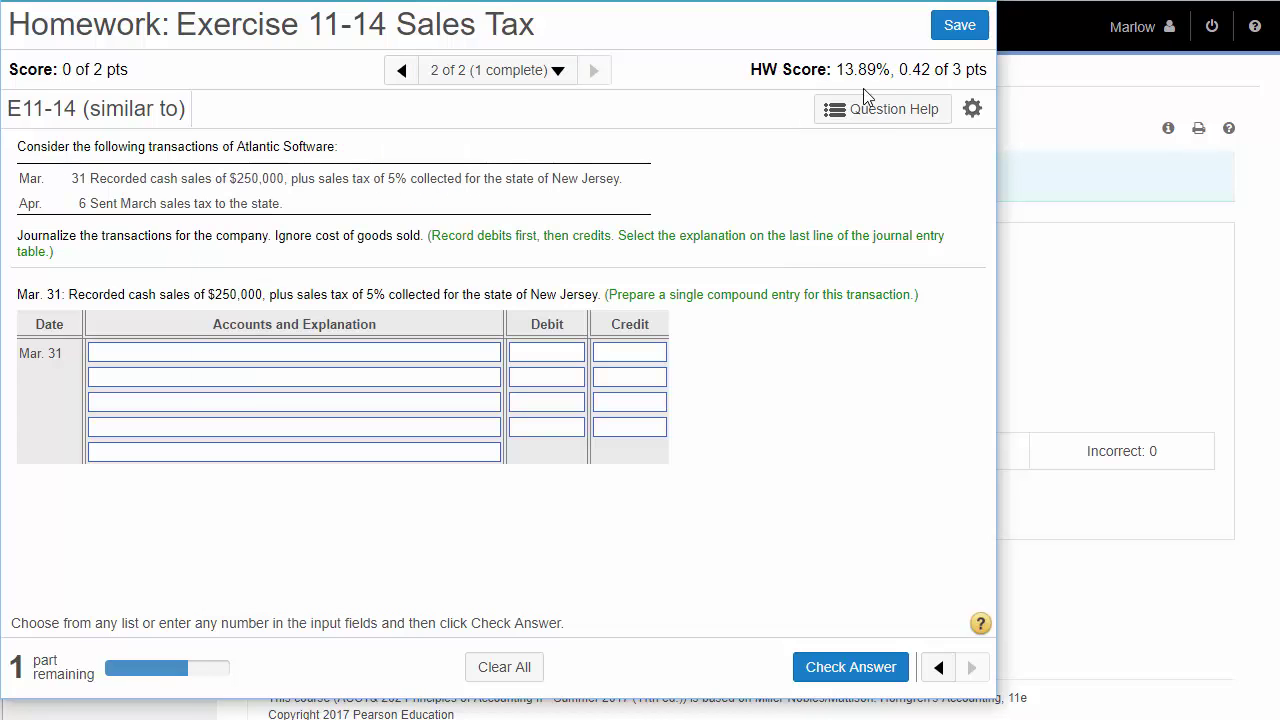
# Highlight the homework score, reopen E11-14 (book/static) from the Homework Overview, and highlight its sales amount and tax rate
pyautogui.moveTo(903, 69); pyautogui.dragTo(964, 69)
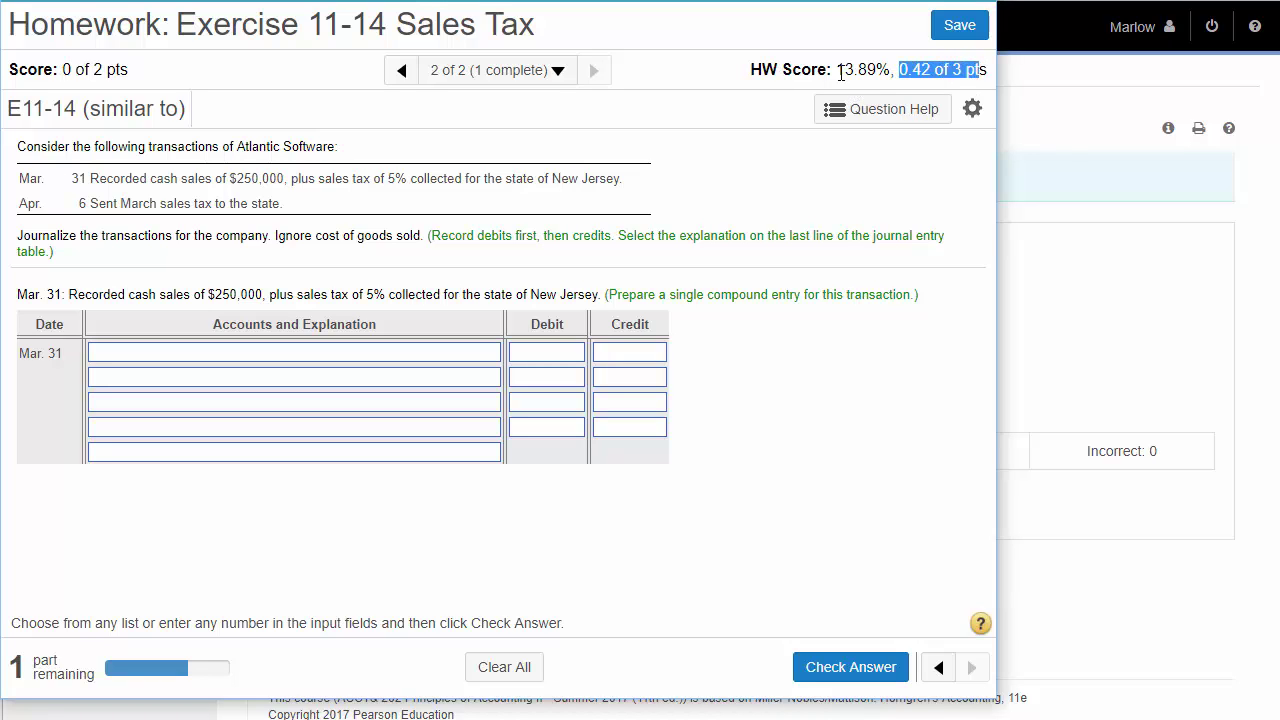
pyautogui.moveTo(838, 69); pyautogui.dragTo(889, 69)
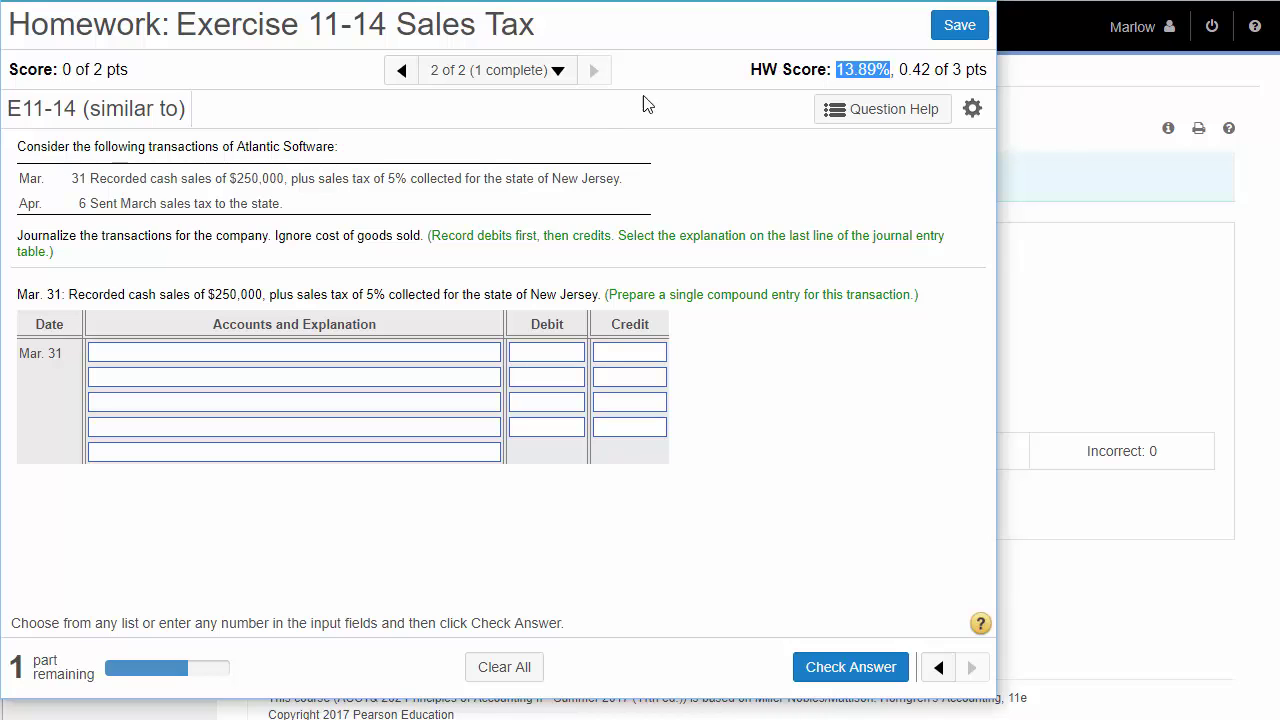
pyautogui.click(557, 74)
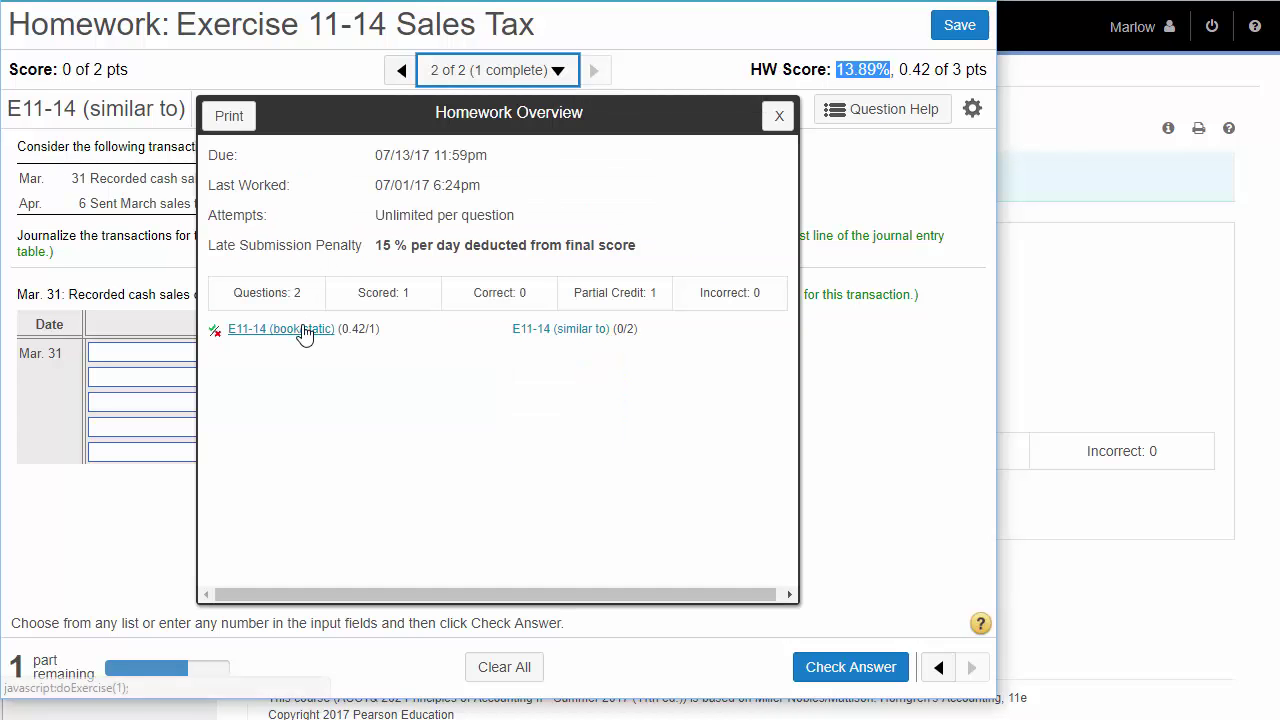
pyautogui.click(302, 332)
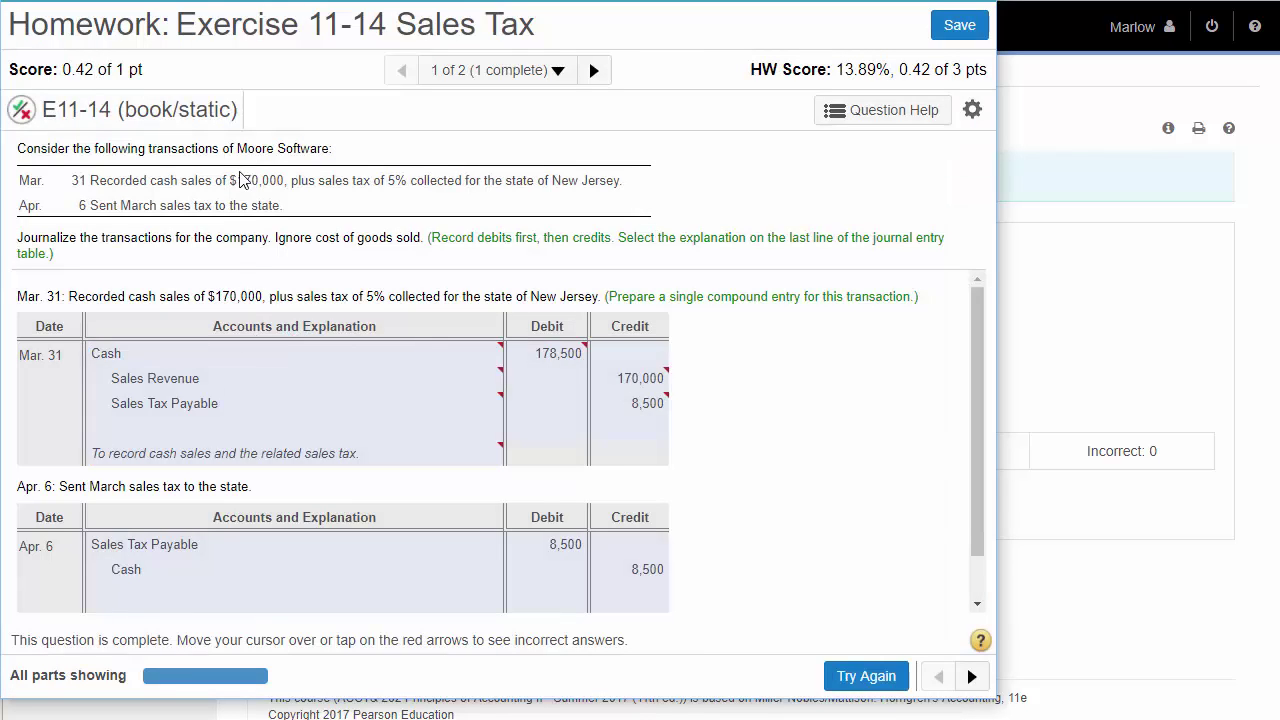
pyautogui.moveTo(237, 180); pyautogui.dragTo(292, 180)
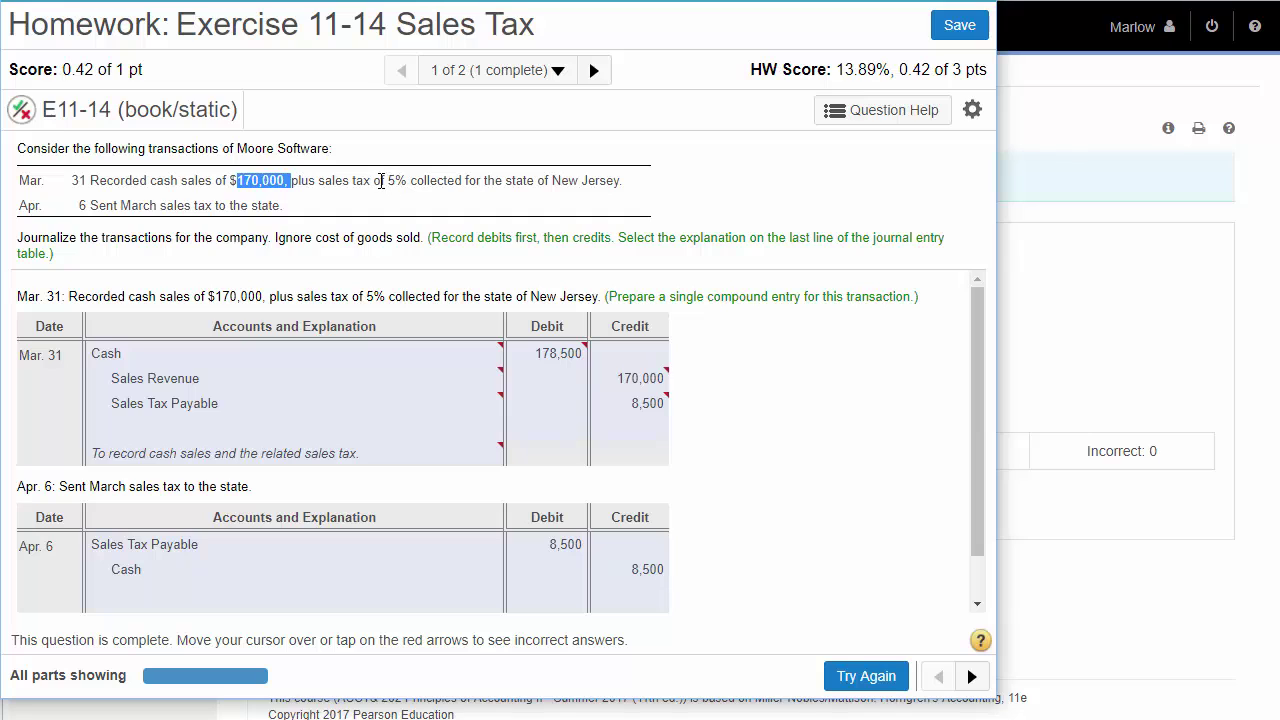
pyautogui.moveTo(381, 180); pyautogui.dragTo(410, 180)
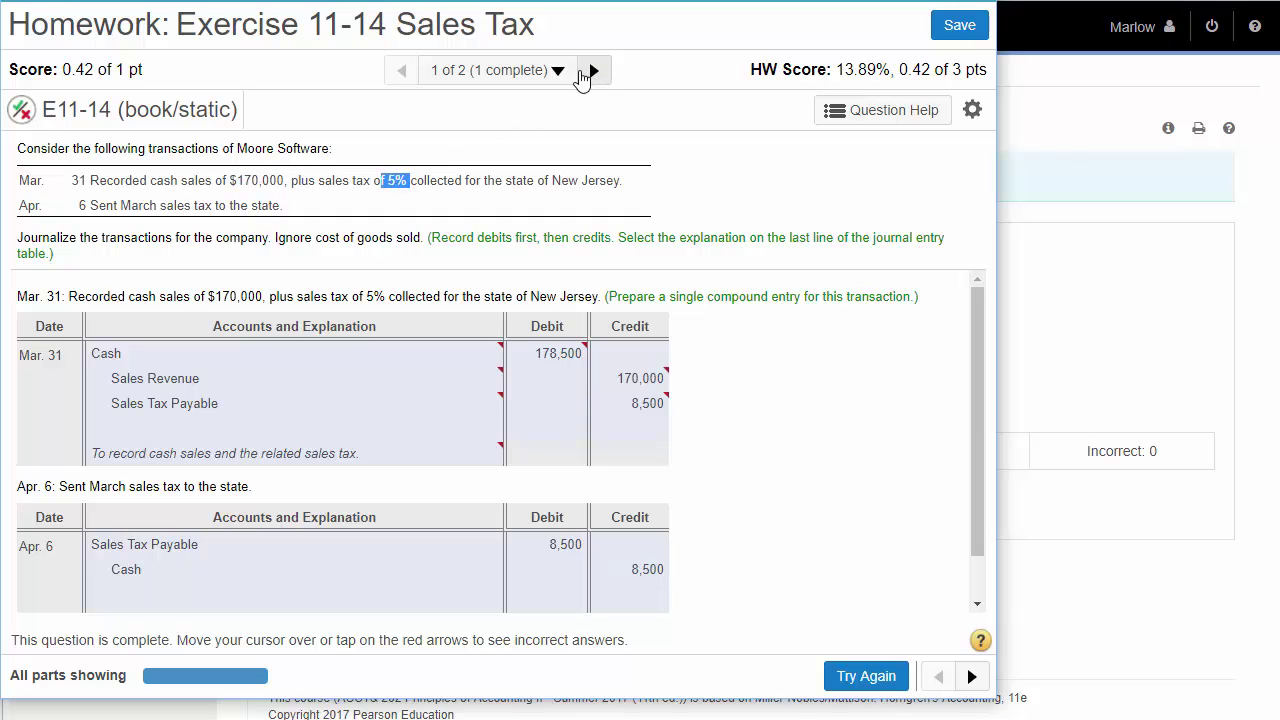
# Switch to E11-14 (similar to) through the Homework Overview and highlight its sales amount and tax rate for comparison
pyautogui.click(558, 70)
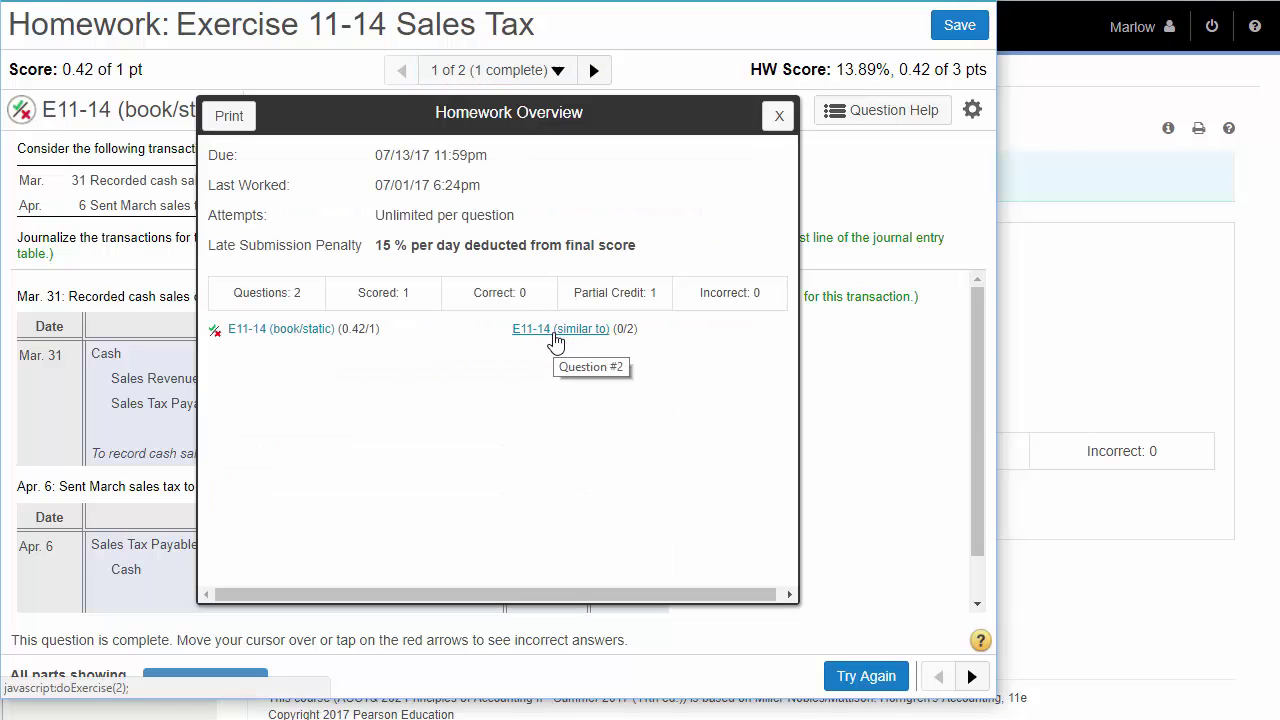
pyautogui.click(555, 340)
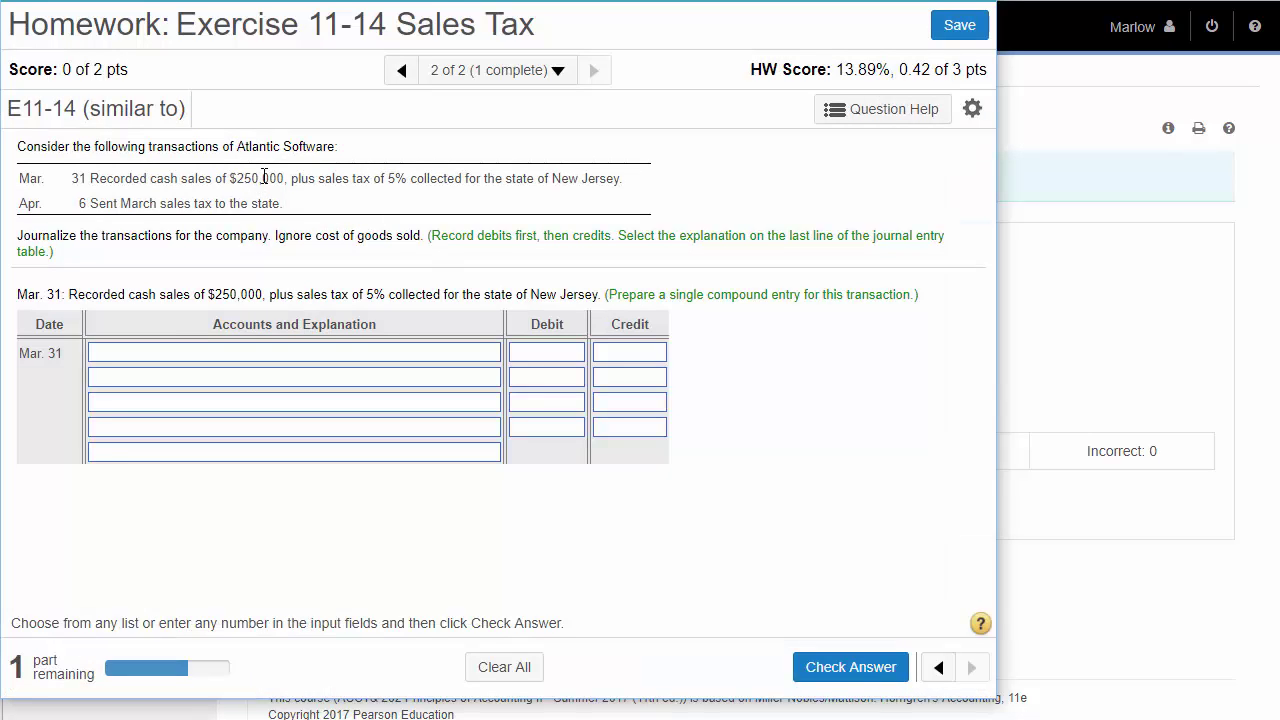
pyautogui.doubleClick(264, 177)
pyautogui.moveTo(387, 178); pyautogui.dragTo(420, 185)
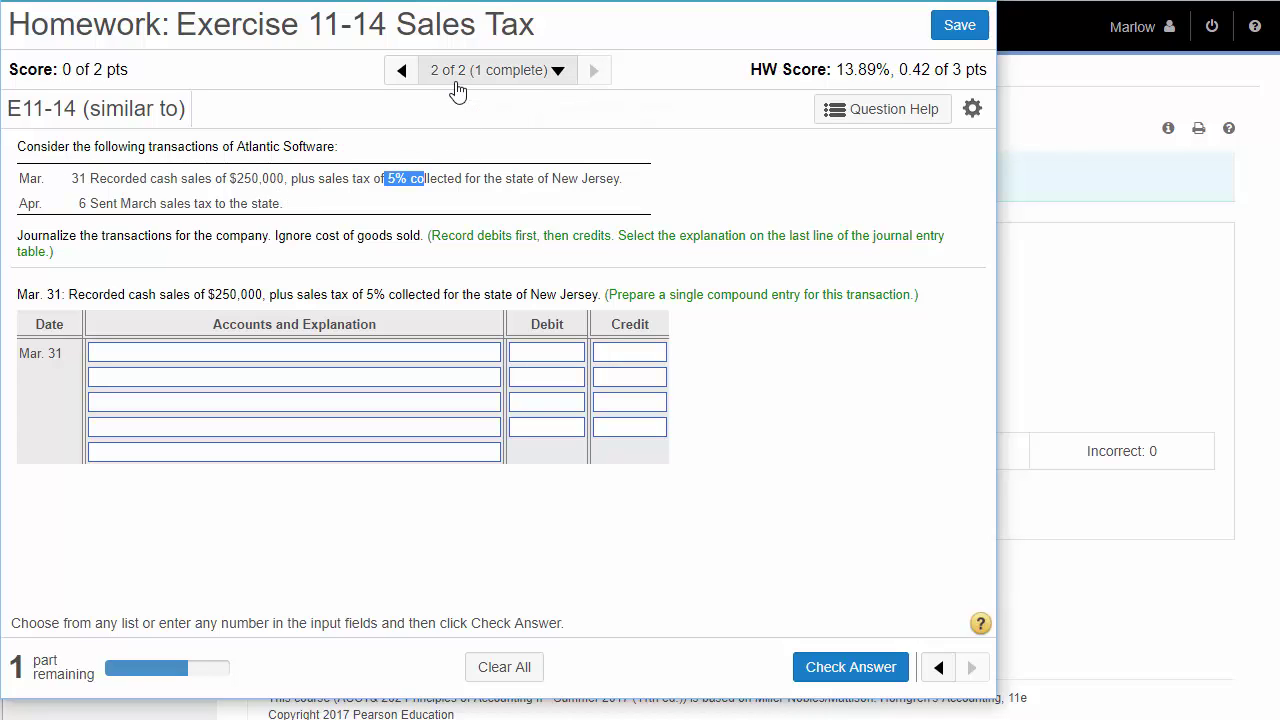
# Review the question scores in the Homework Overview and the available Question Help options, closing both again
pyautogui.click(553, 75)
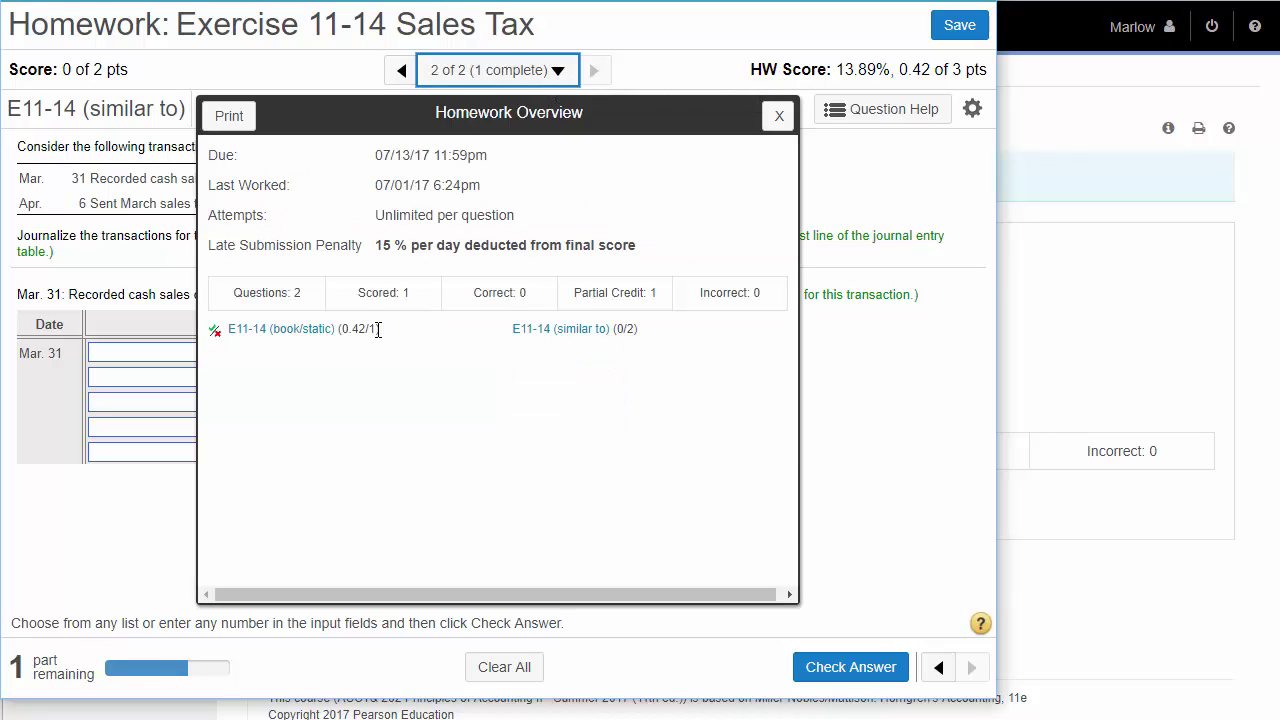
pyautogui.click(777, 118)
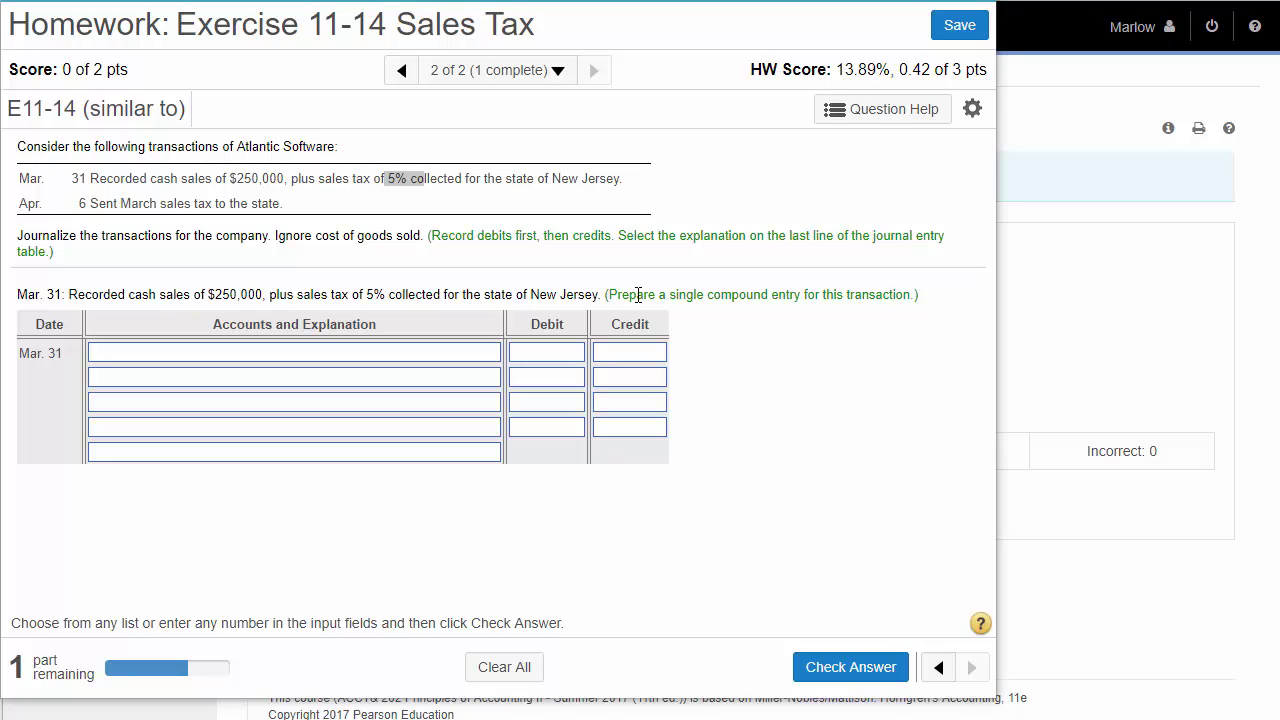
pyautogui.click(525, 178)
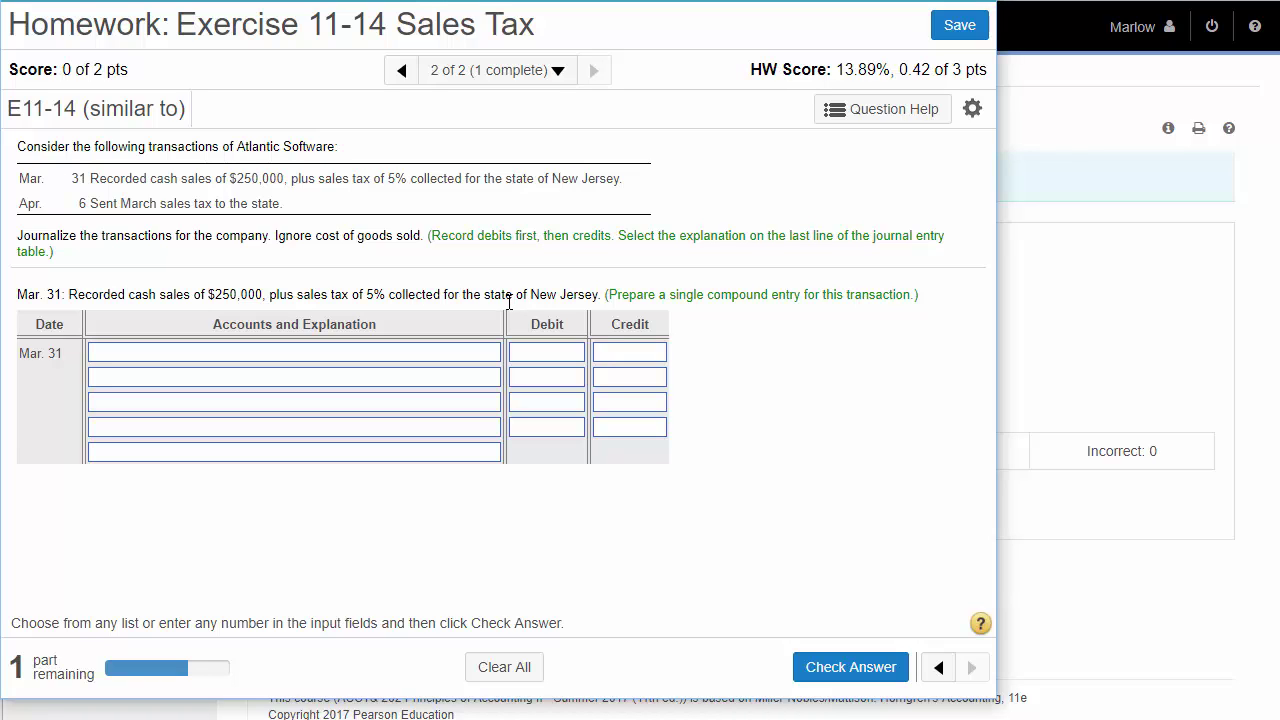
pyautogui.click(898, 115)
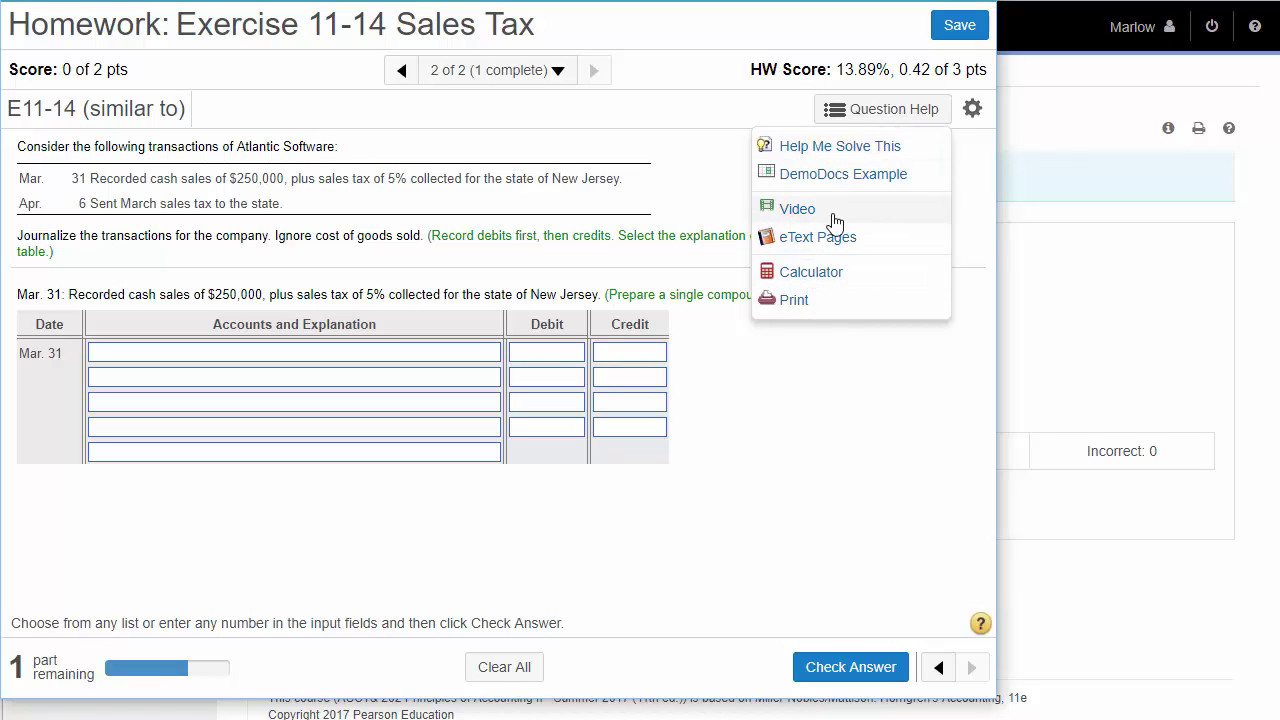
pyautogui.press('Escape')
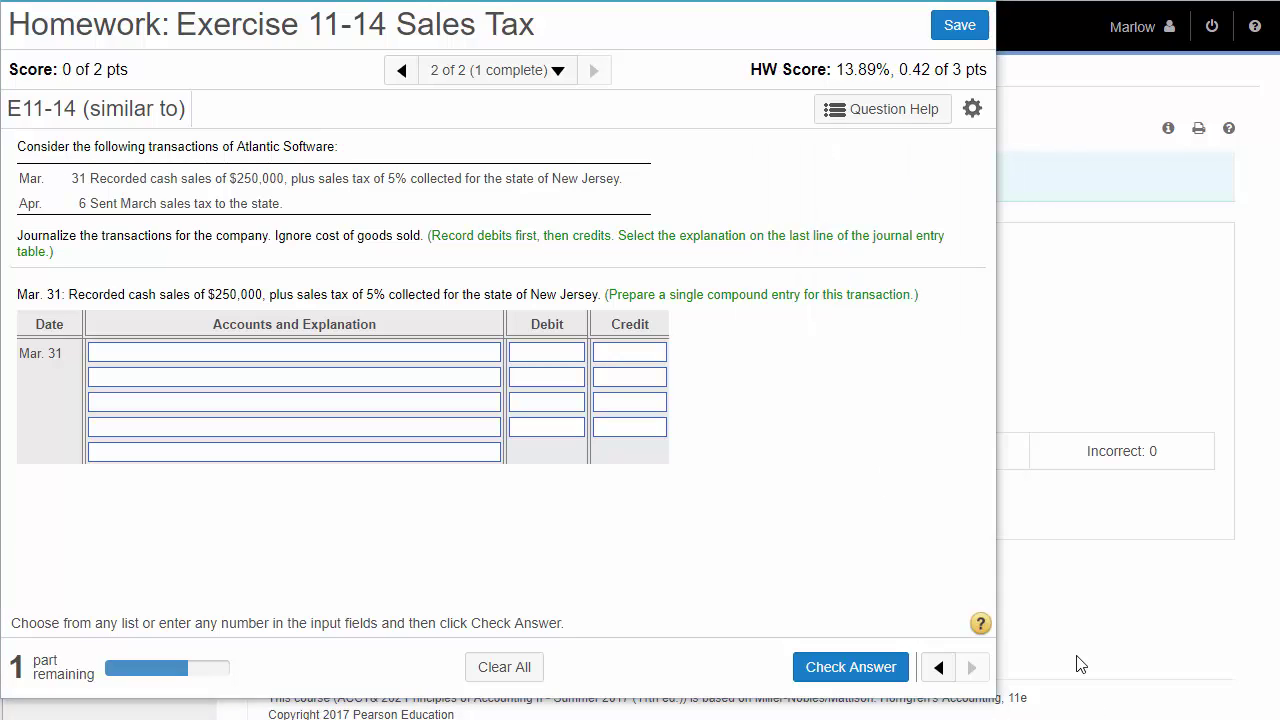
# Close the Exercise 11-14 Sales Tax window, confirm leaving, and return to the homework assignment list
pyautogui.click(973, 0)
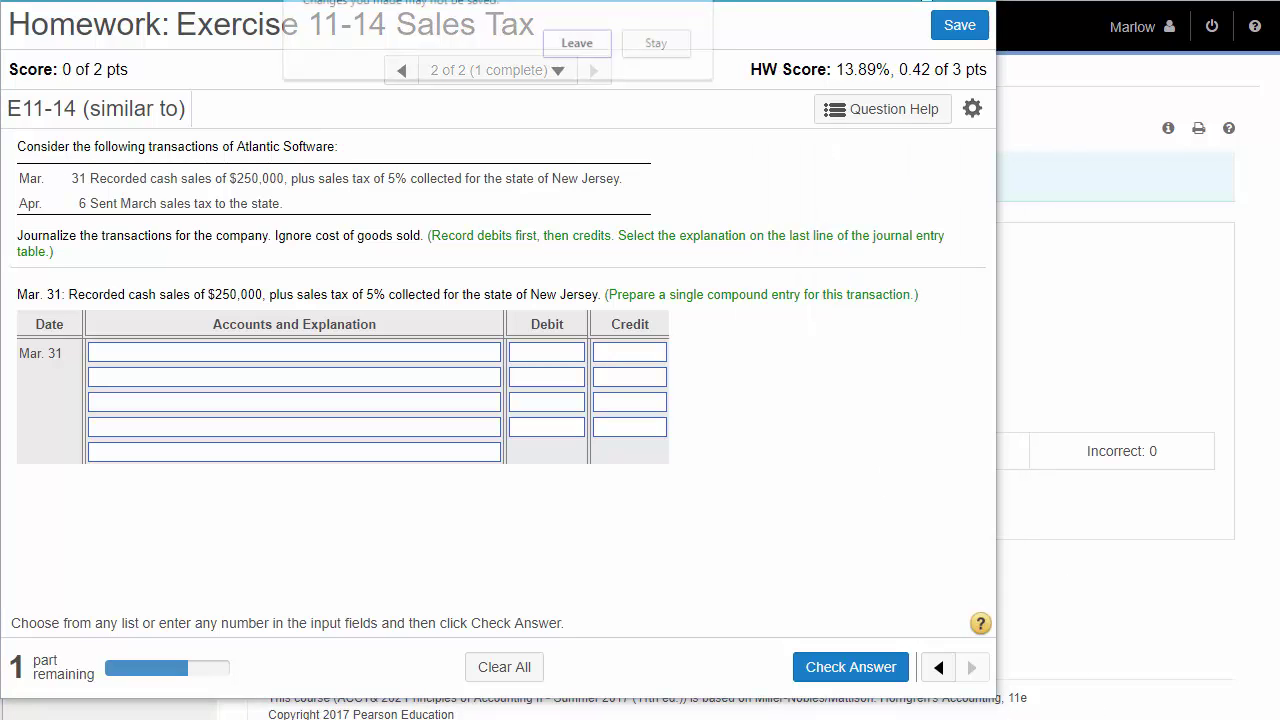
pyautogui.click(580, 45)
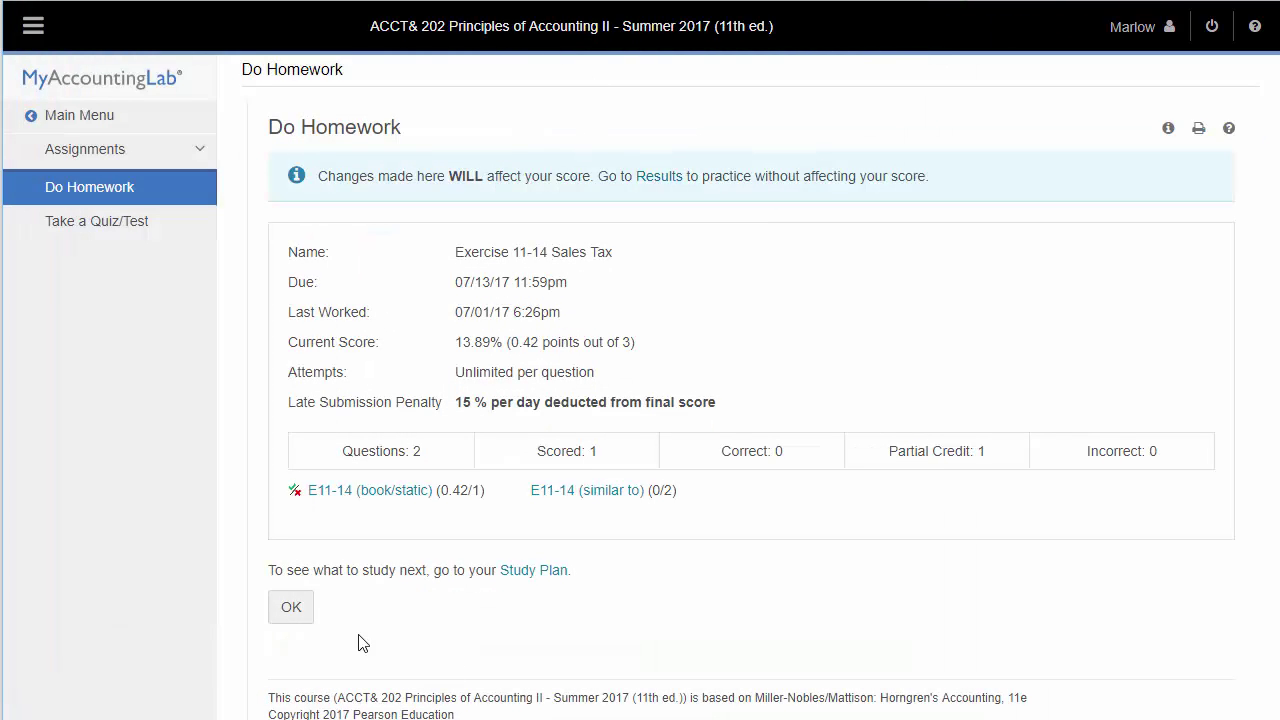
pyautogui.click(291, 607)
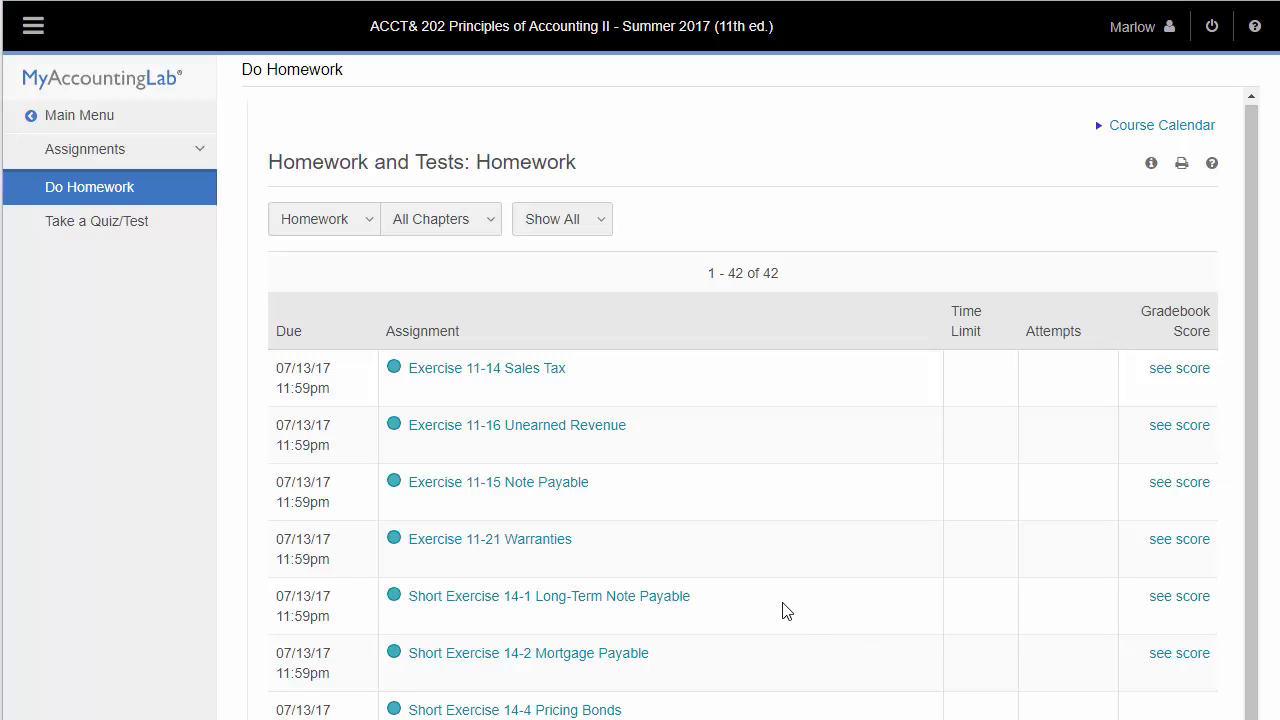
# Open question E13-27 (book/static) of Exercise 13-27 Stock Dividend and dismiss the Instructor Tip
pyautogui.scroll(-6, 693, 568)
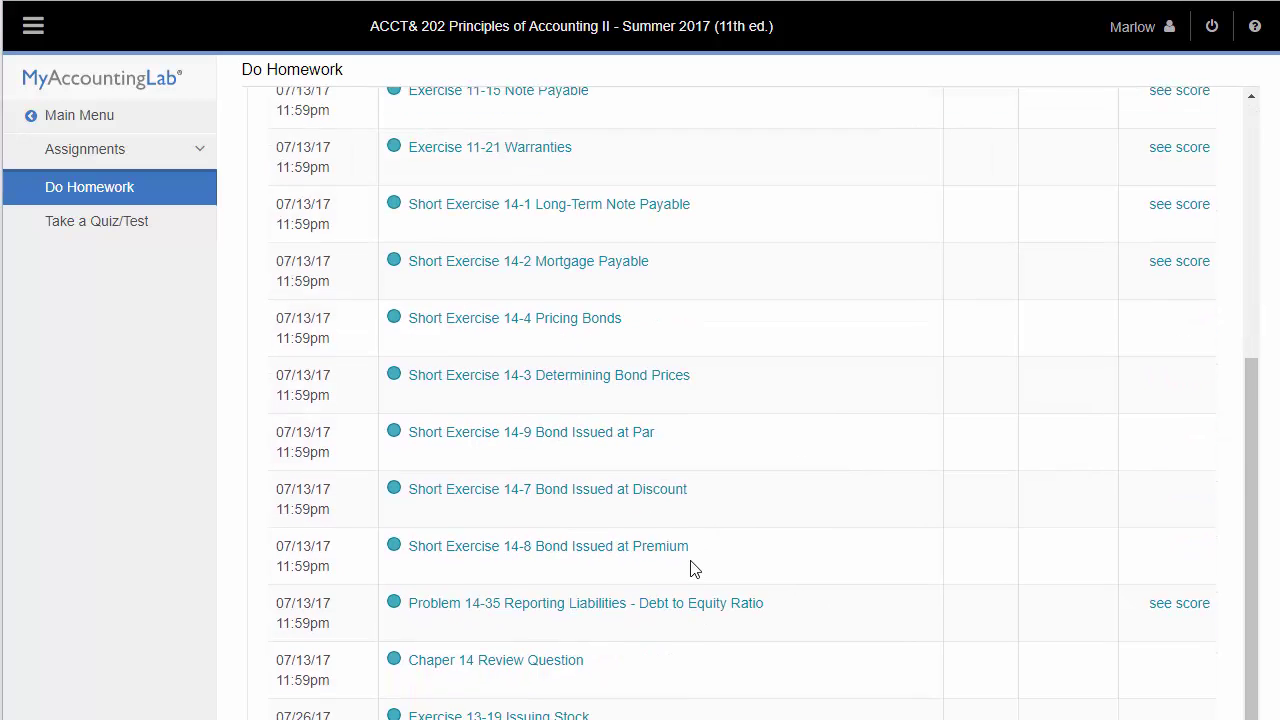
pyautogui.scroll(-3, 693, 568)
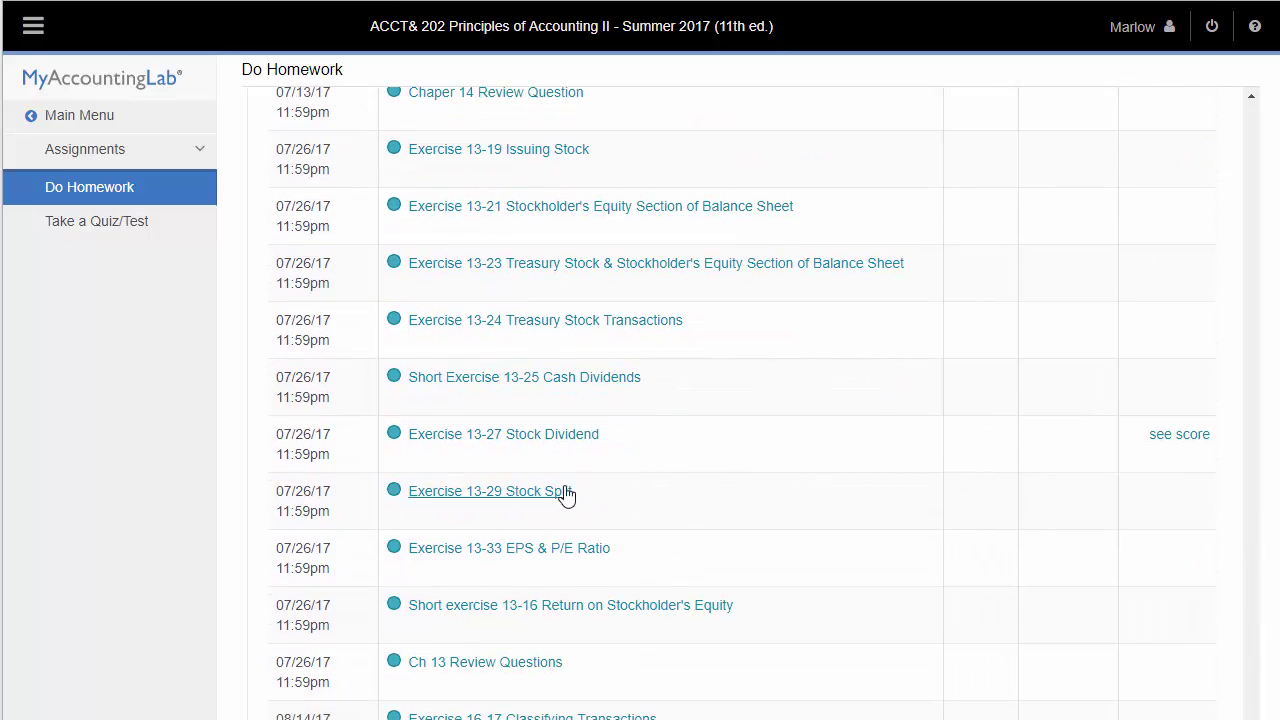
pyautogui.click(558, 441)
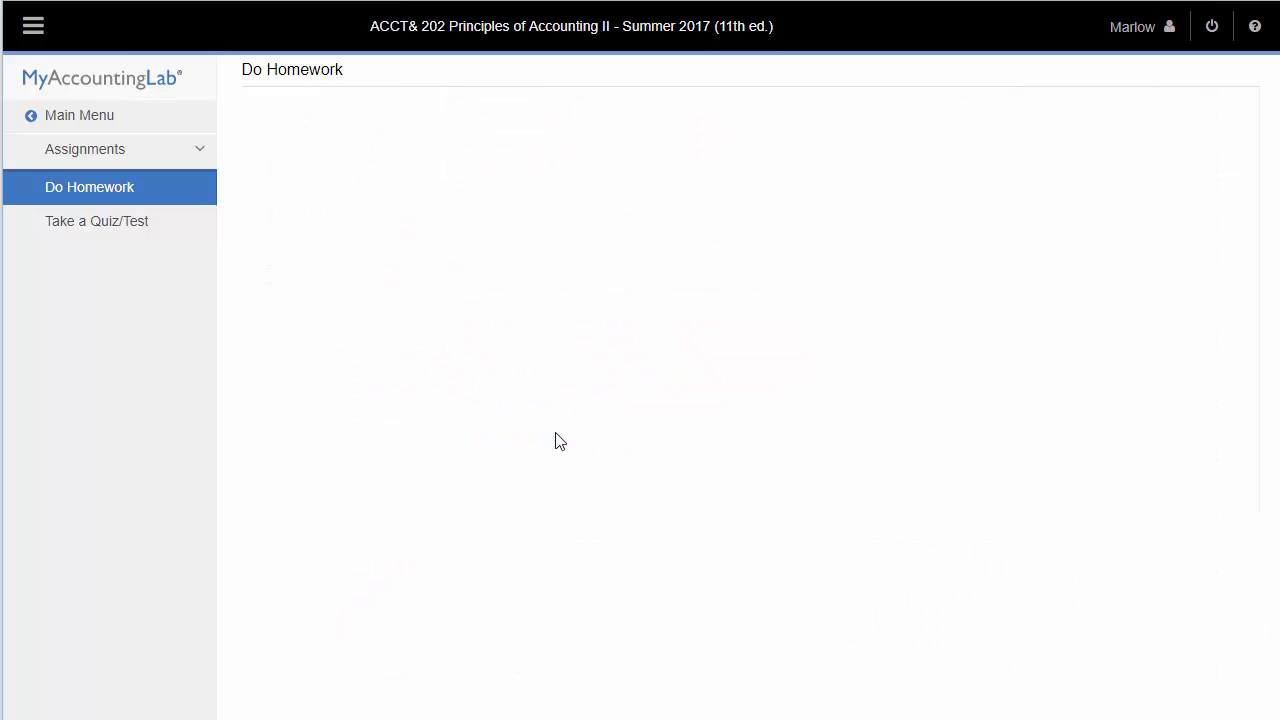
pyautogui.click(391, 500)
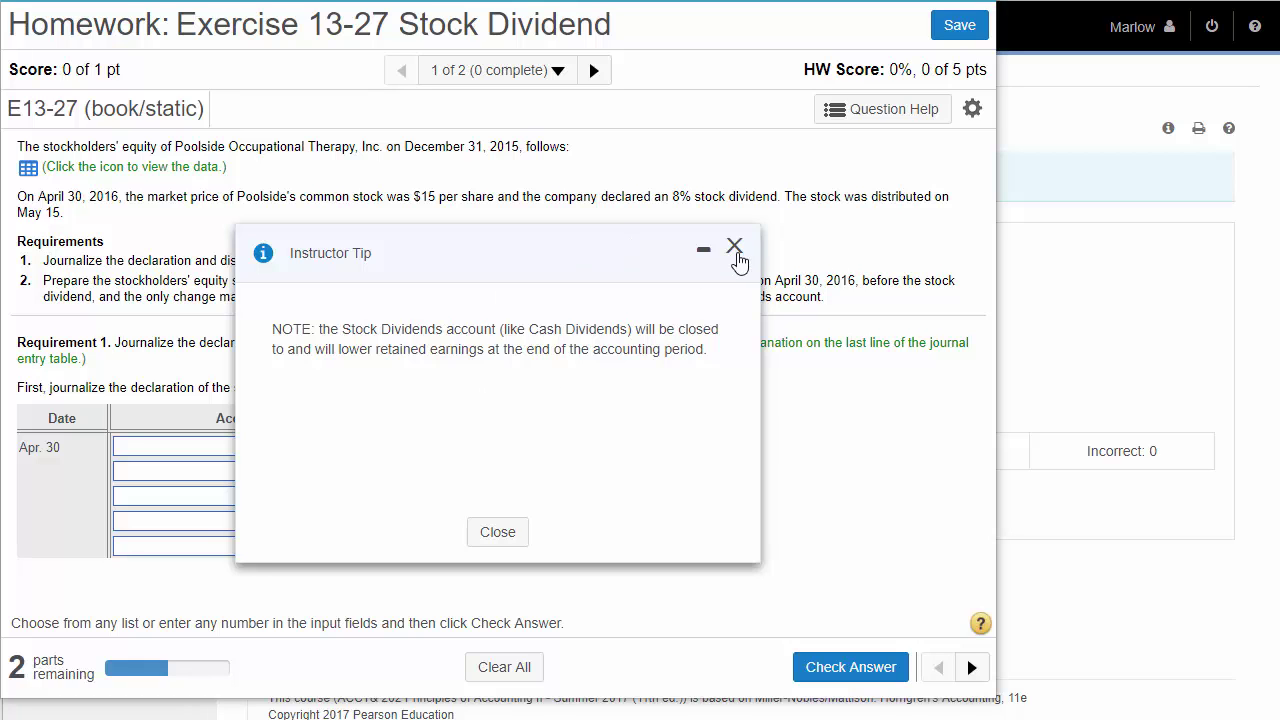
pyautogui.click(498, 533)
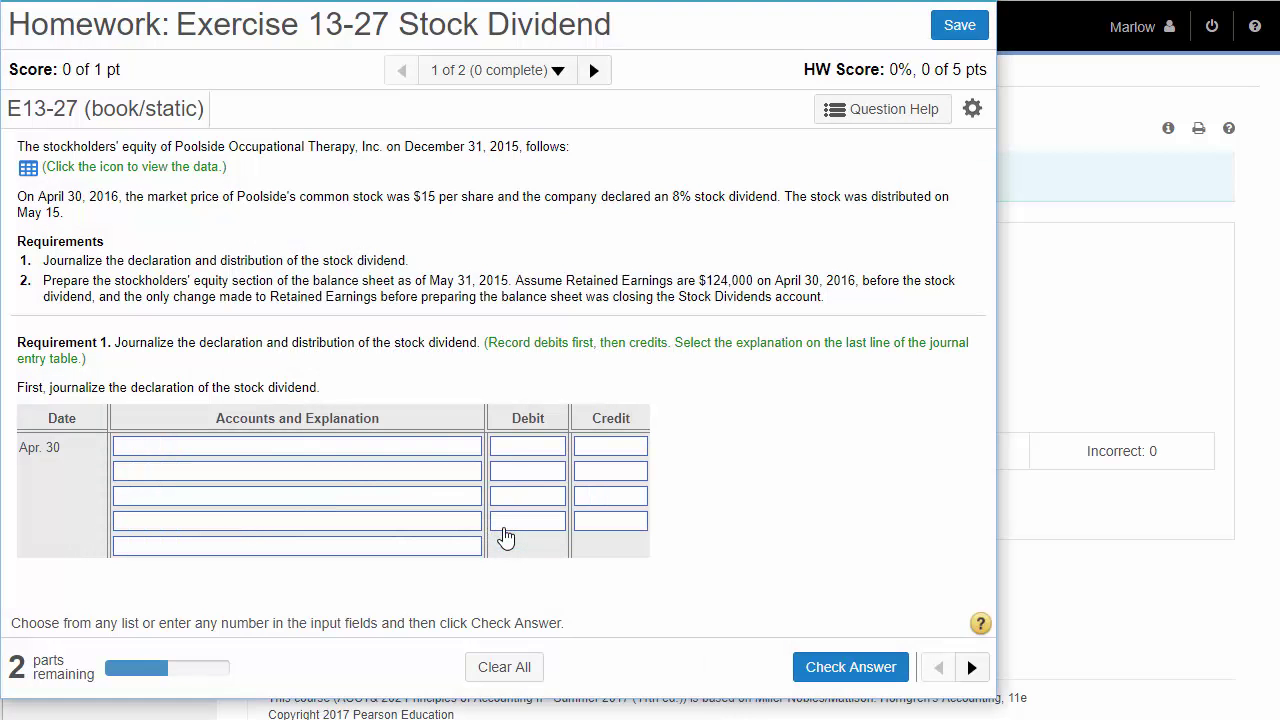
# View the Instructor Tip again through Question Help and close it
pyautogui.click(858, 110)
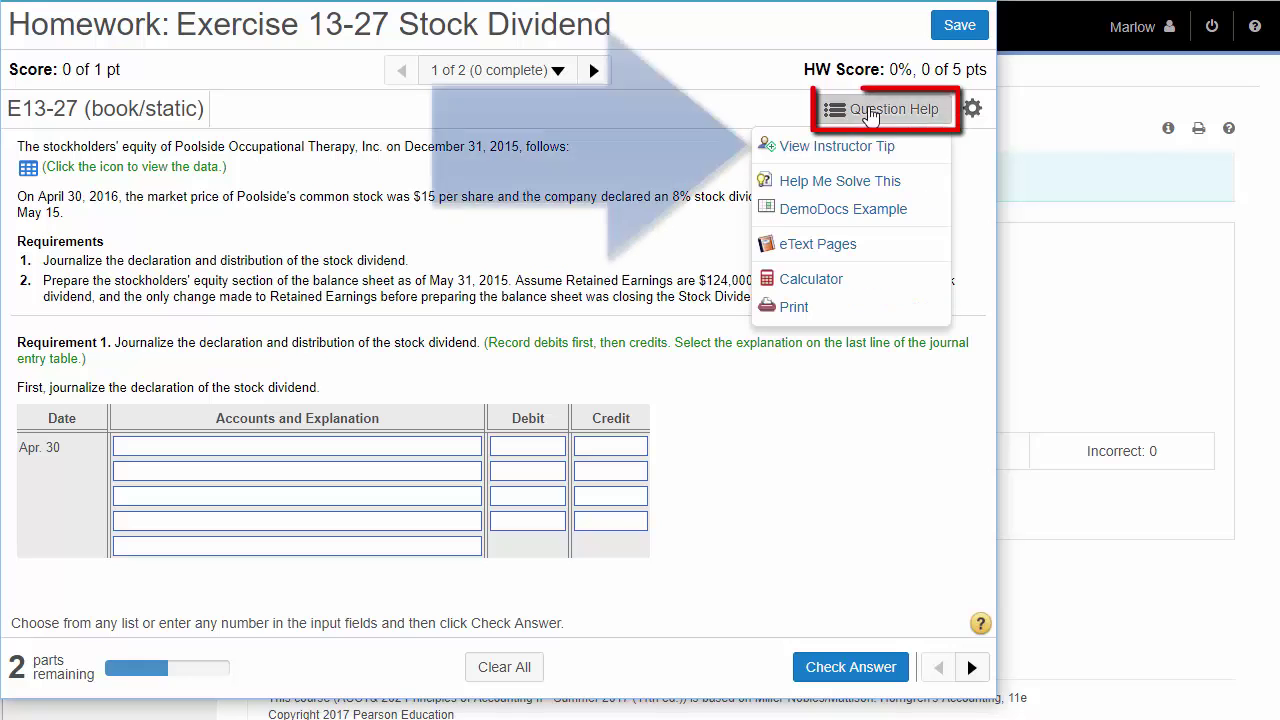
pyautogui.click(842, 148)
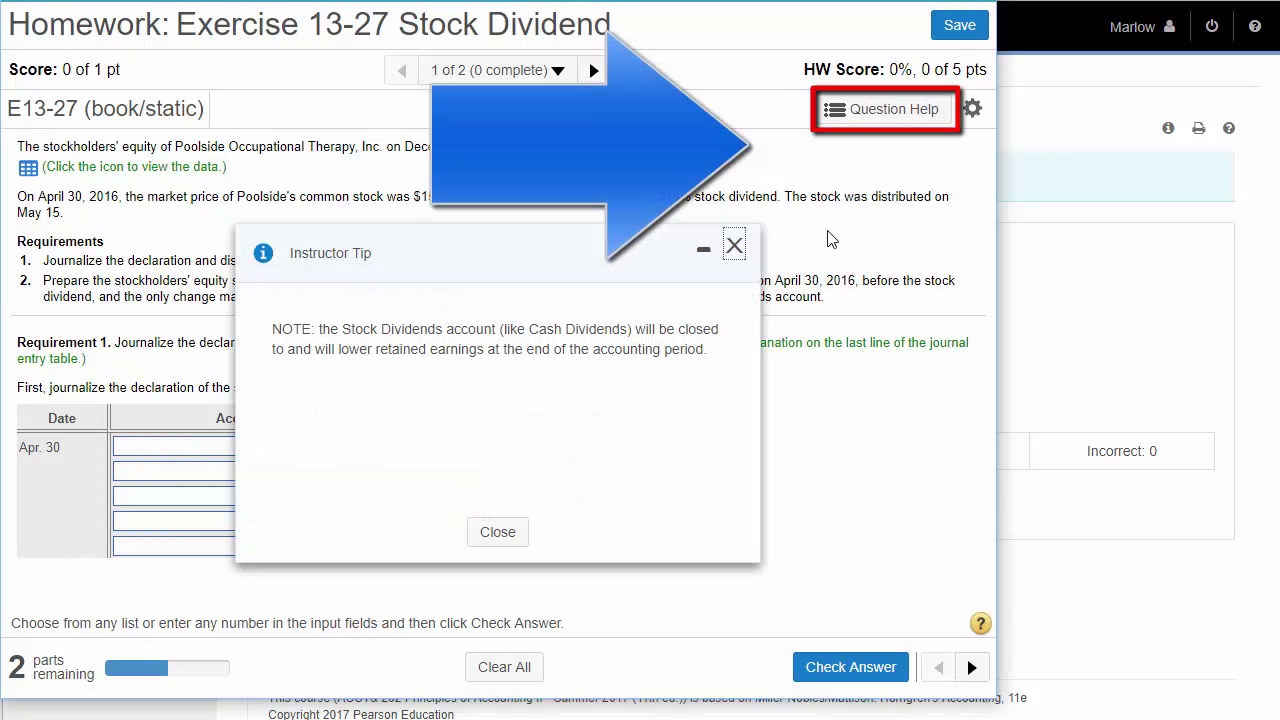
pyautogui.click(498, 533)
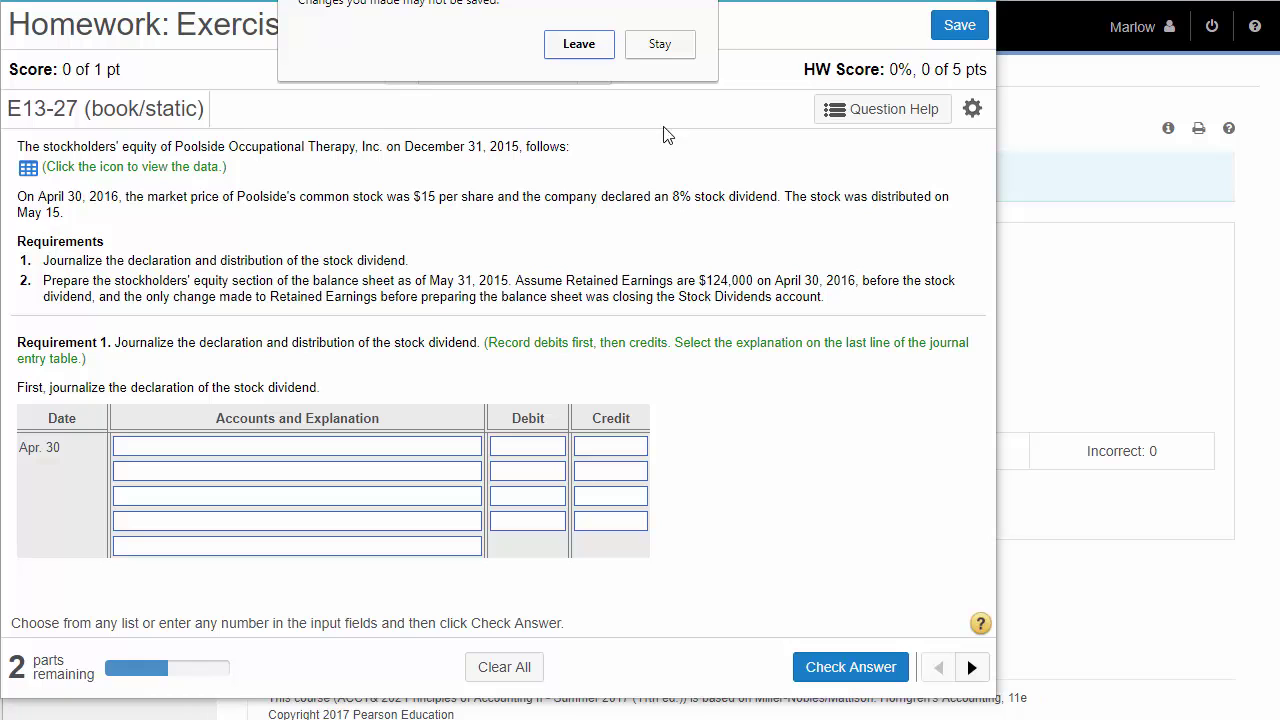
# Leave the Stock Dividend exercise, return to the homework list, and go back to the course's main menu
pyautogui.click(590, 50)
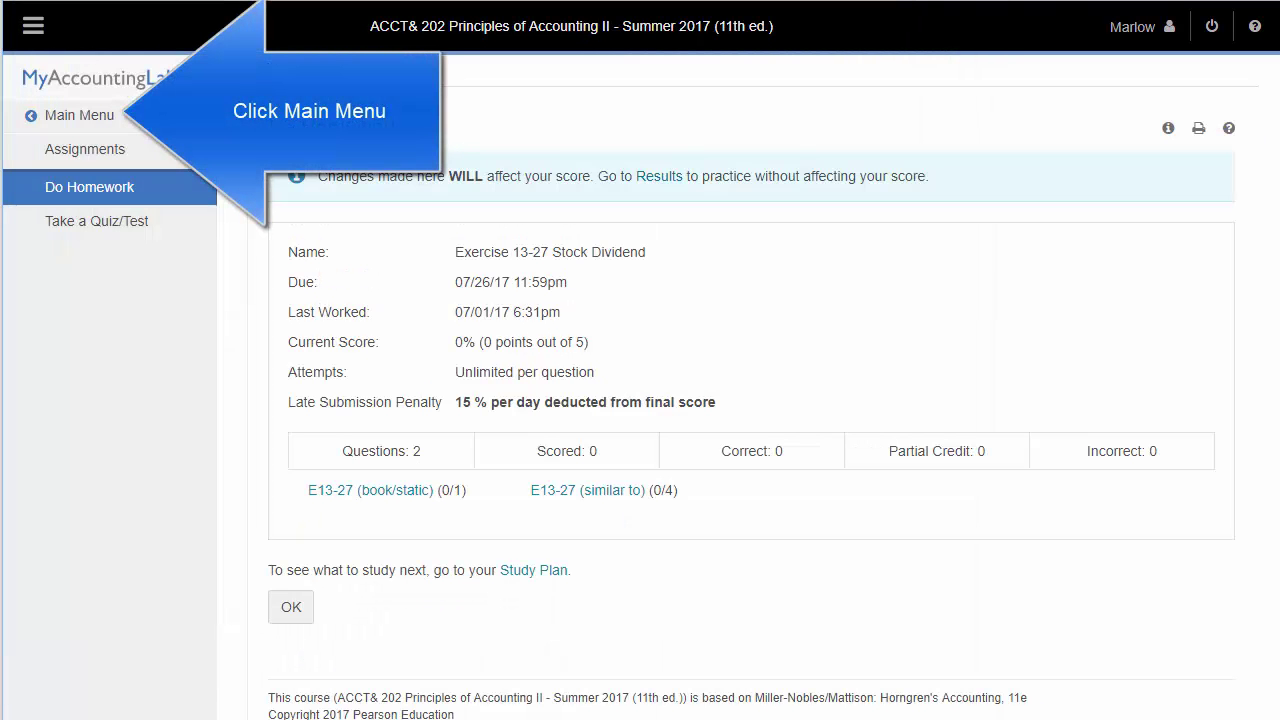
pyautogui.click(291, 607)
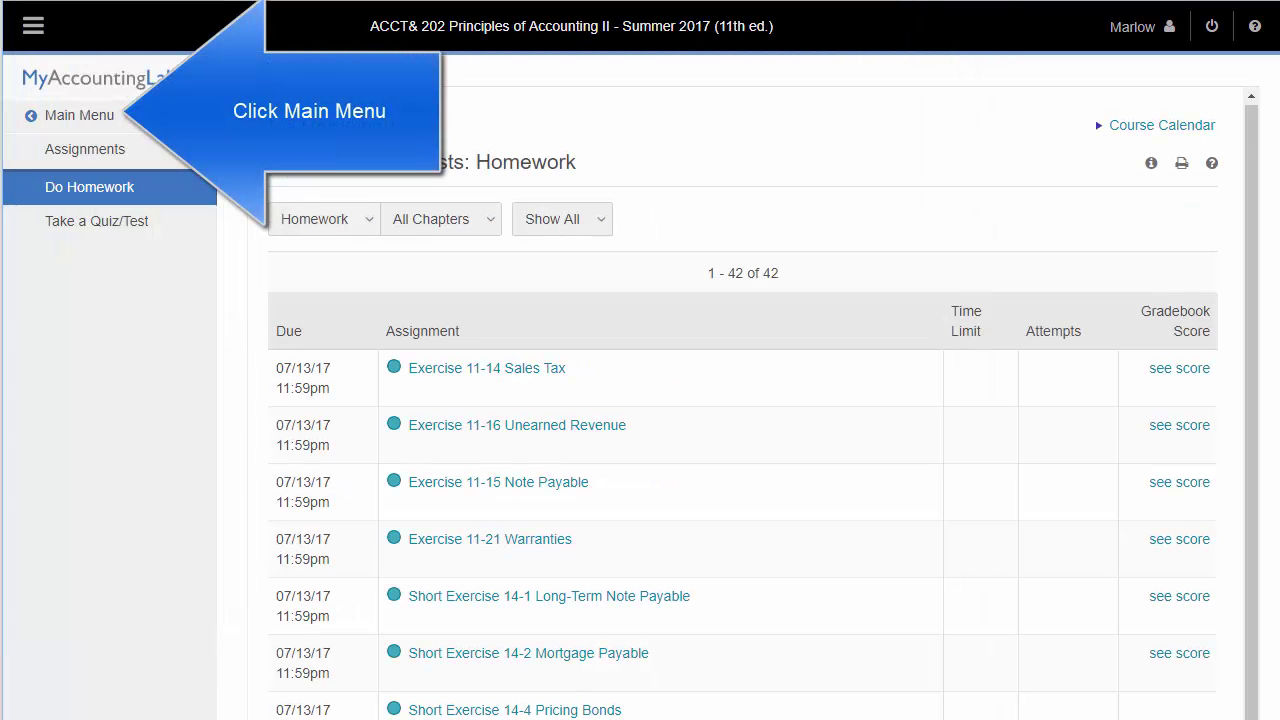
pyautogui.click(73, 113)
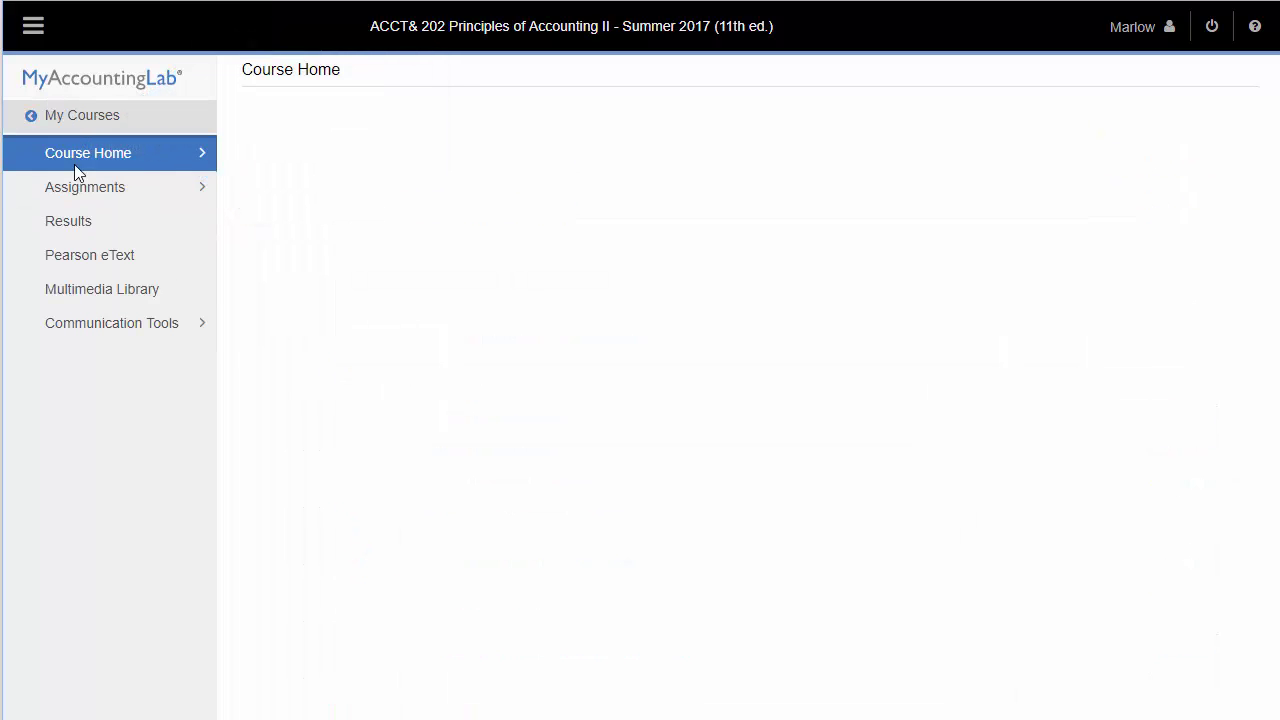
# Open the Complete Pearson eText from the course and jump to page 1212
pyautogui.click(94, 262)
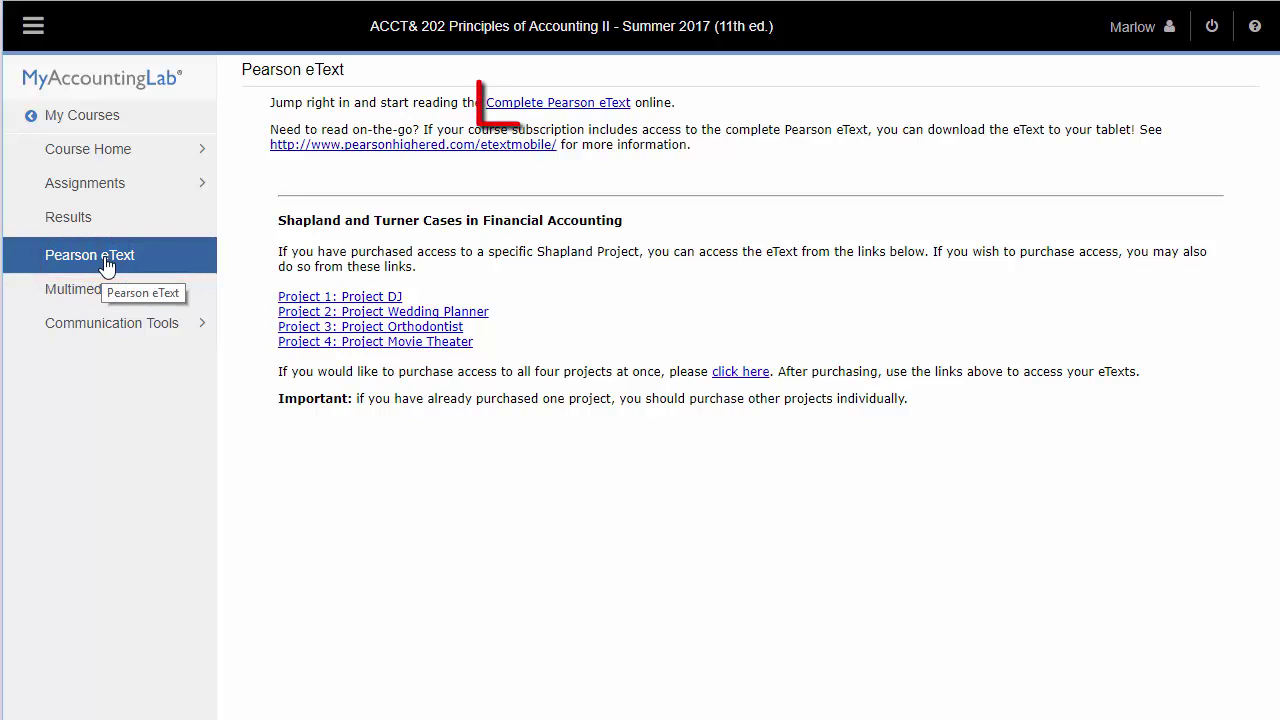
pyautogui.click(546, 104)
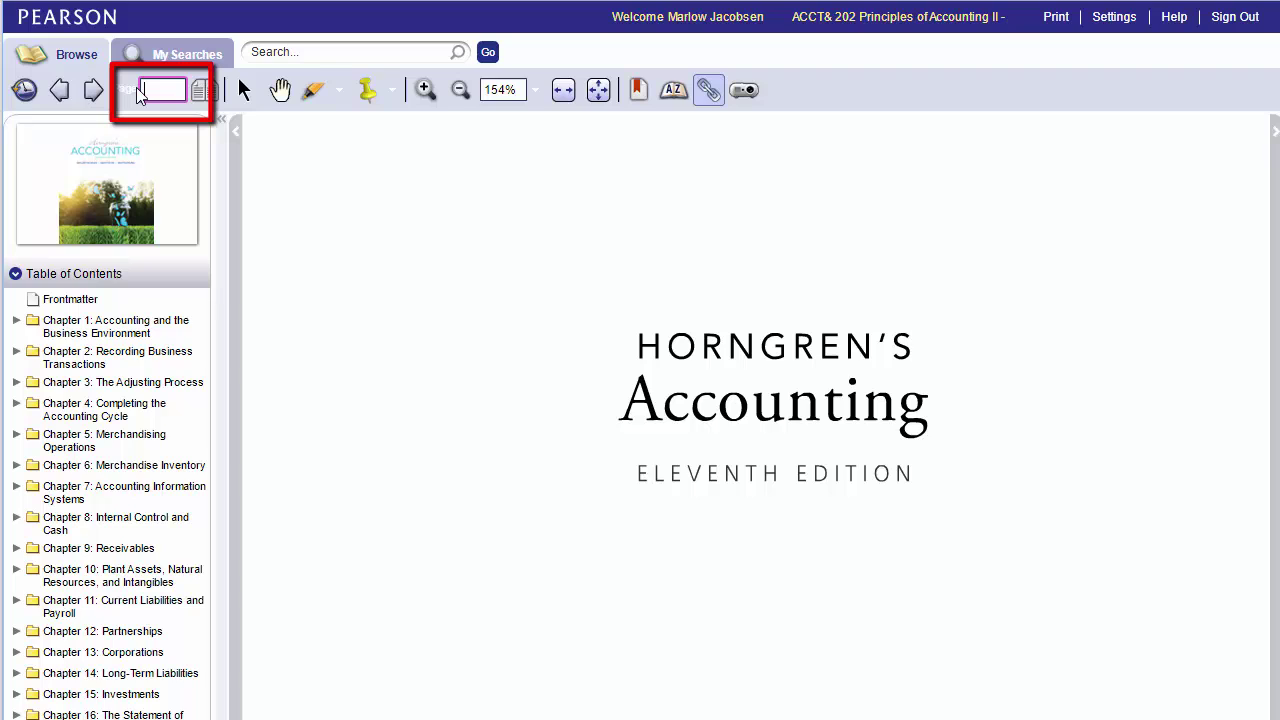
pyautogui.press('Return')
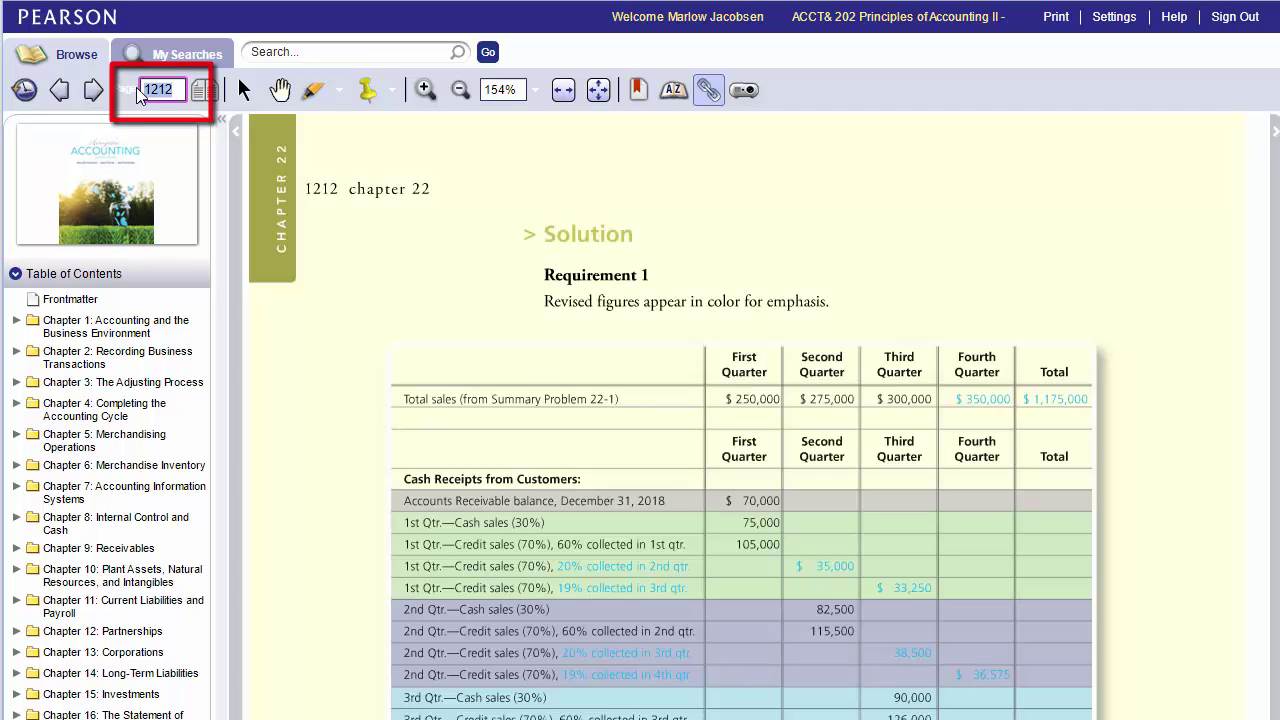
# Page backward through chapter 22 of the eText from page 1212 to page 1206
pyautogui.click(60, 91)
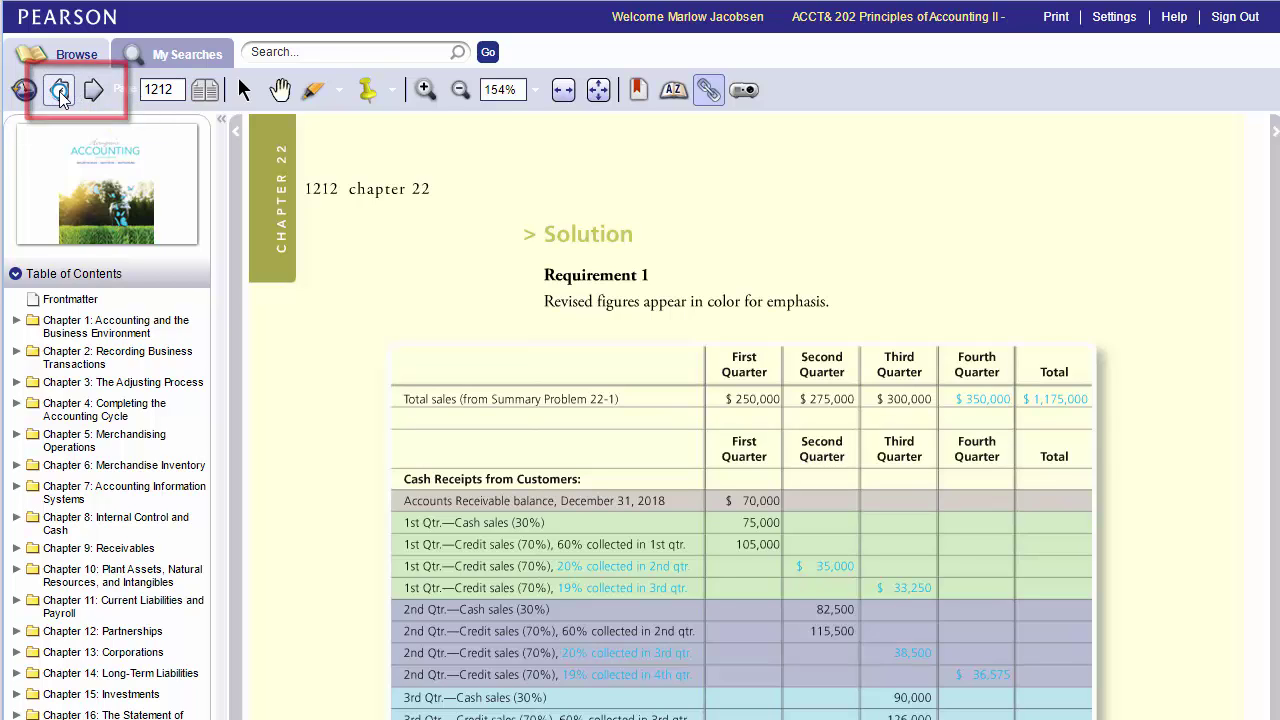
pyautogui.click(59, 91)
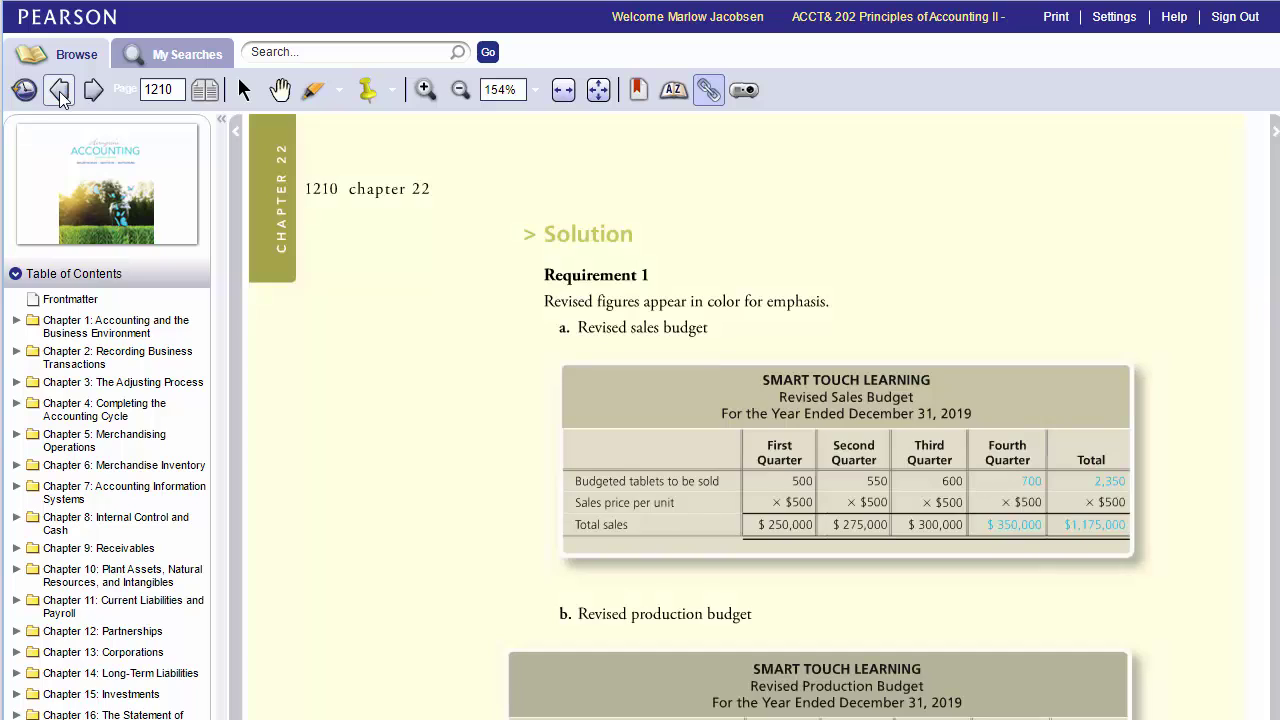
pyautogui.click(59, 91)
pyautogui.click(59, 91)
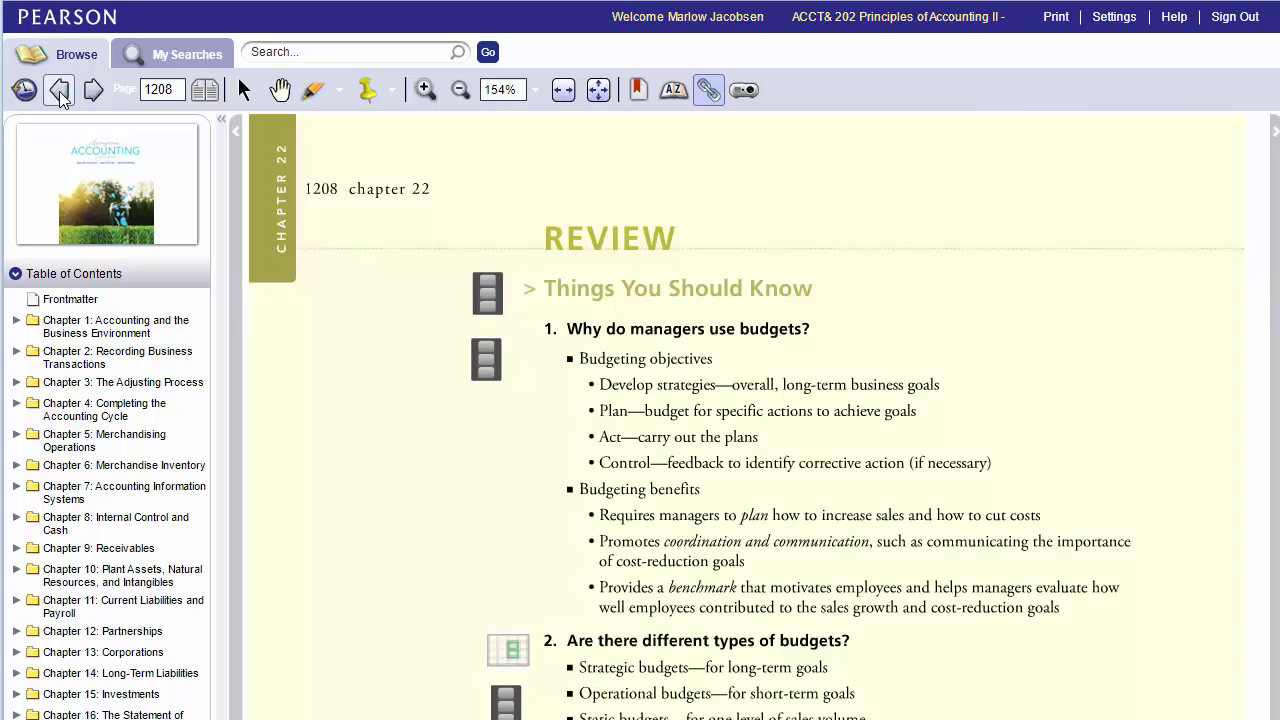
pyautogui.click(59, 91)
pyautogui.click(59, 91)
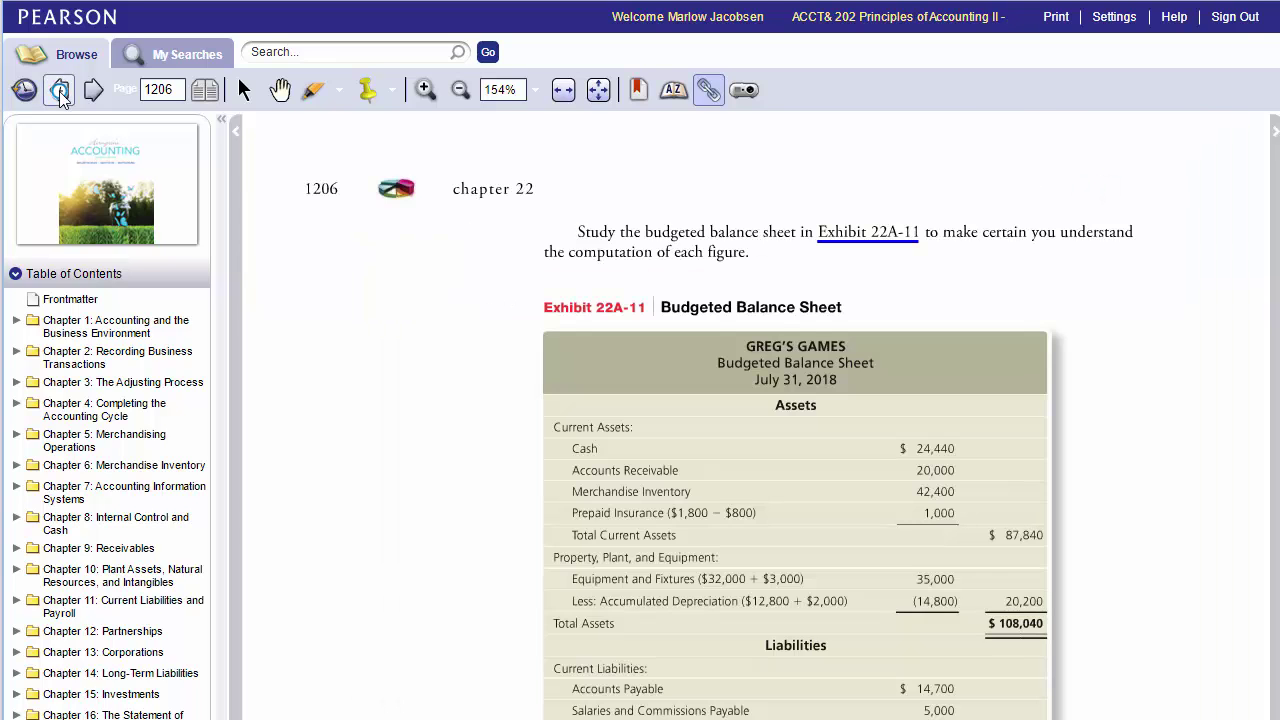
# Page backward through chapter 22 of the eText from page 1206 to page 1202
pyautogui.click(59, 91)
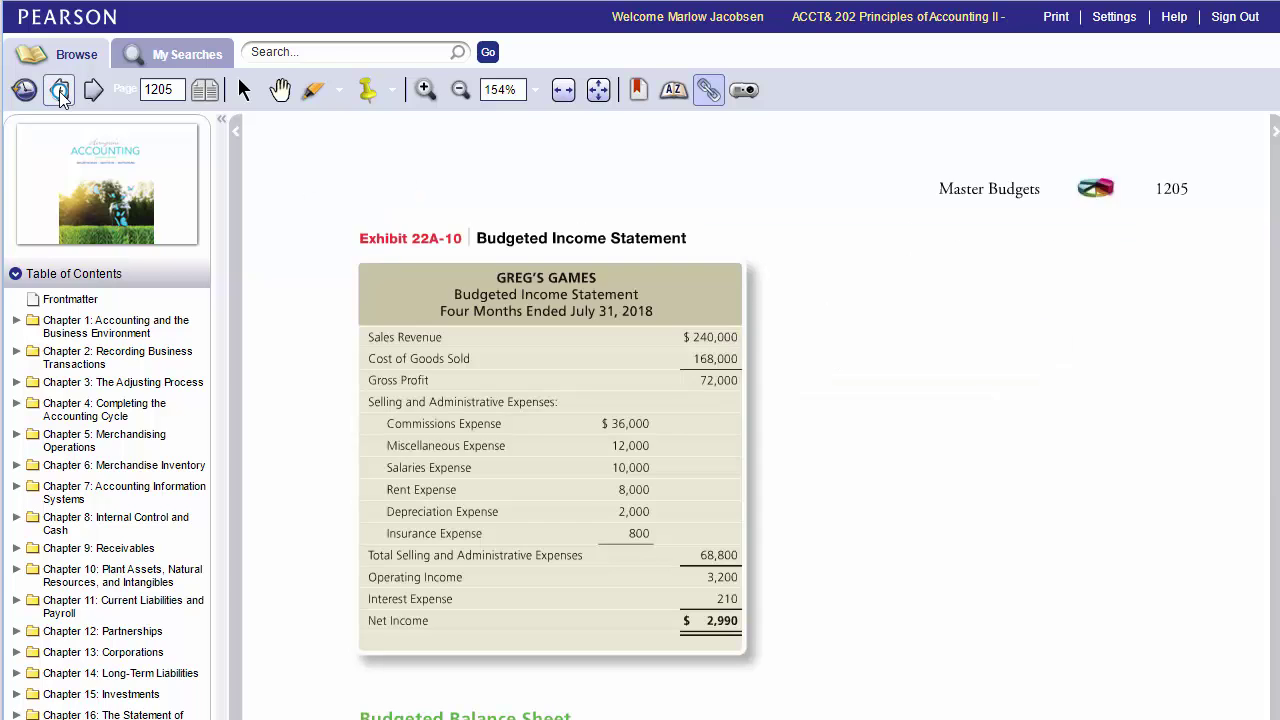
pyautogui.click(59, 91)
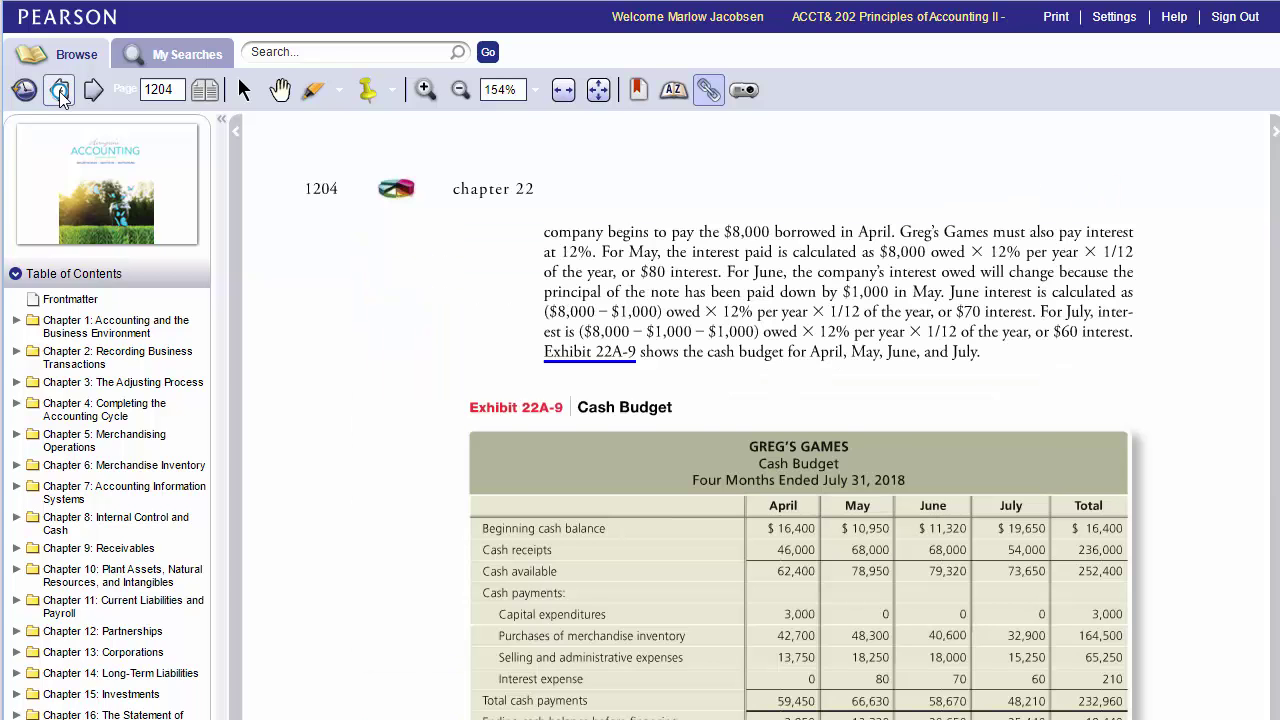
pyautogui.click(59, 91)
pyautogui.click(59, 91)
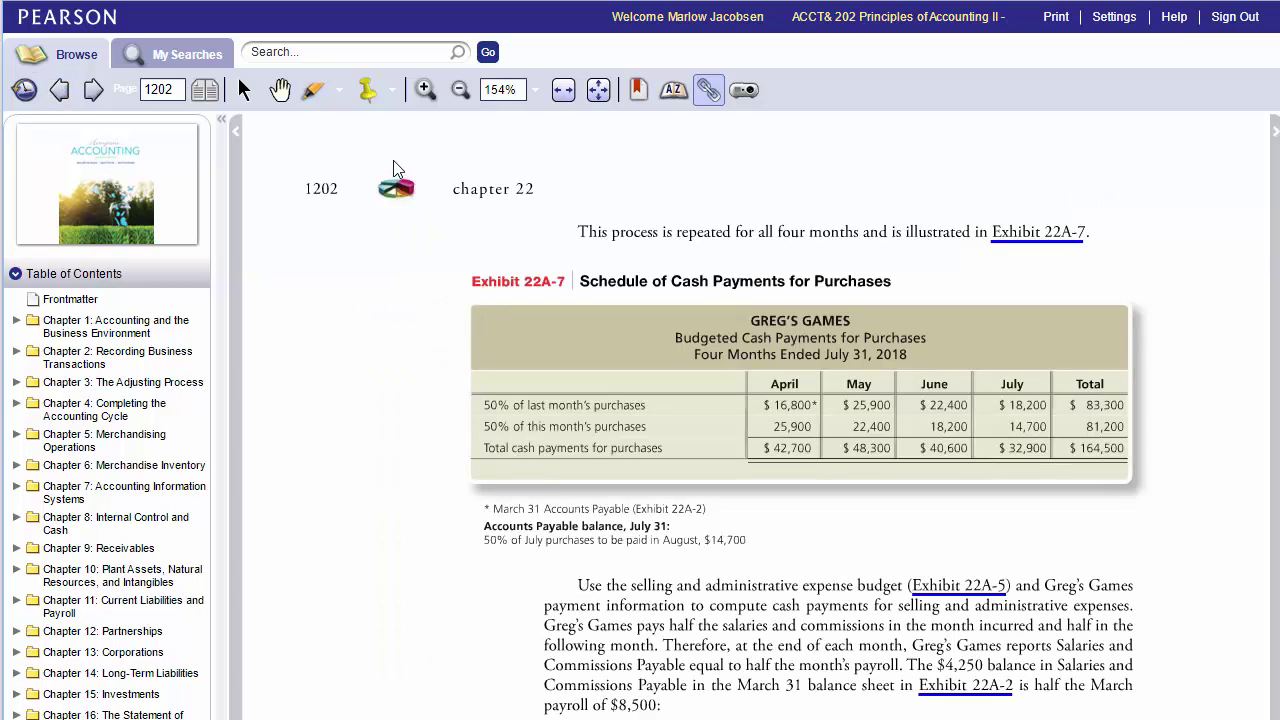
# Highlight the sentence beginning "Use the selling and administrative expense budget" in yellow on page 1202
pyautogui.click(340, 92)
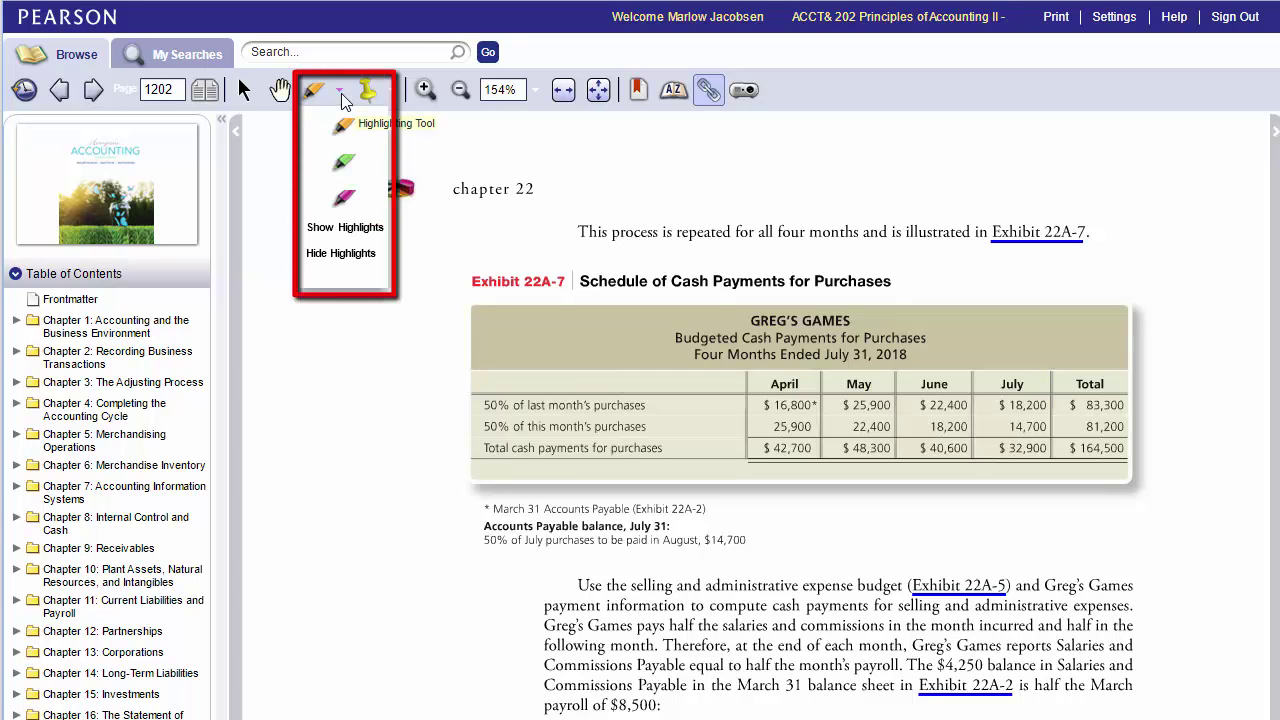
pyautogui.click(343, 140)
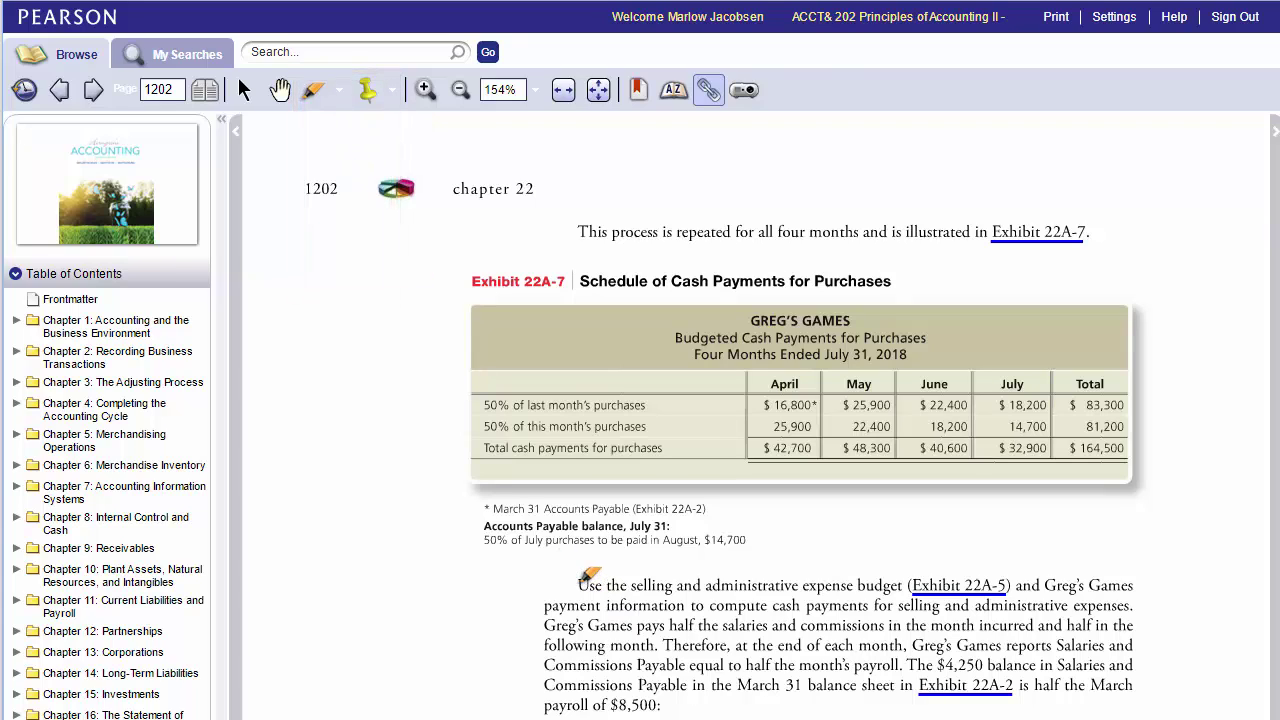
pyautogui.moveTo(577, 586)
pyautogui.mouseDown()
pyautogui.moveTo(900, 600)
pyautogui.moveTo(989, 612)
pyautogui.moveTo(1045, 648)
pyautogui.moveTo(1134, 620)
pyautogui.mouseUp()
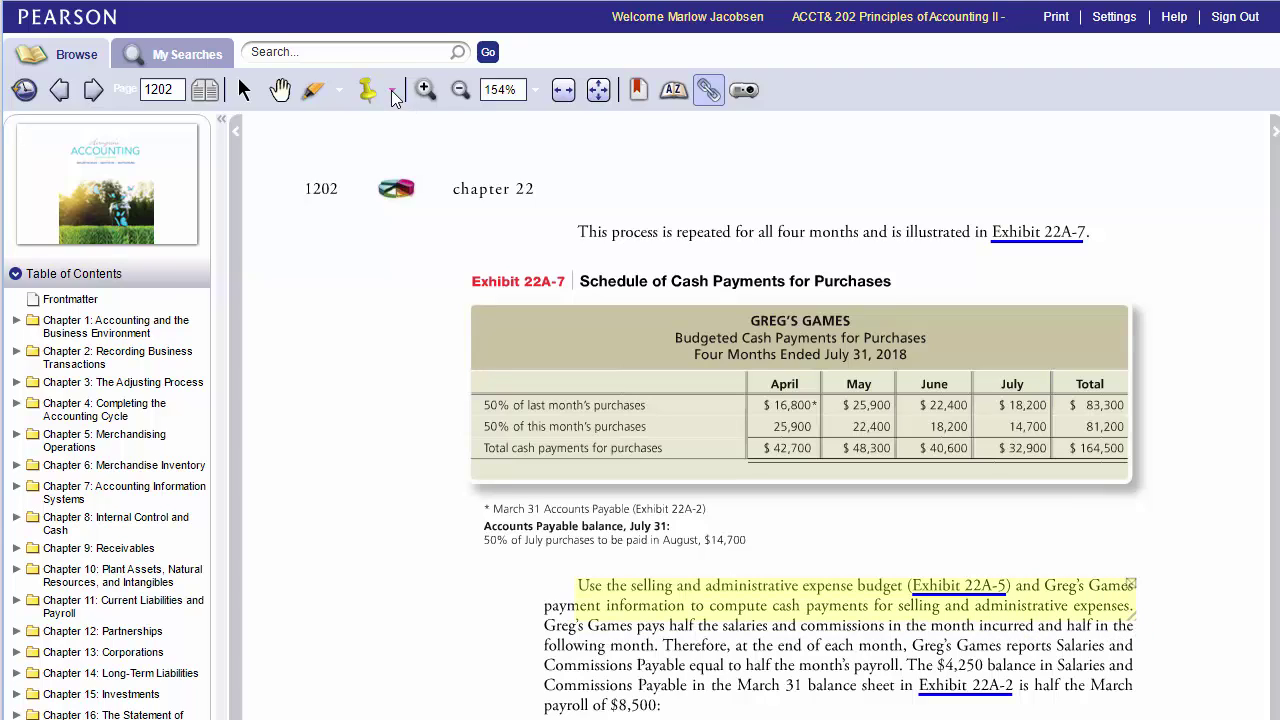
# Highlight the words "payroll of $8,500:" at the end of the same paragraph in pink
pyautogui.click(340, 92)
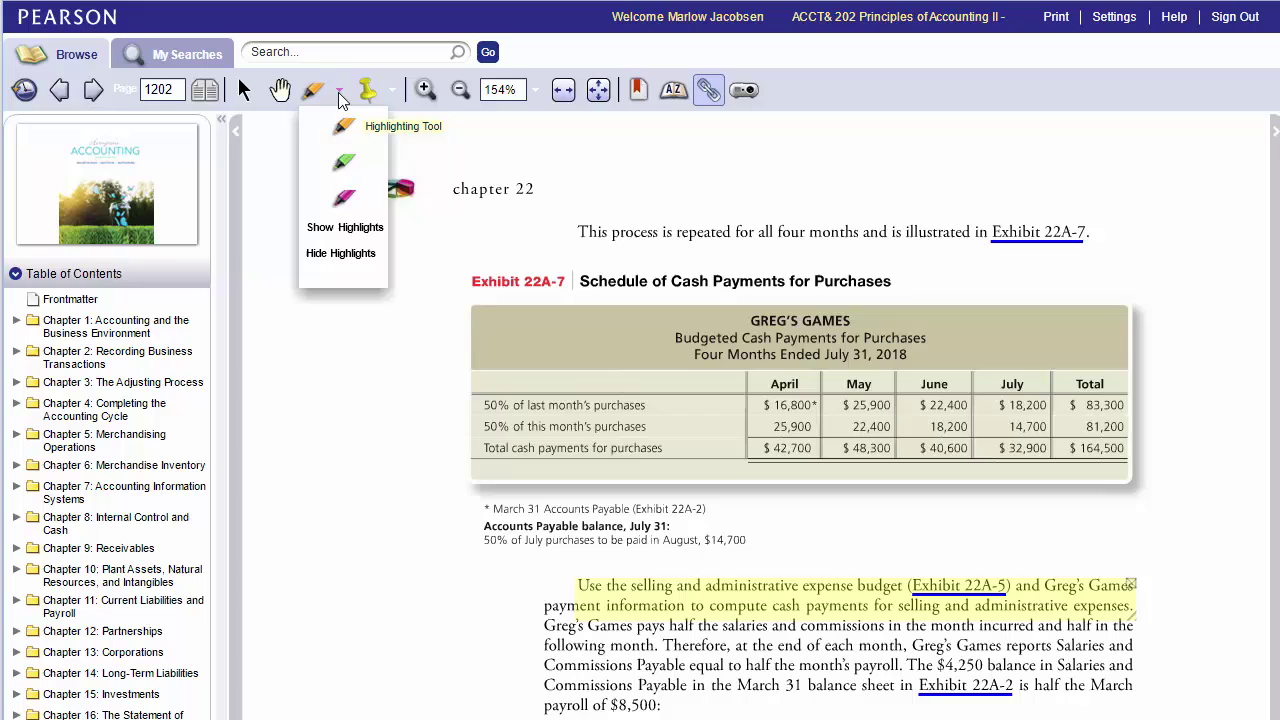
pyautogui.click(338, 198)
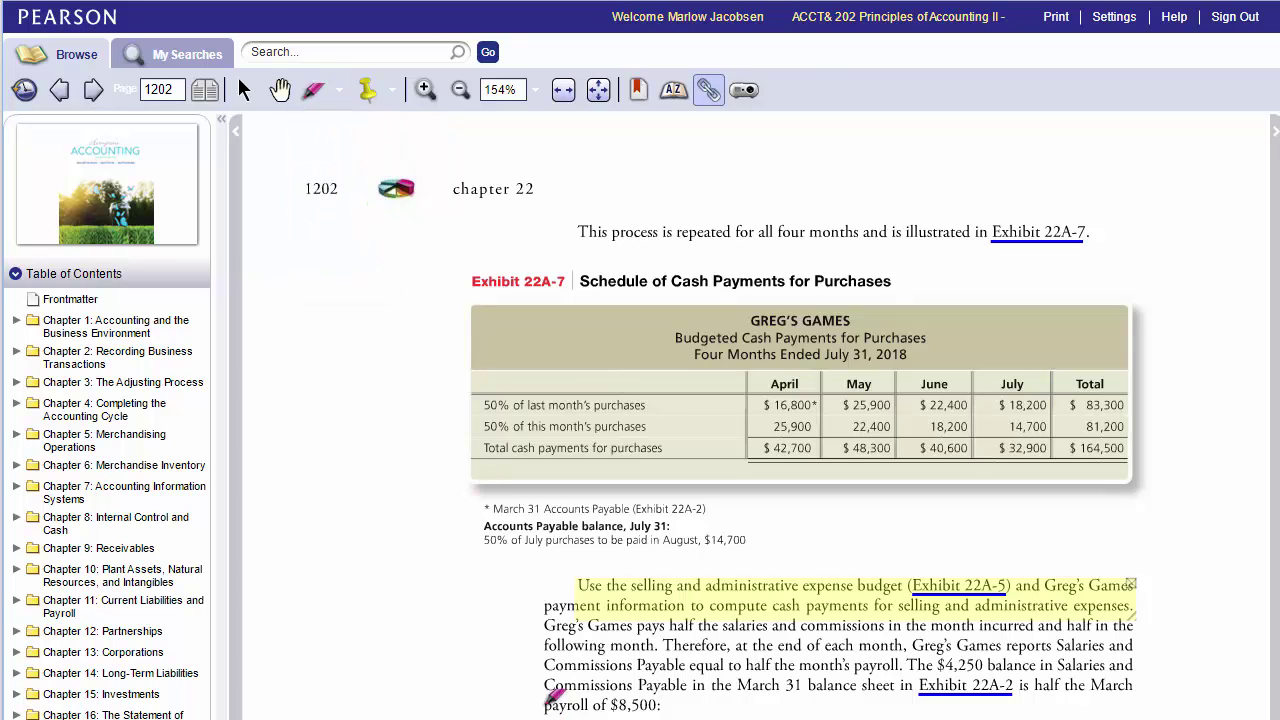
pyautogui.moveTo(542, 704); pyautogui.dragTo(664, 705)
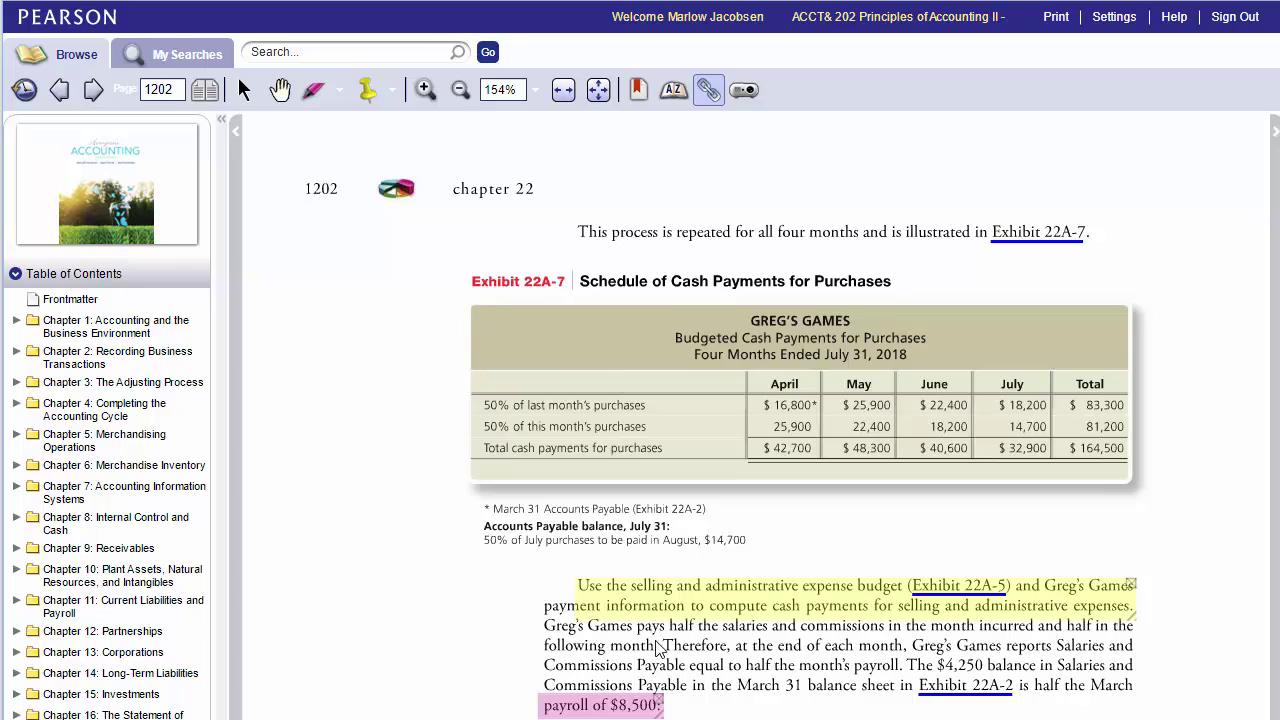
# Highlight the amounts in the "50% of last month's purchases" row of Exhibit 22A-7 in green
pyautogui.click(341, 93)
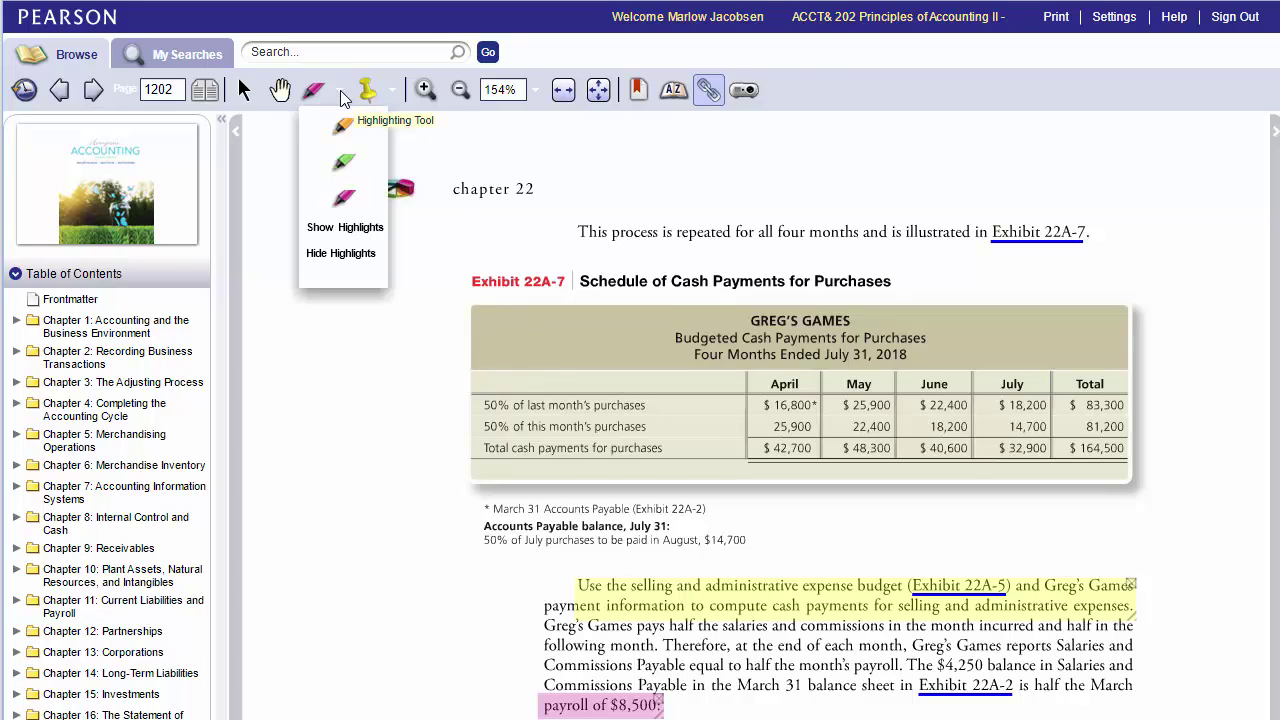
pyautogui.click(346, 161)
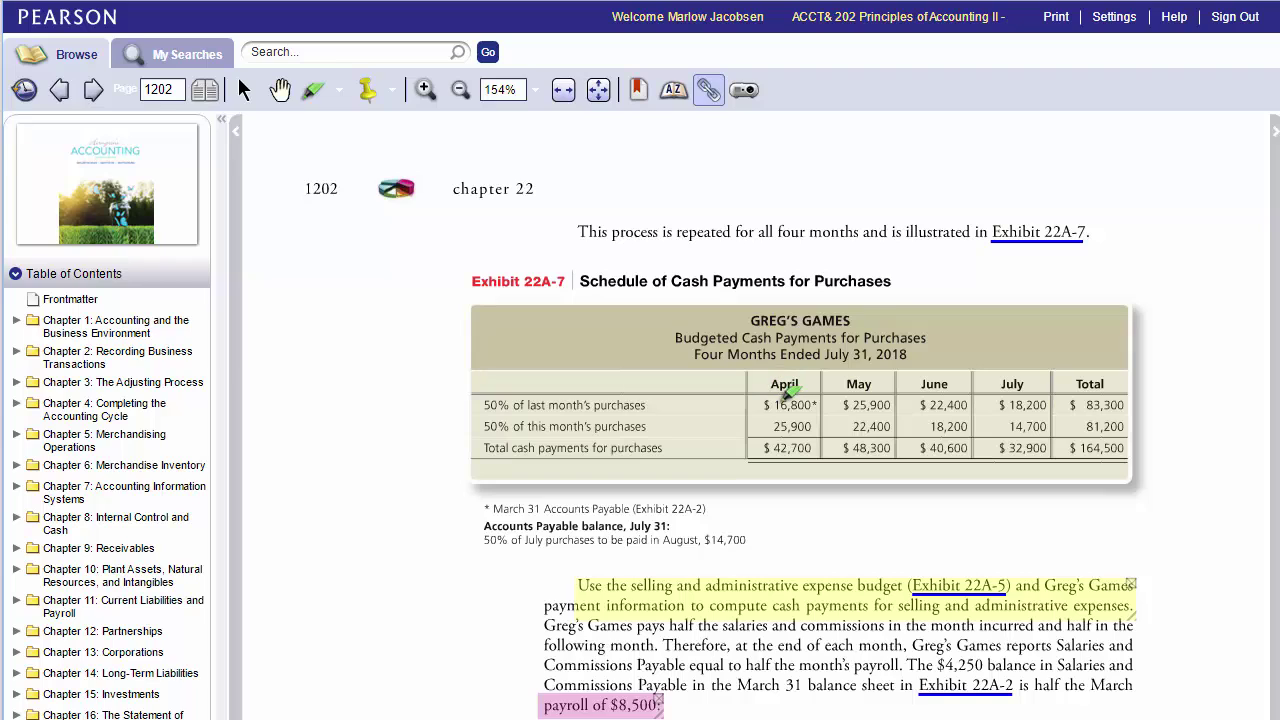
pyautogui.moveTo(757, 405); pyautogui.dragTo(1130, 403)
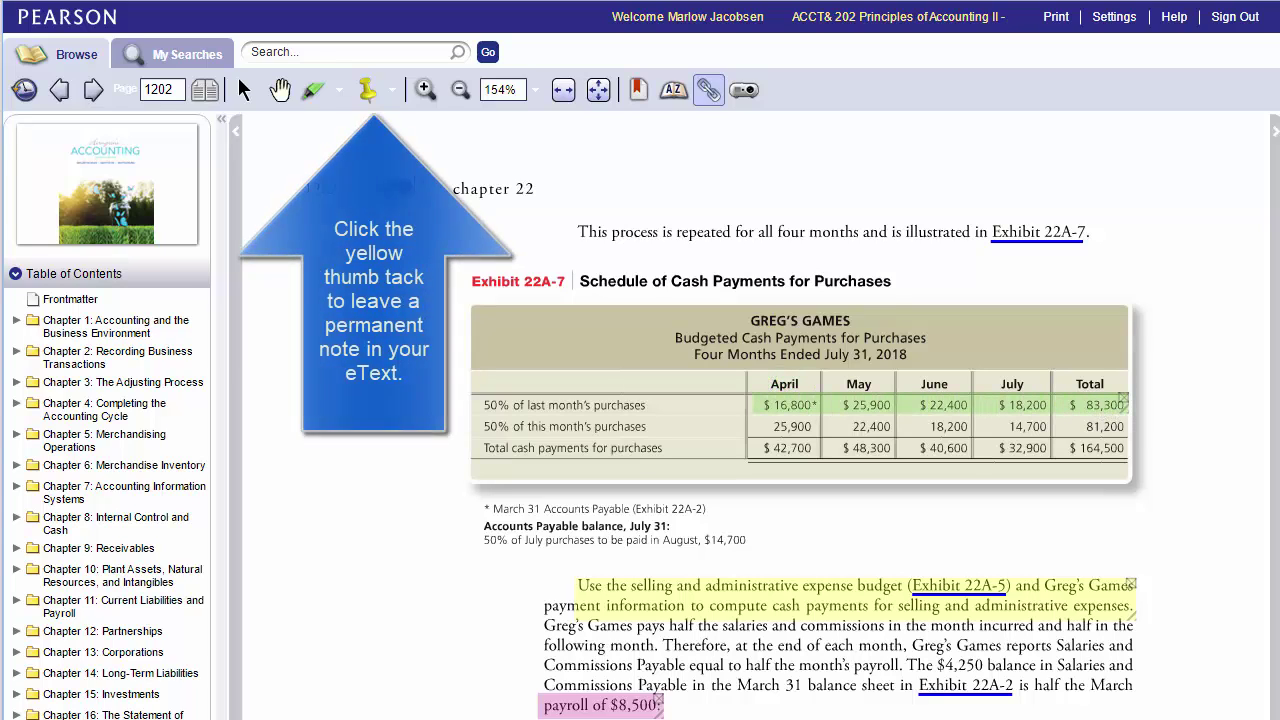
# Pin a private note in the margin beside Exhibit 22A-7 reading "Put your note here.", save it and close it
pyautogui.click(368, 92)
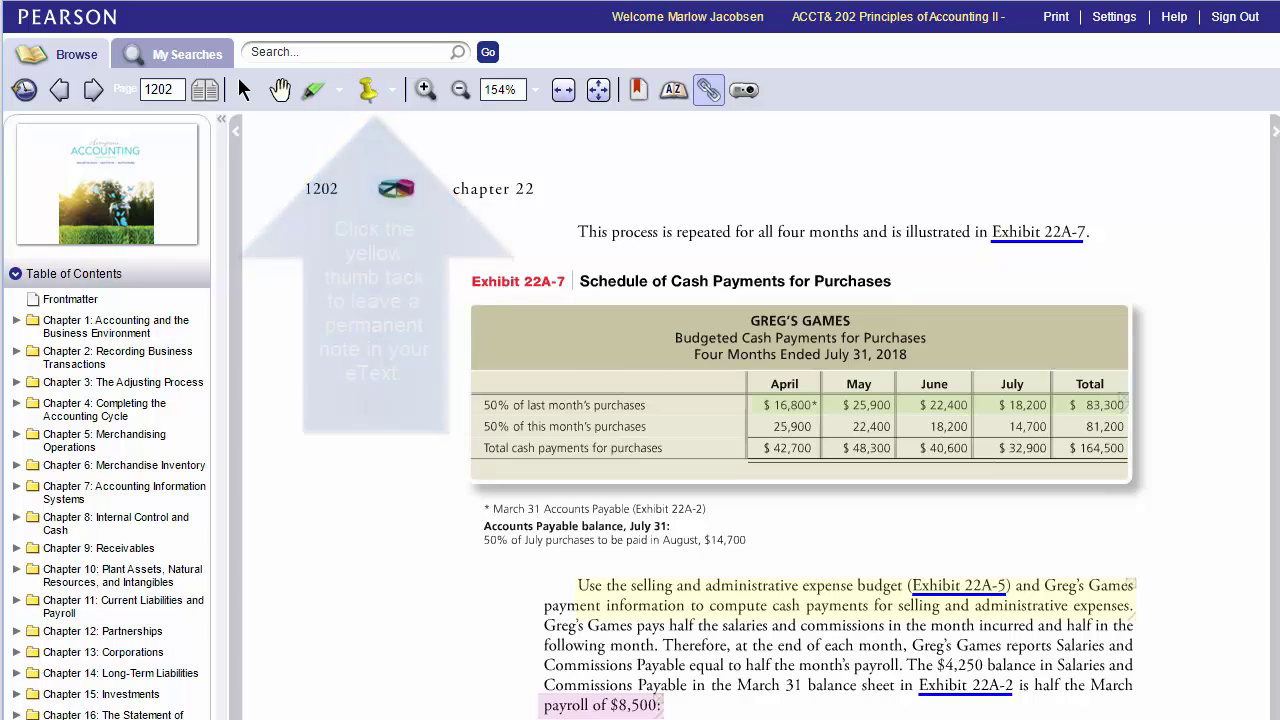
pyautogui.click(287, 245)
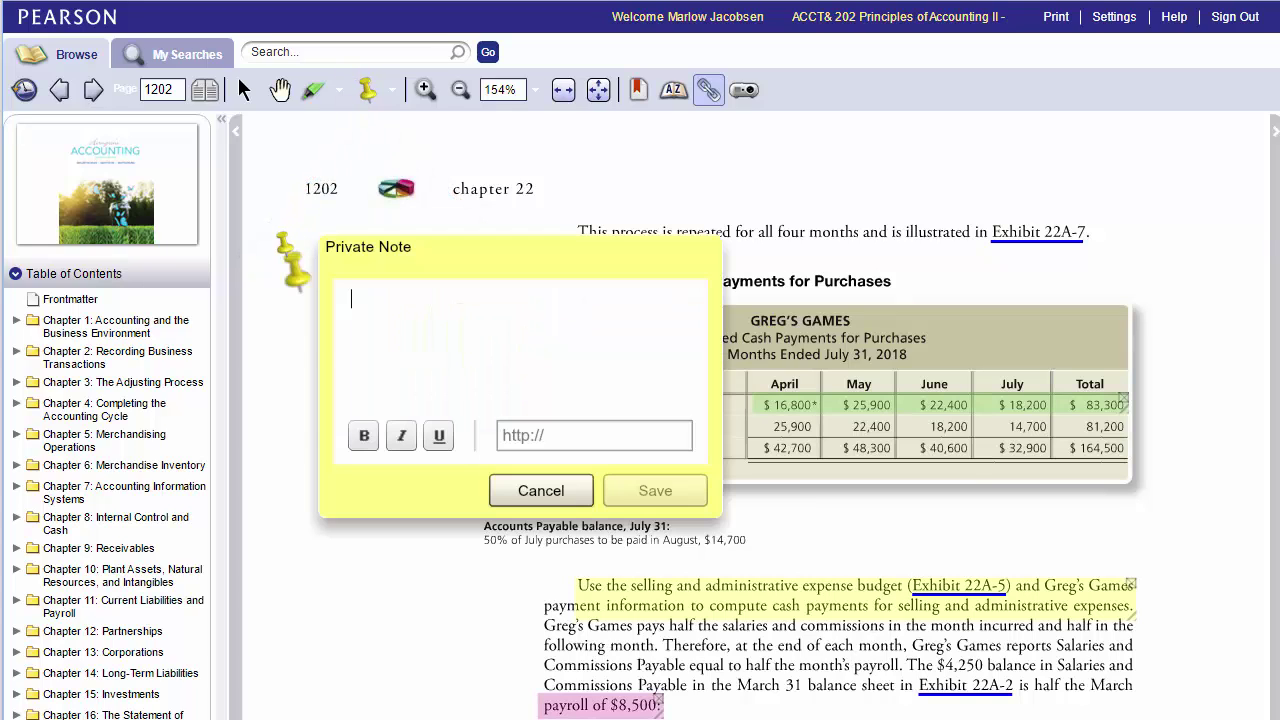
pyautogui.write('Put ')
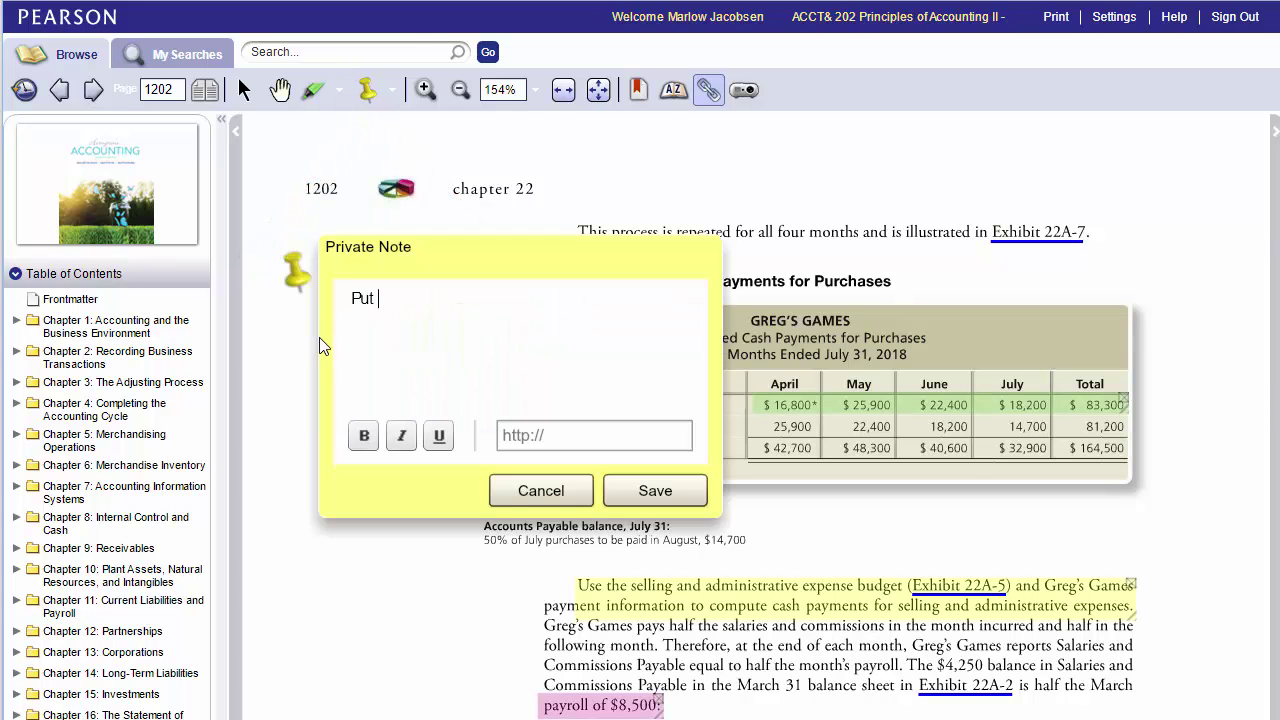
pyautogui.write('your note here.')
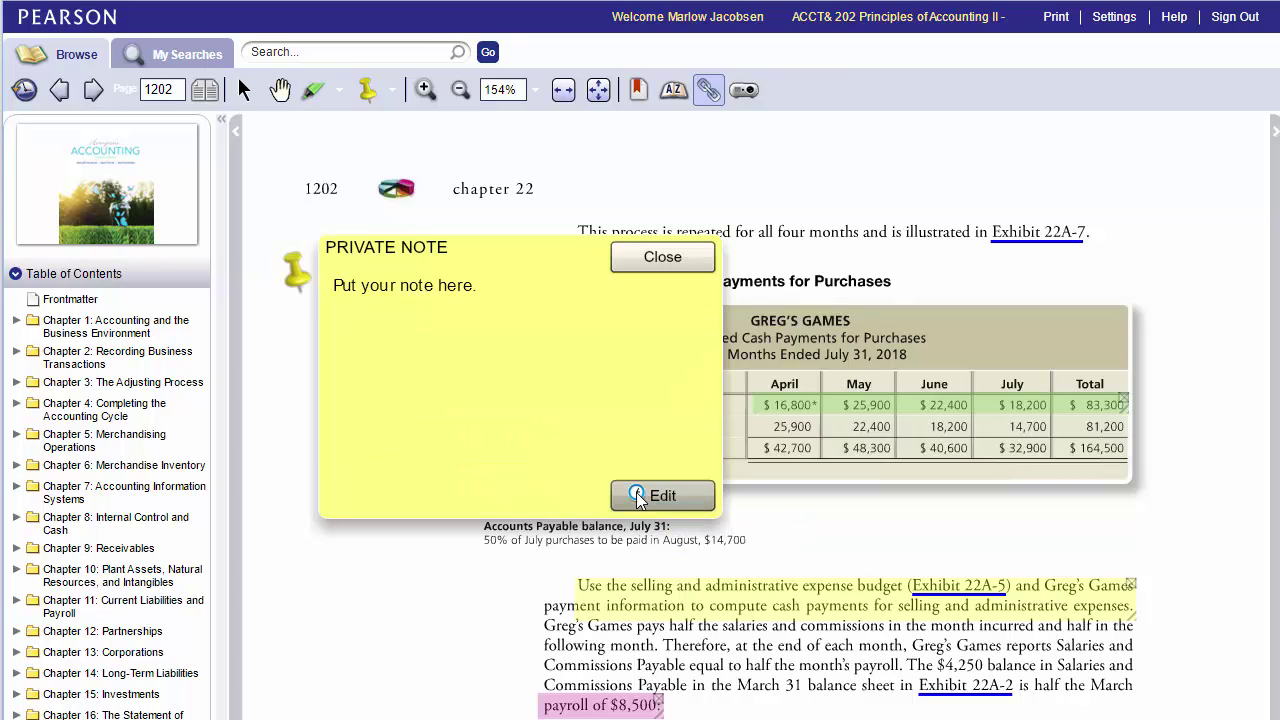
pyautogui.click(640, 492)
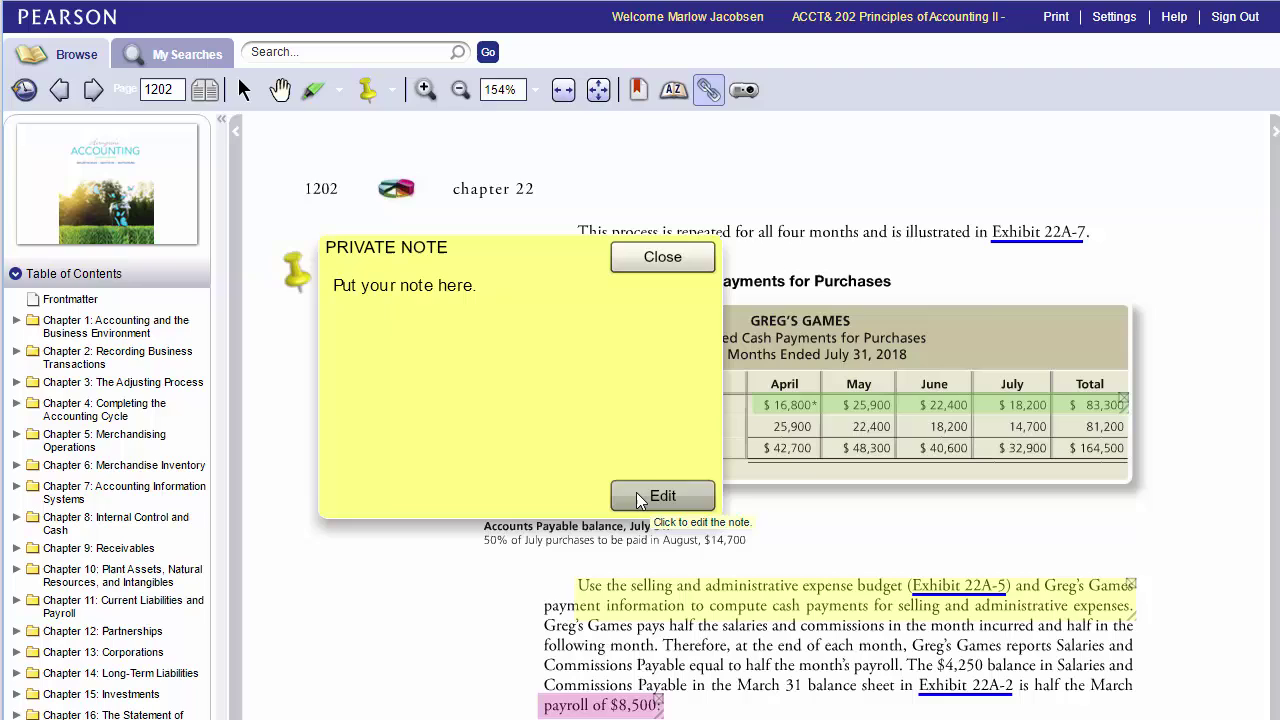
pyautogui.click(674, 266)
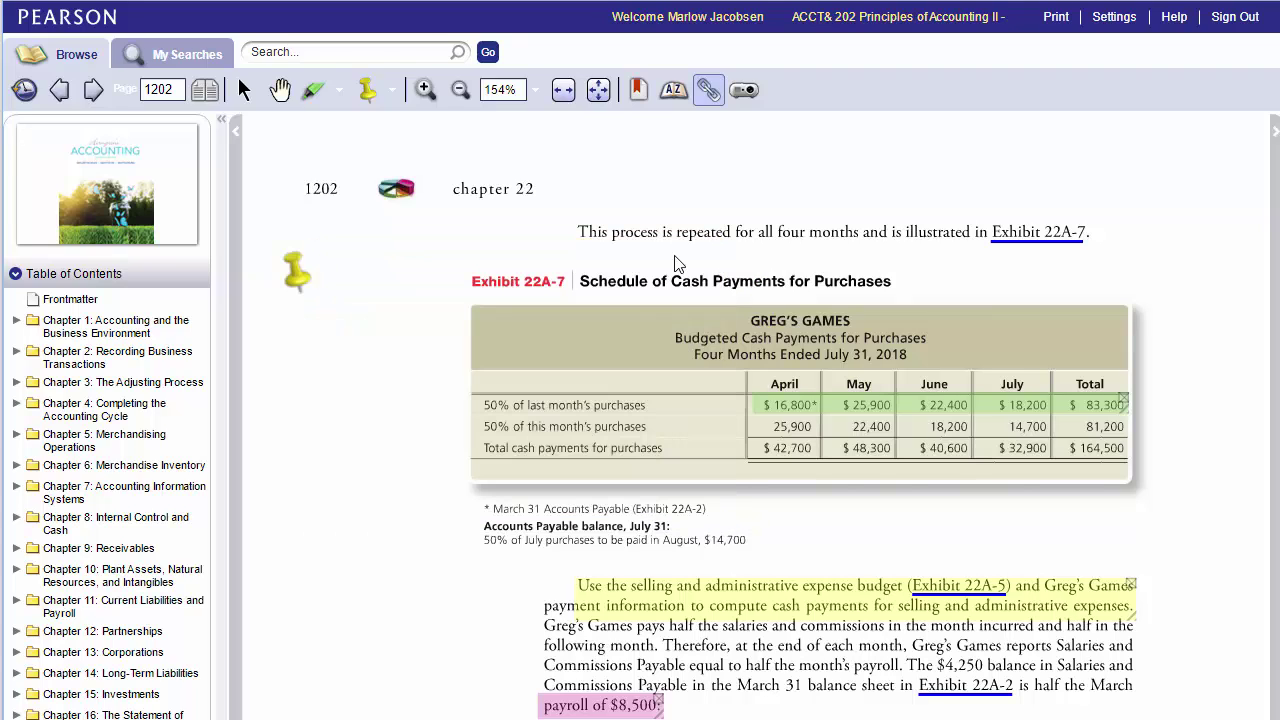
# Show the notes, reopen the pinned private note, append "Now it's edited." to its text, save it and close it
pyautogui.click(394, 91)
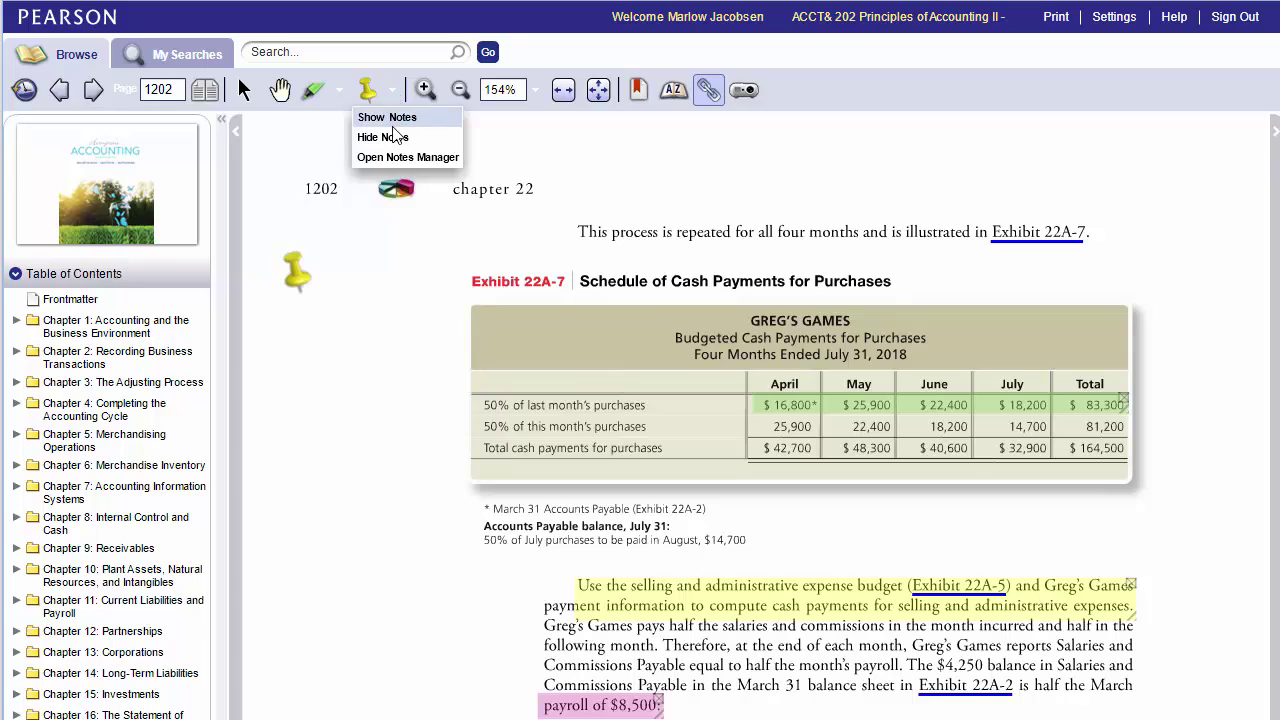
pyautogui.click(390, 118)
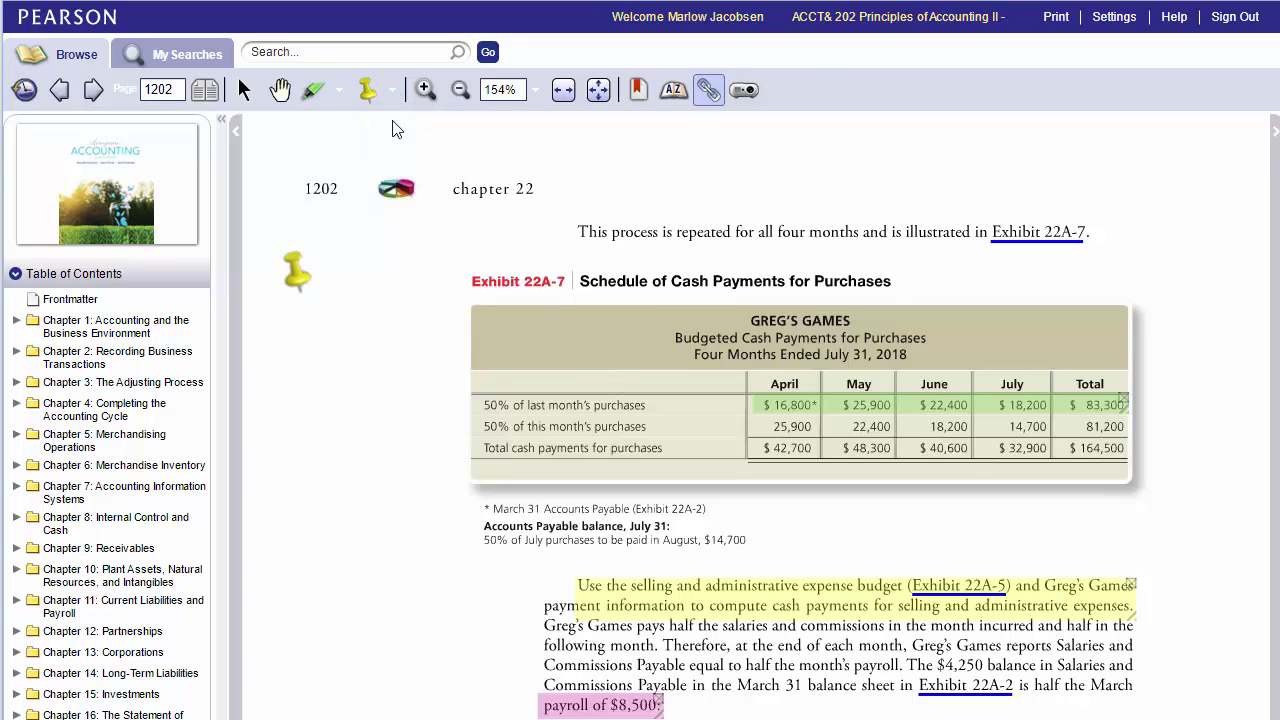
pyautogui.click(297, 286)
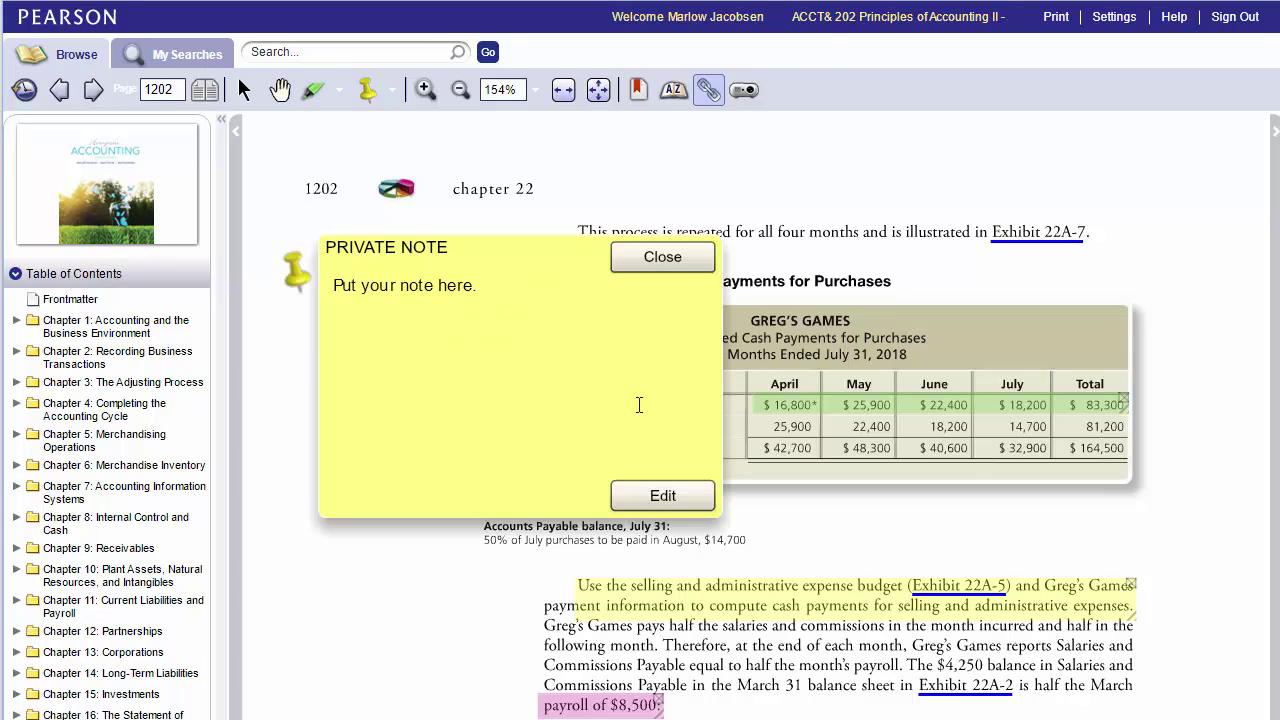
pyautogui.click(661, 503)
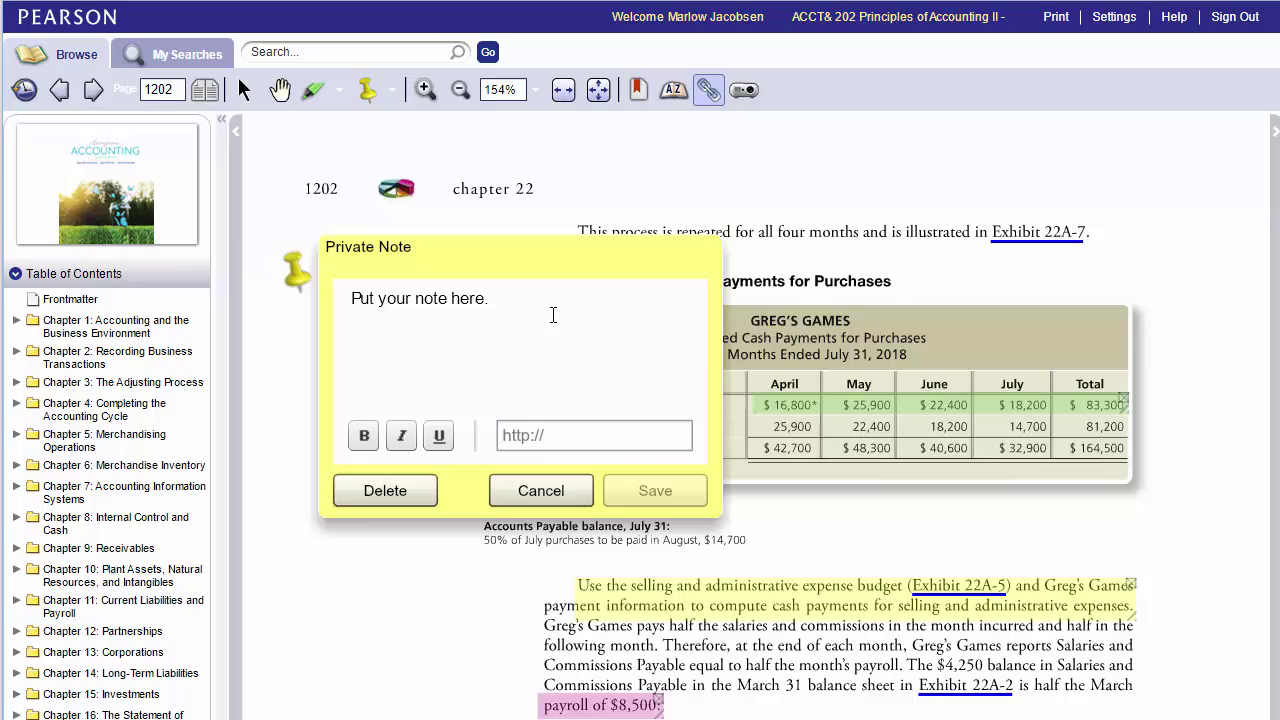
pyautogui.write("Now it's edited.")
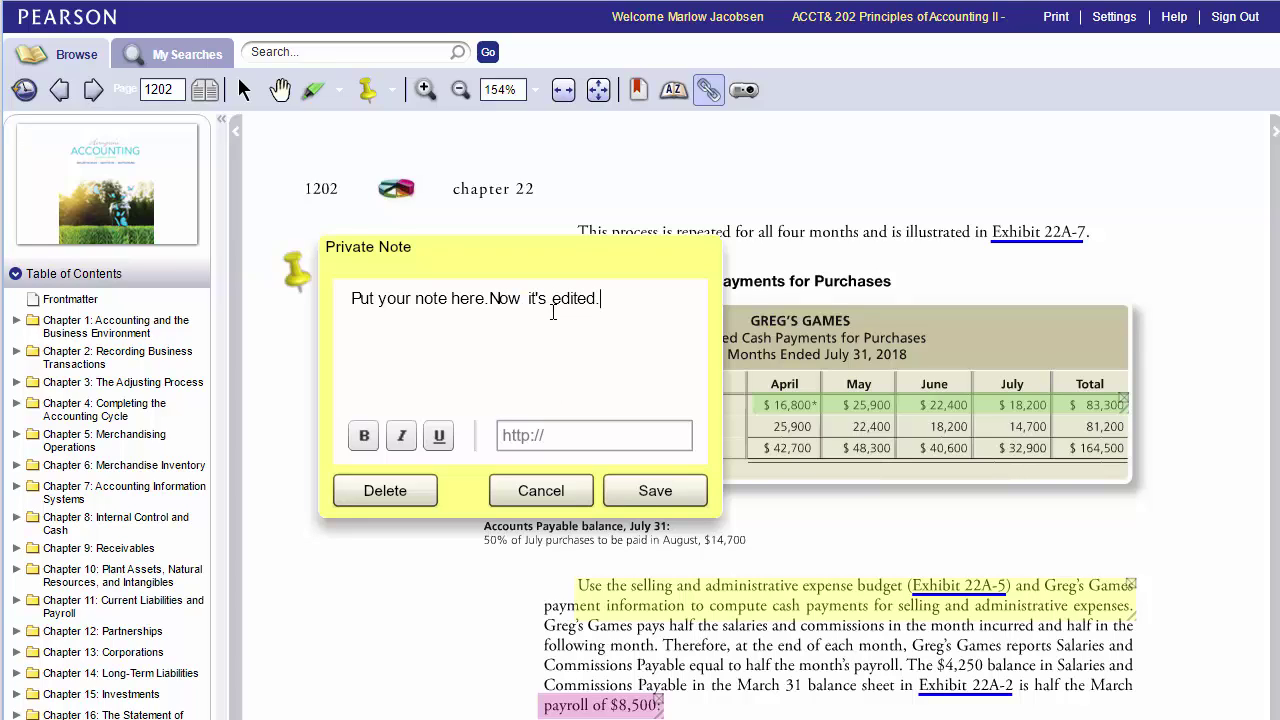
pyautogui.click(645, 487)
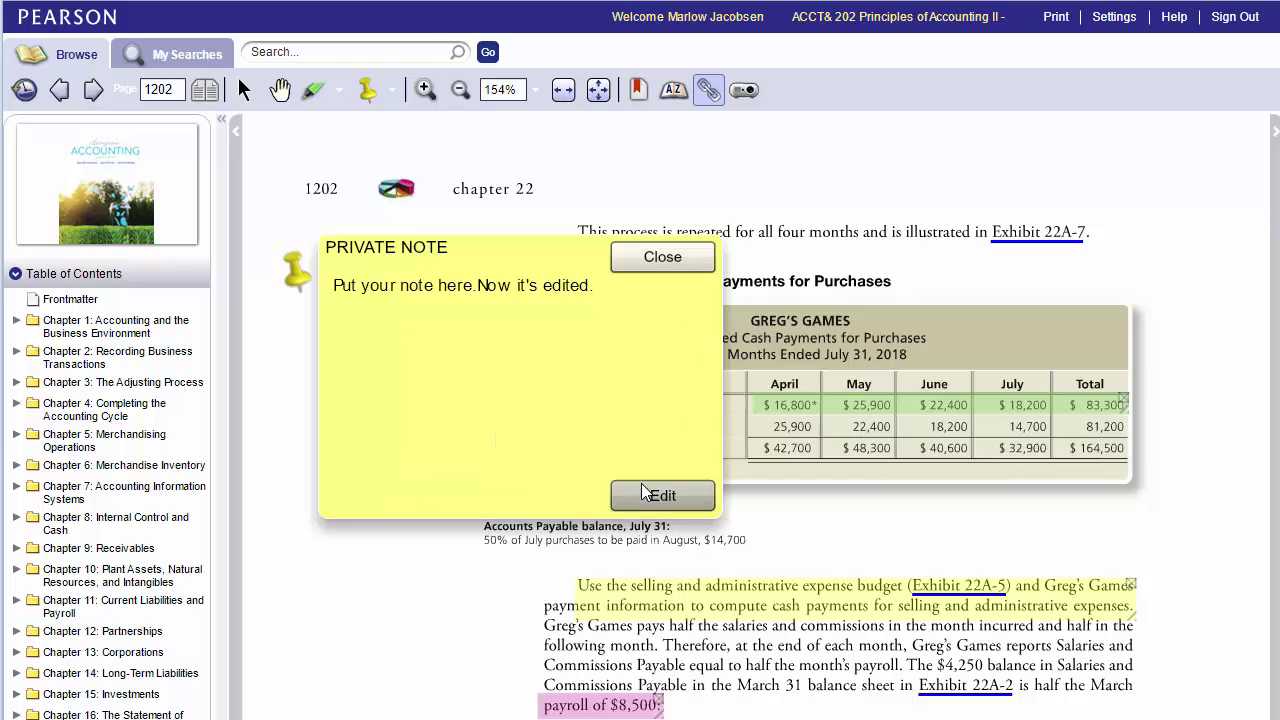
pyautogui.click(664, 258)
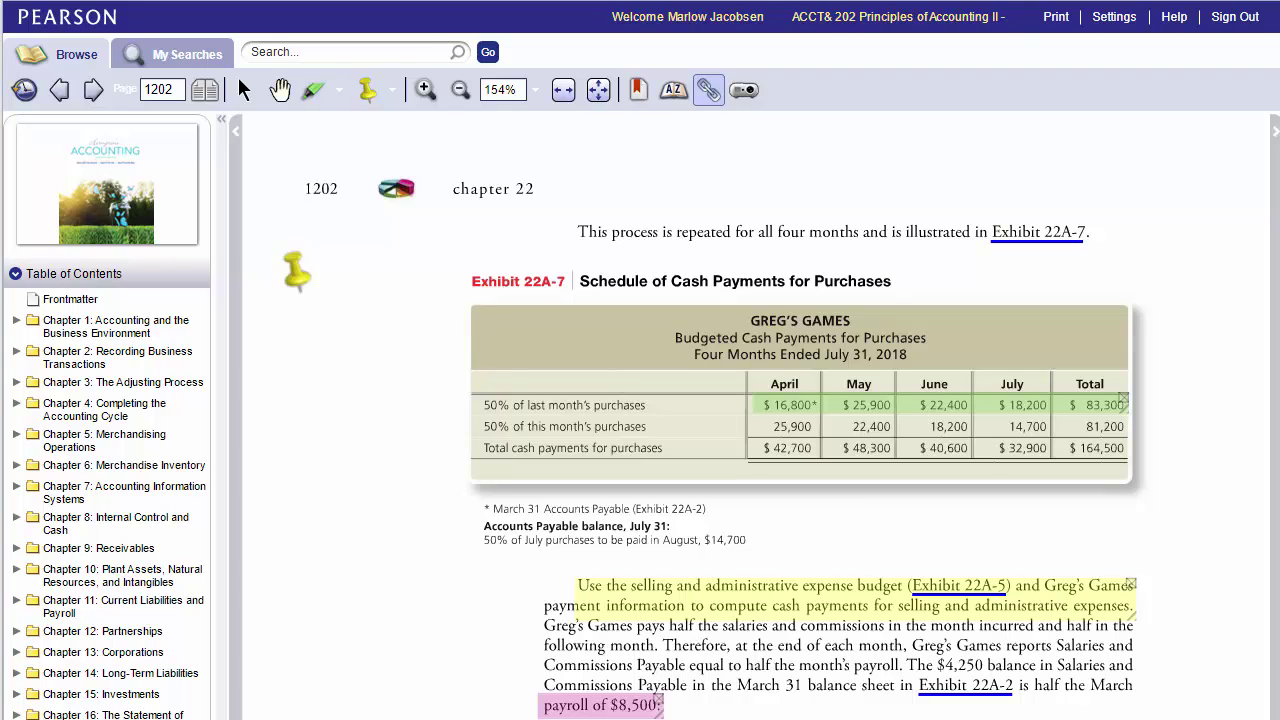
# Zoom page 1202 in to 204% and back out to 129%
pyautogui.click(425, 90)
pyautogui.click(425, 90)
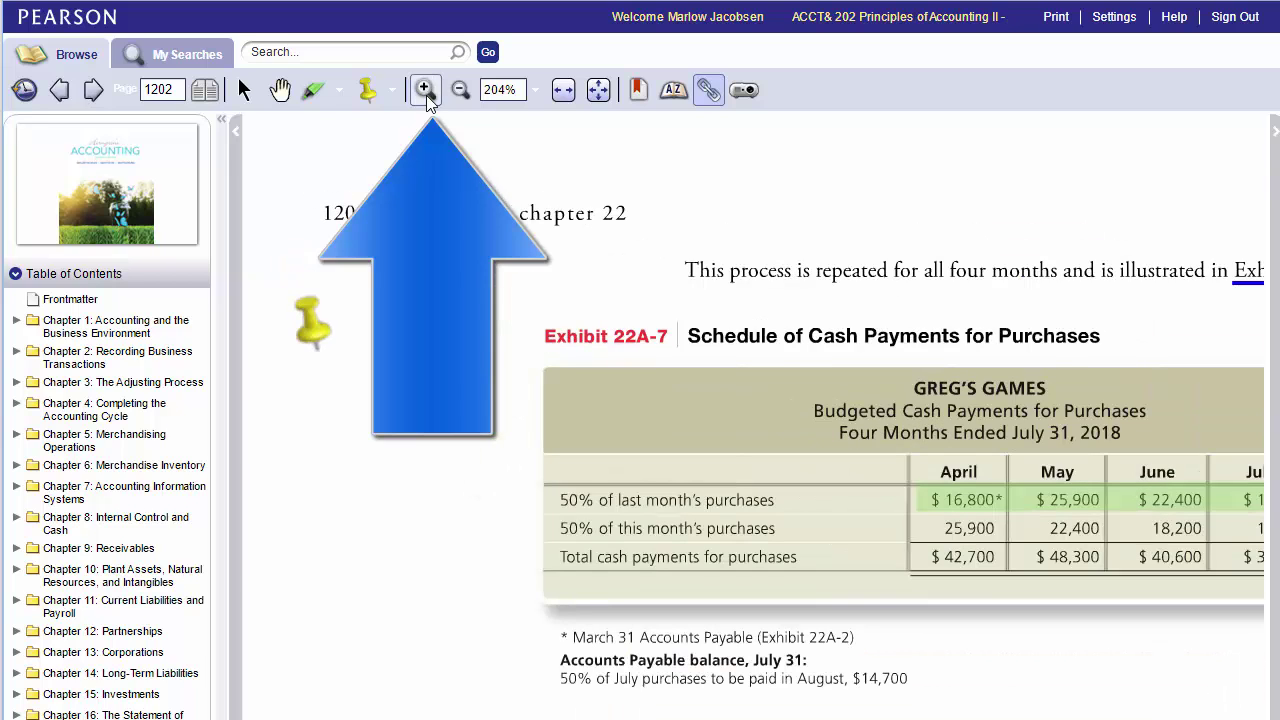
pyautogui.click(459, 90)
pyautogui.click(459, 90)
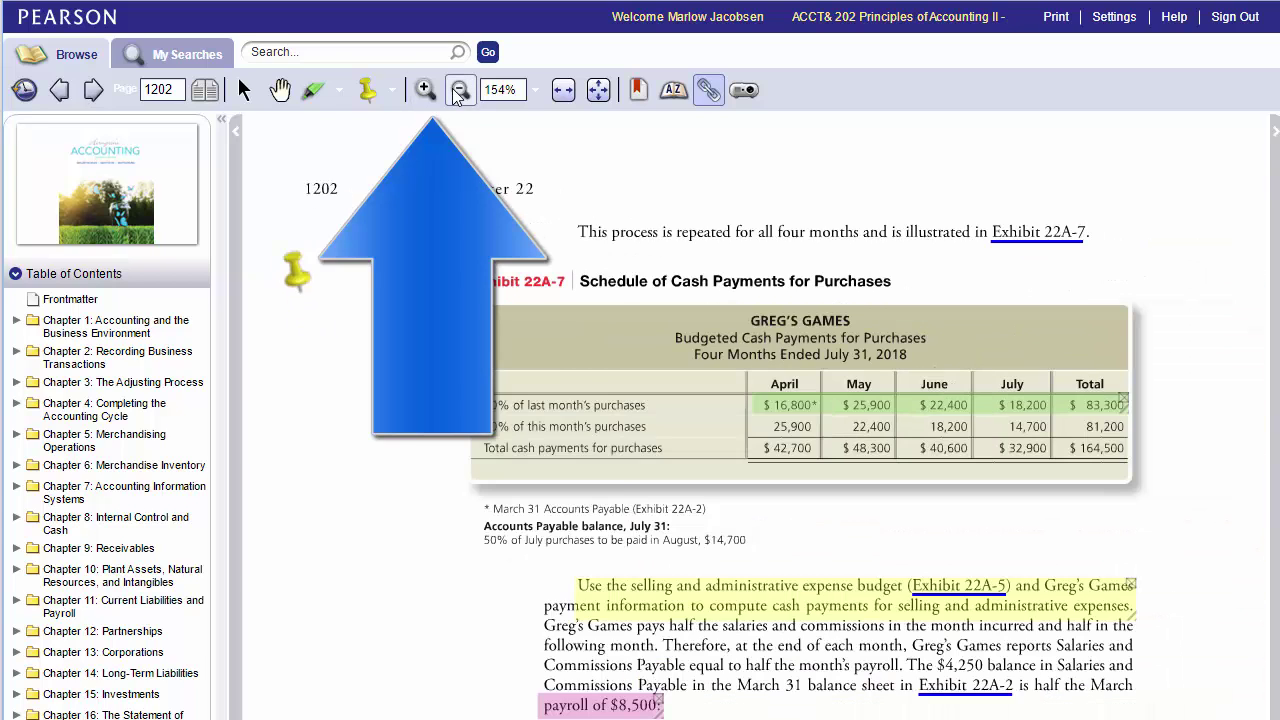
pyautogui.click(459, 90)
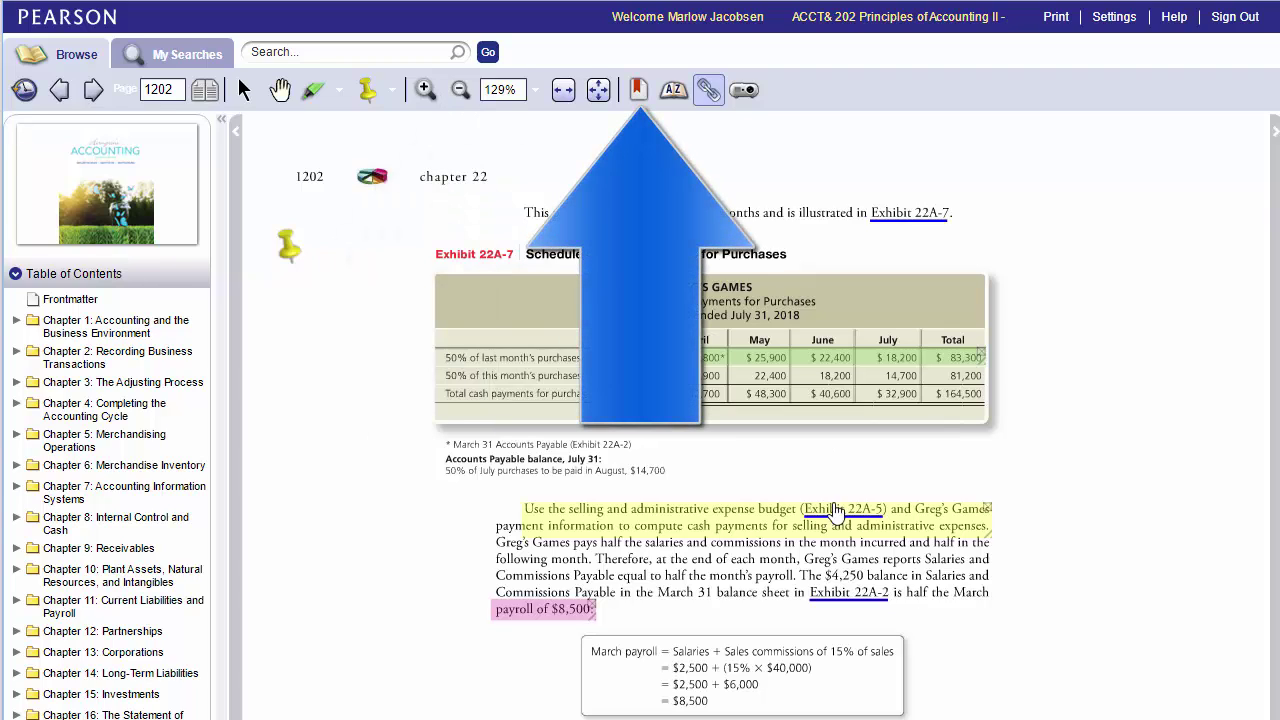
# Bookmark page 1202, go back to page 1200 and bookmark that page too
pyautogui.click(640, 91)
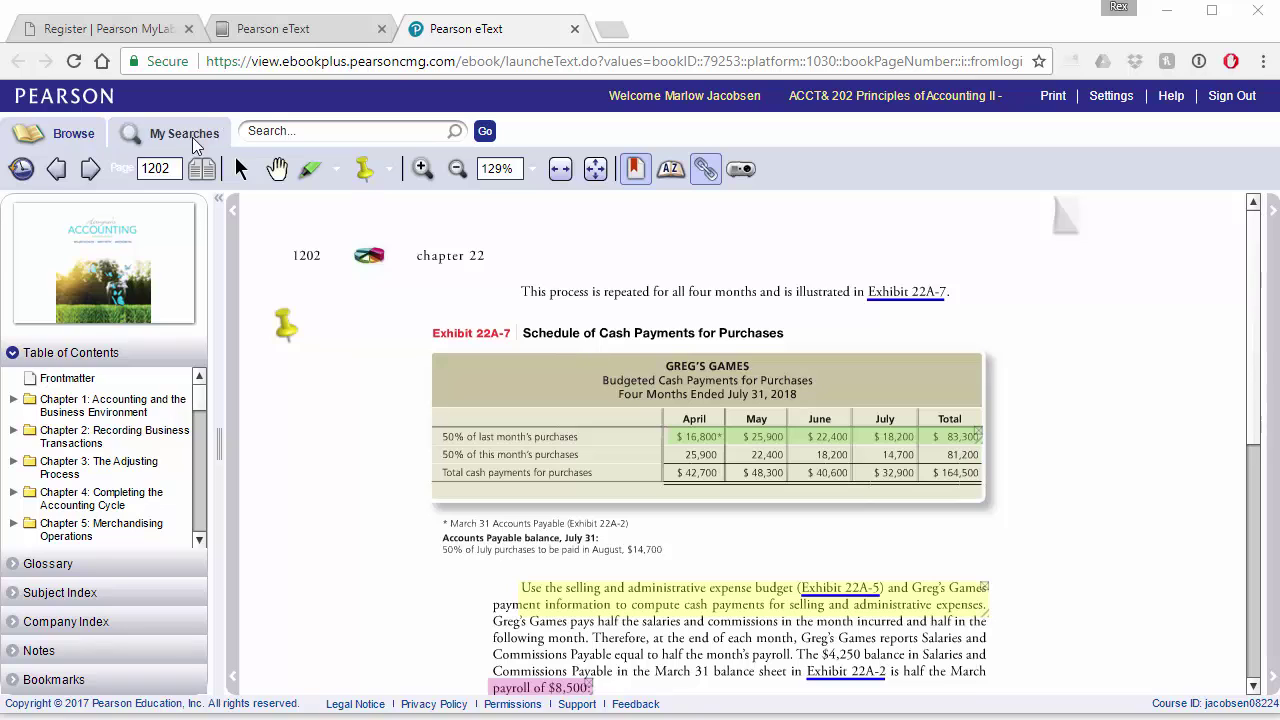
pyautogui.click(60, 170)
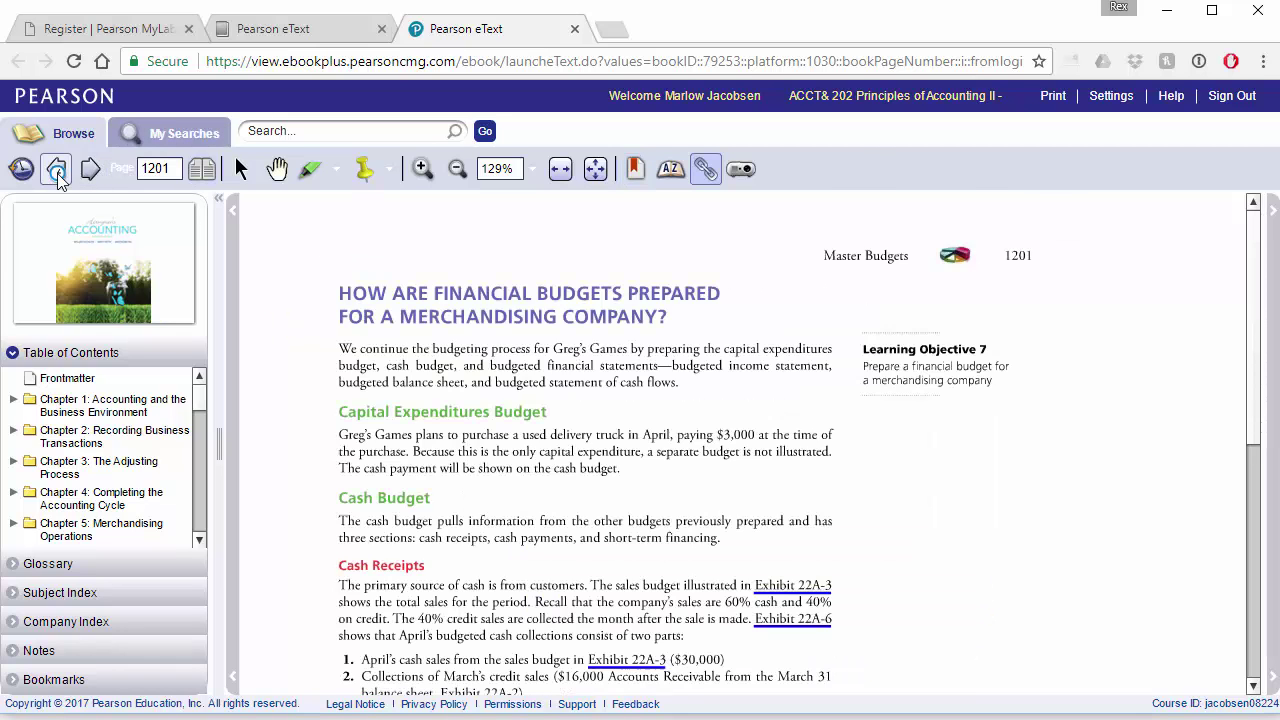
pyautogui.click(58, 169)
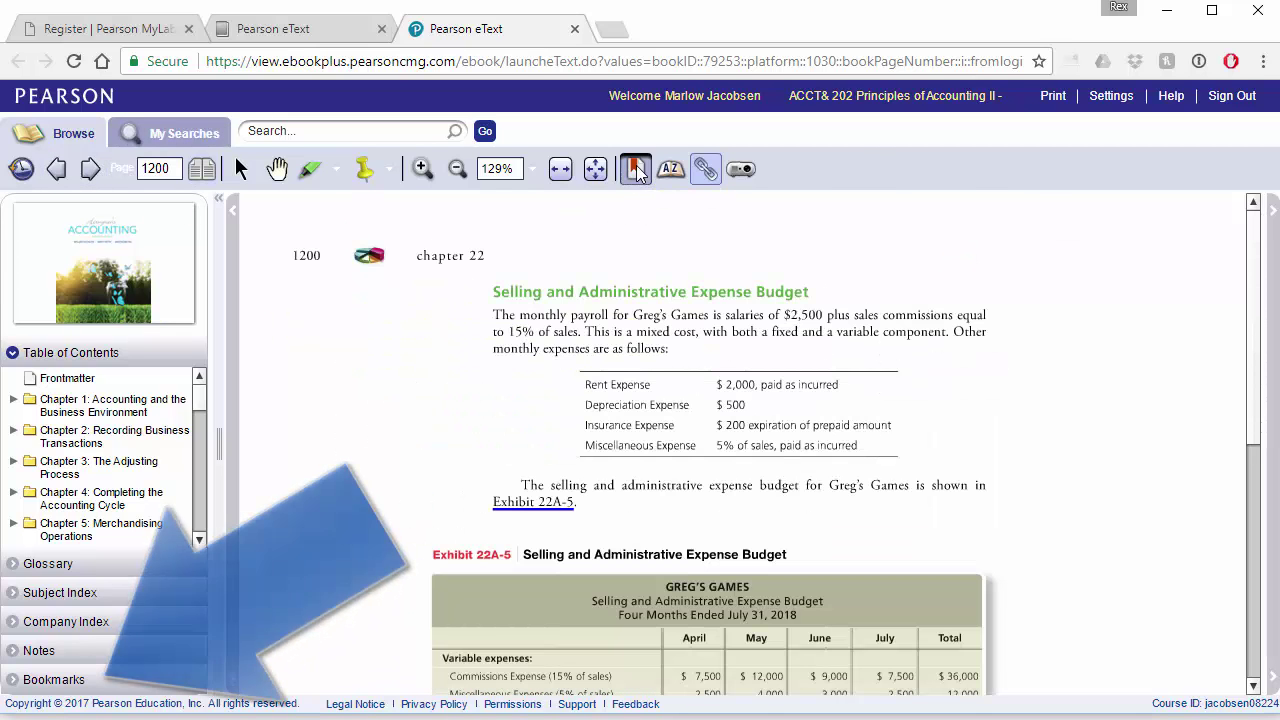
pyautogui.click(635, 168)
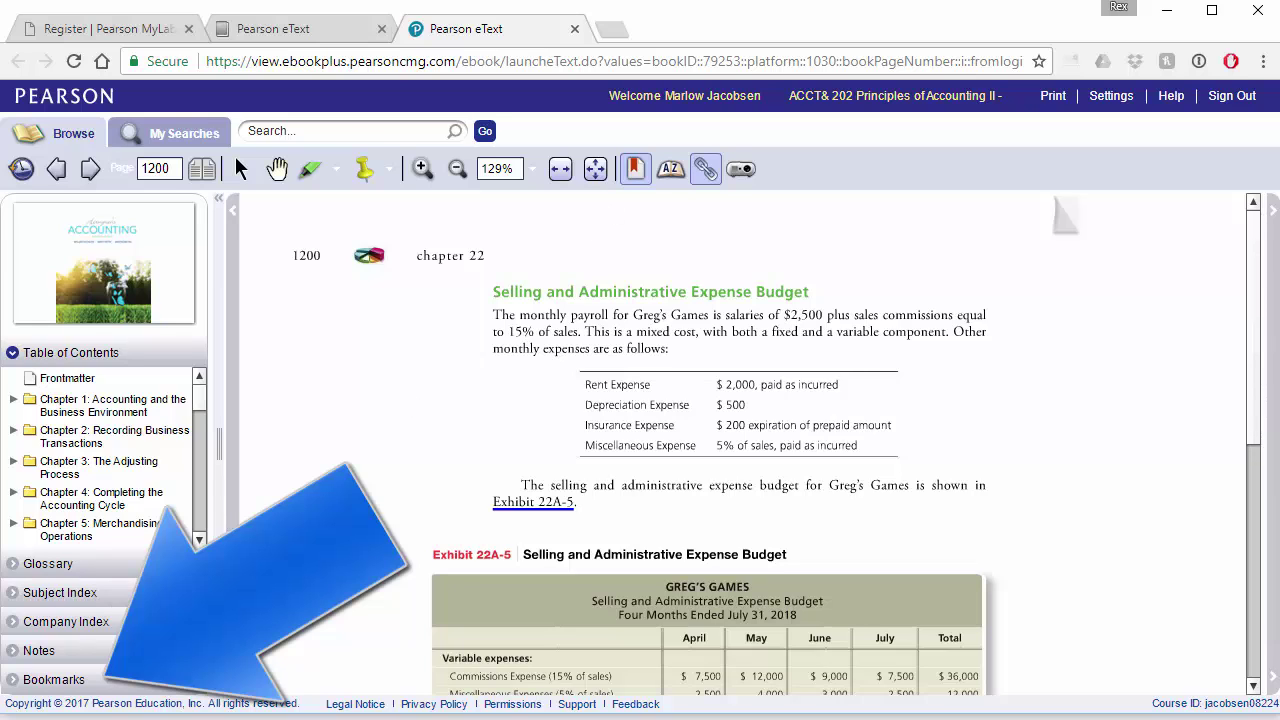
# Return to page 1202 through the saved bookmarks, and switch to the two-page view and back to single-page view
pyautogui.click(13, 684)
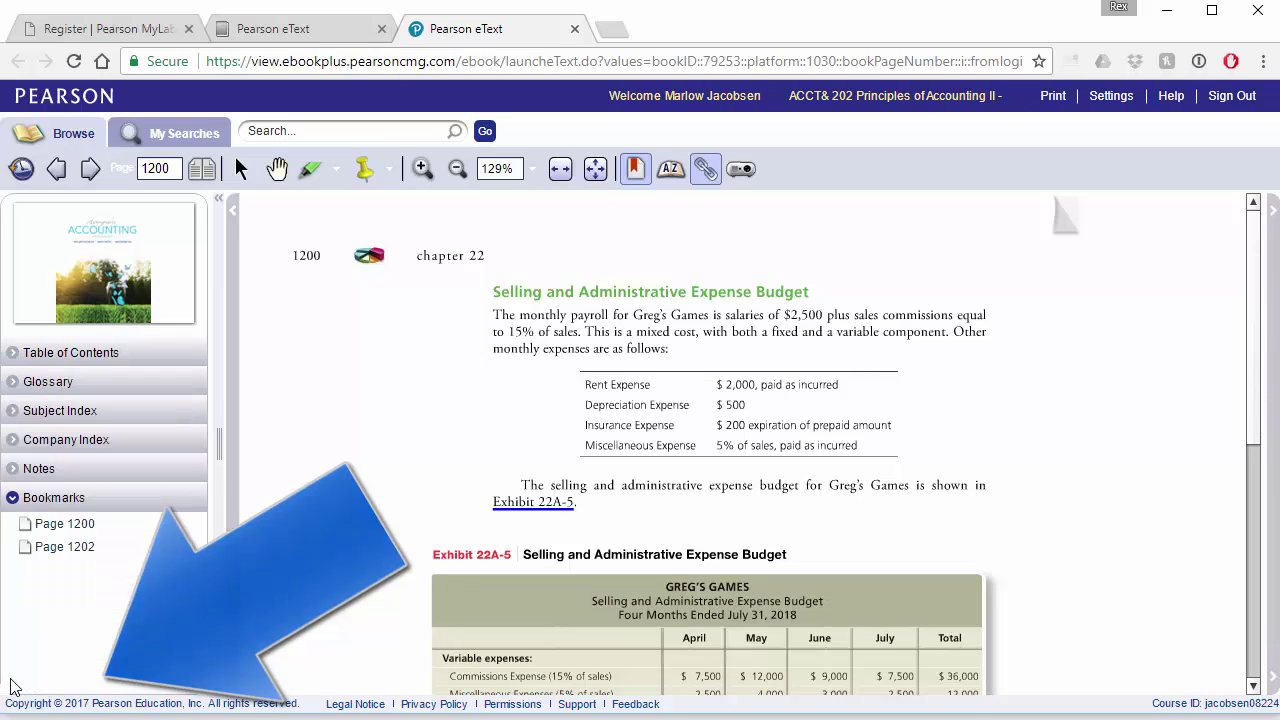
pyautogui.click(72, 552)
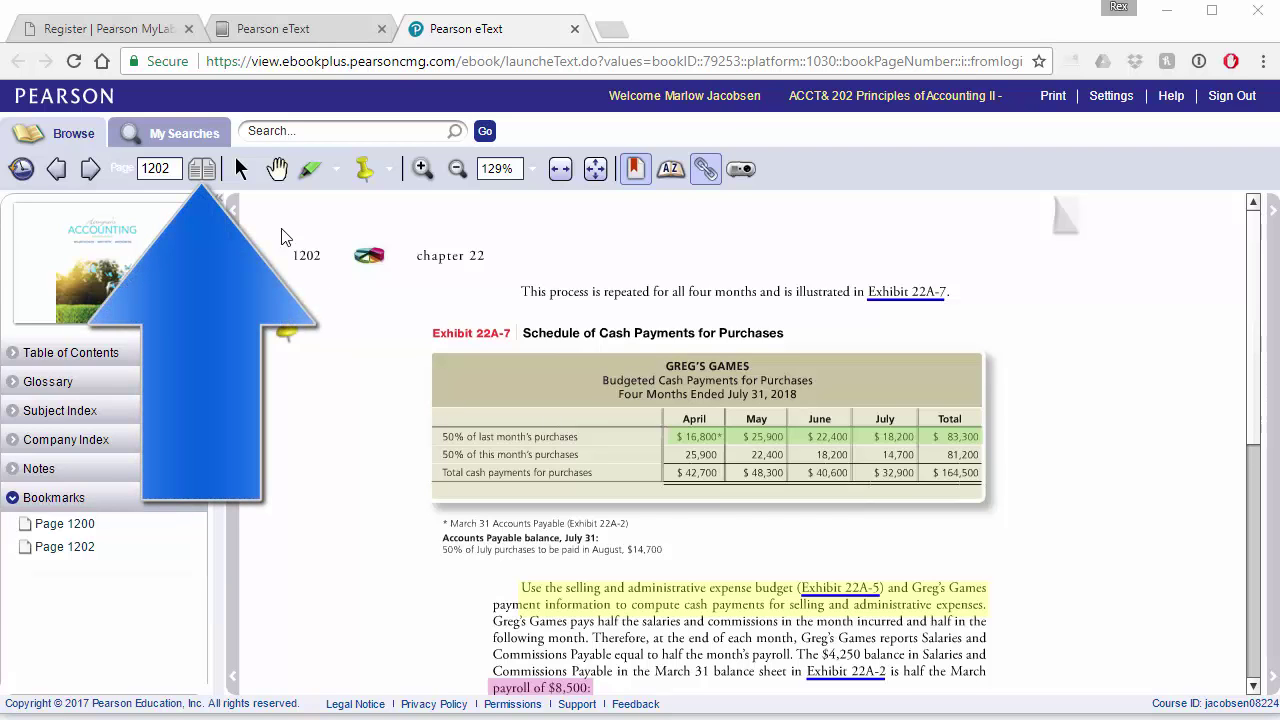
pyautogui.click(200, 169)
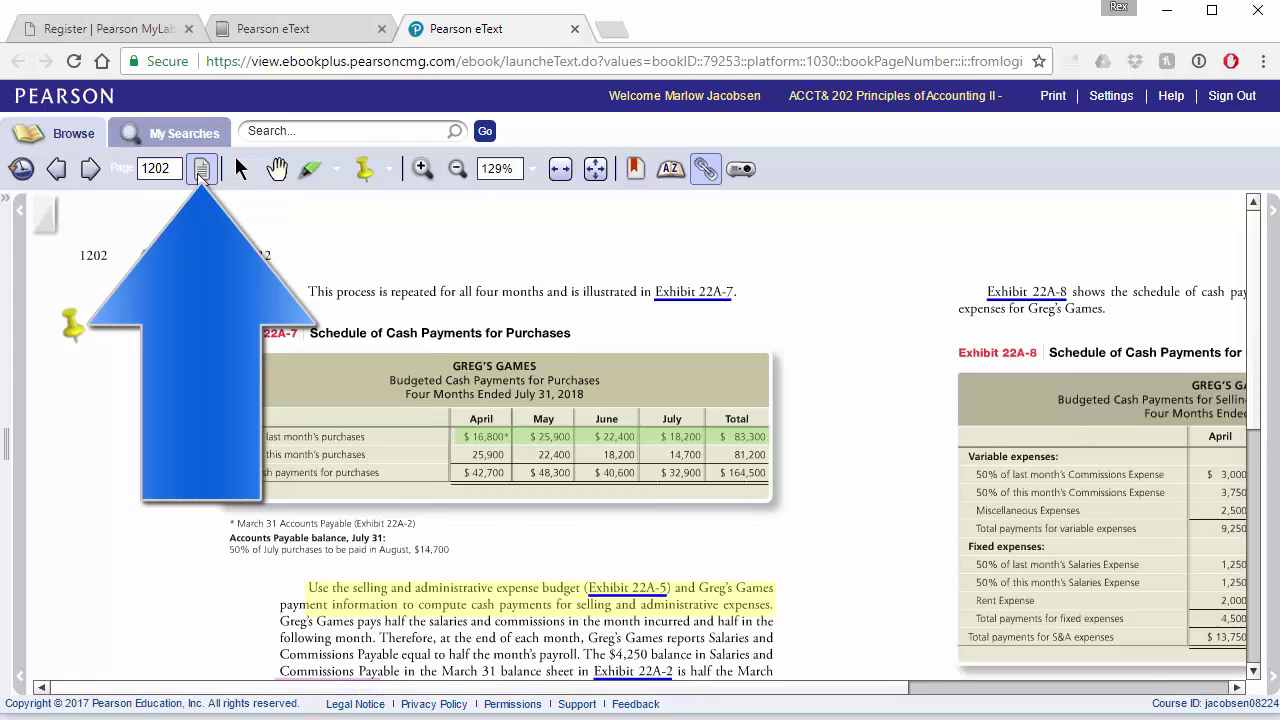
pyautogui.click(201, 170)
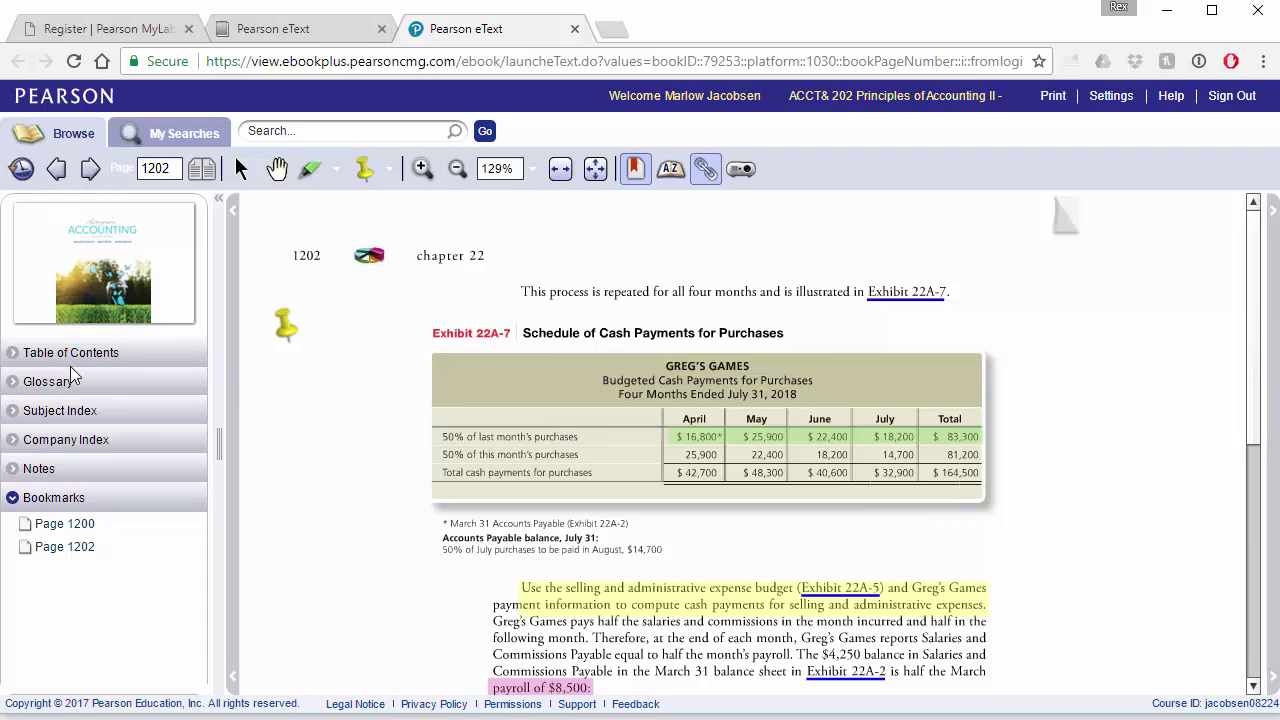
# Expand the eText's alphabetical glossary and activate the search field for a search term
pyautogui.click(18, 389)
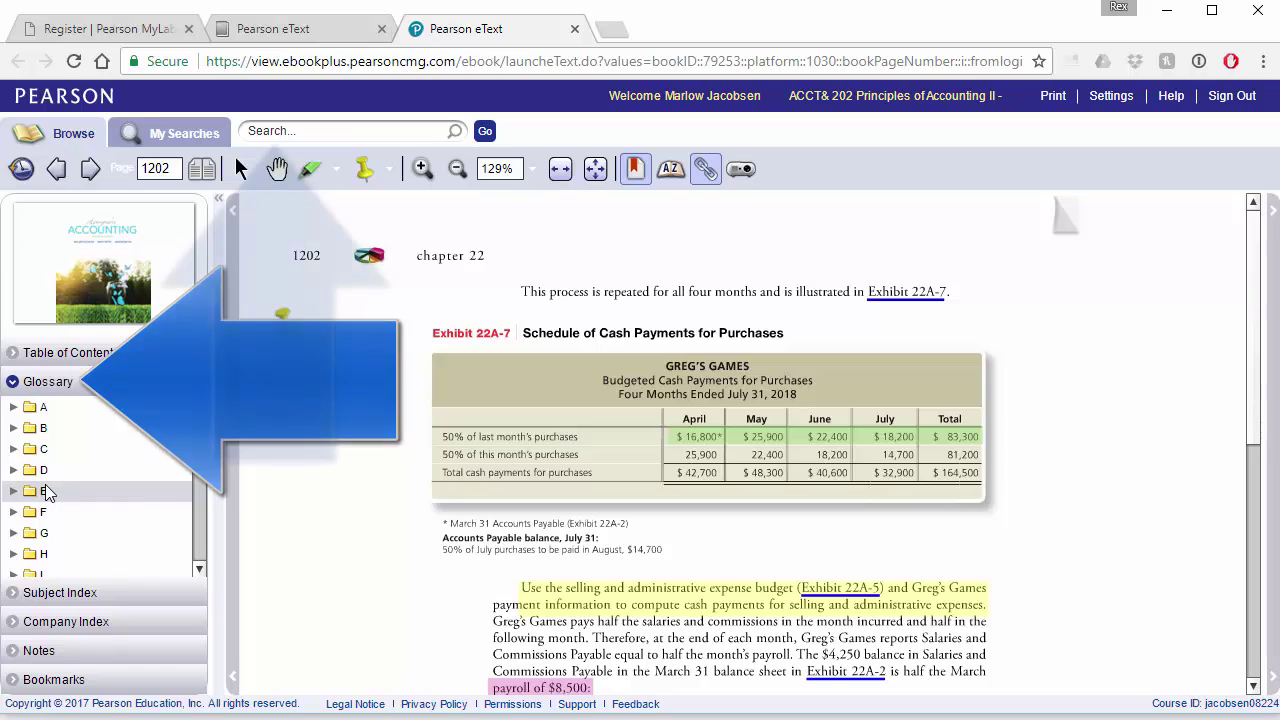
pyautogui.click(337, 131)
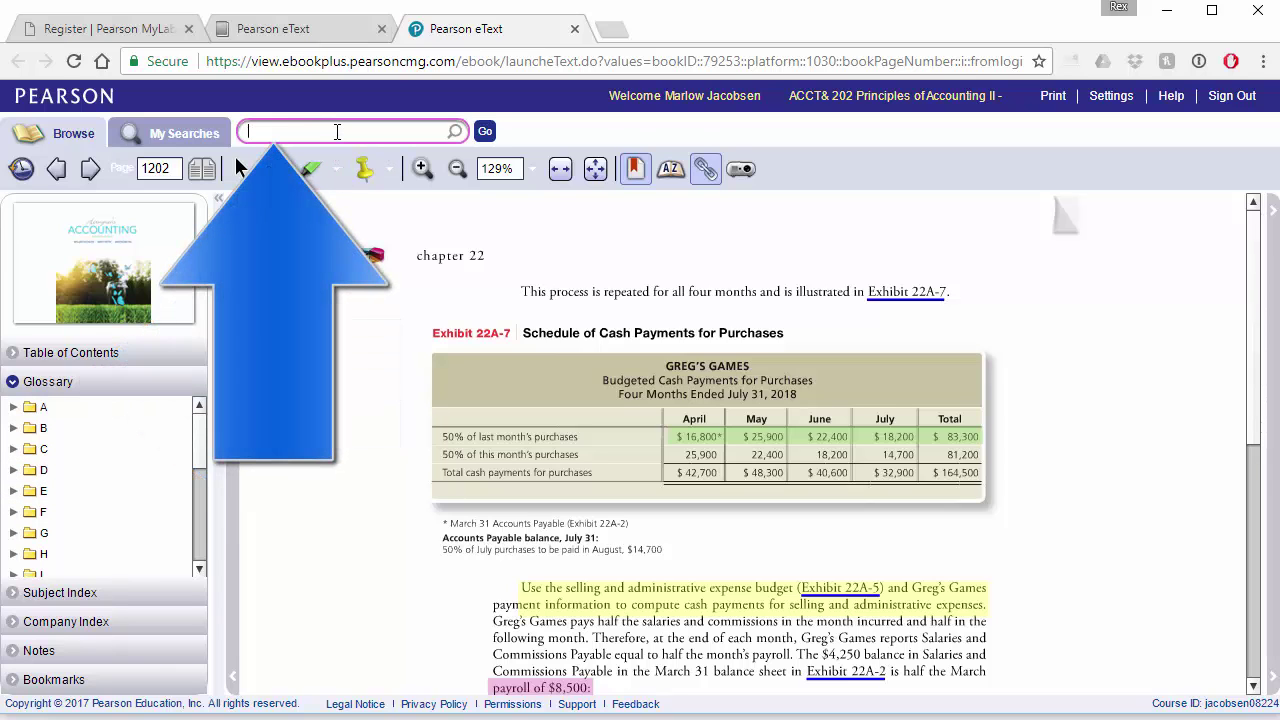